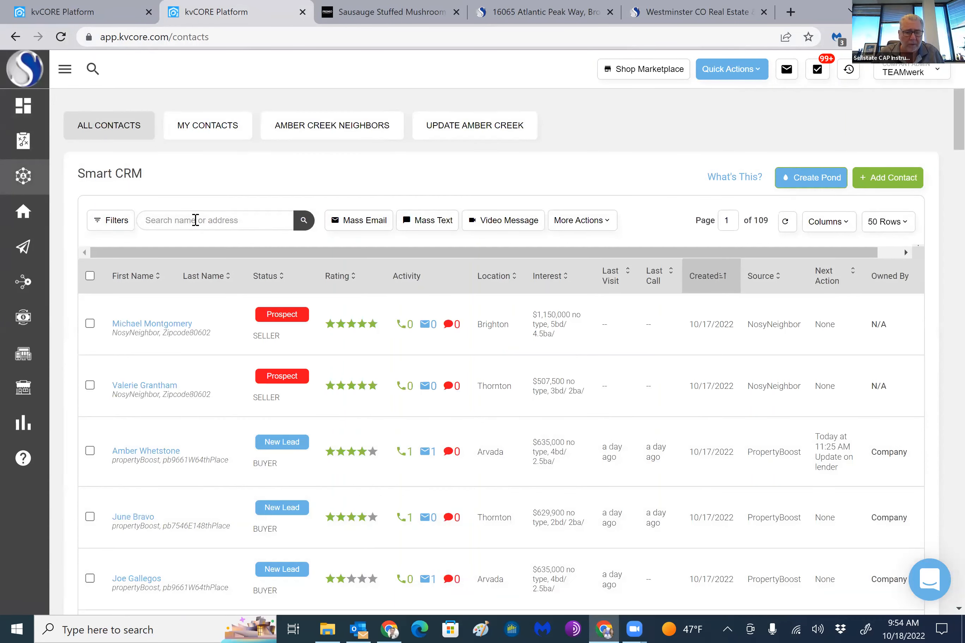
# Search the contacts by surname and open the matching couple's record with Active Lead status
pyautogui.click(195, 220)
pyautogui.write('w')
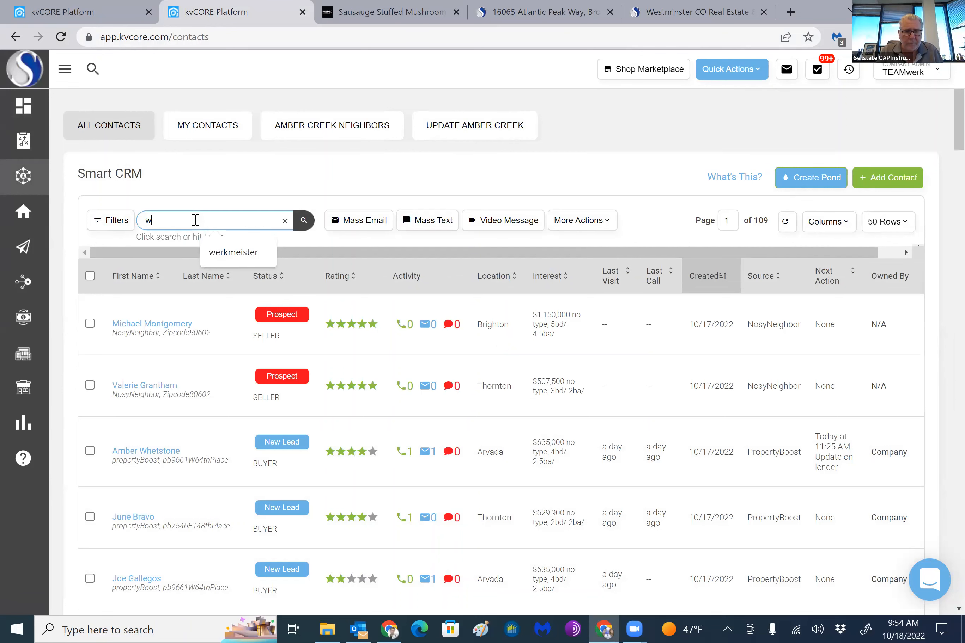
pyautogui.write('erkmeister')
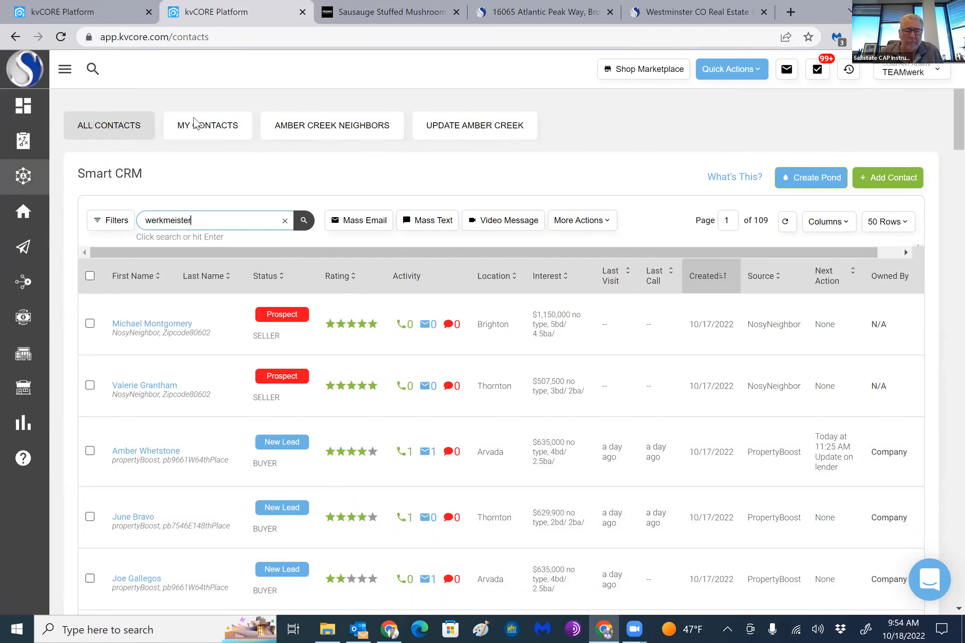
pyautogui.press('Return')
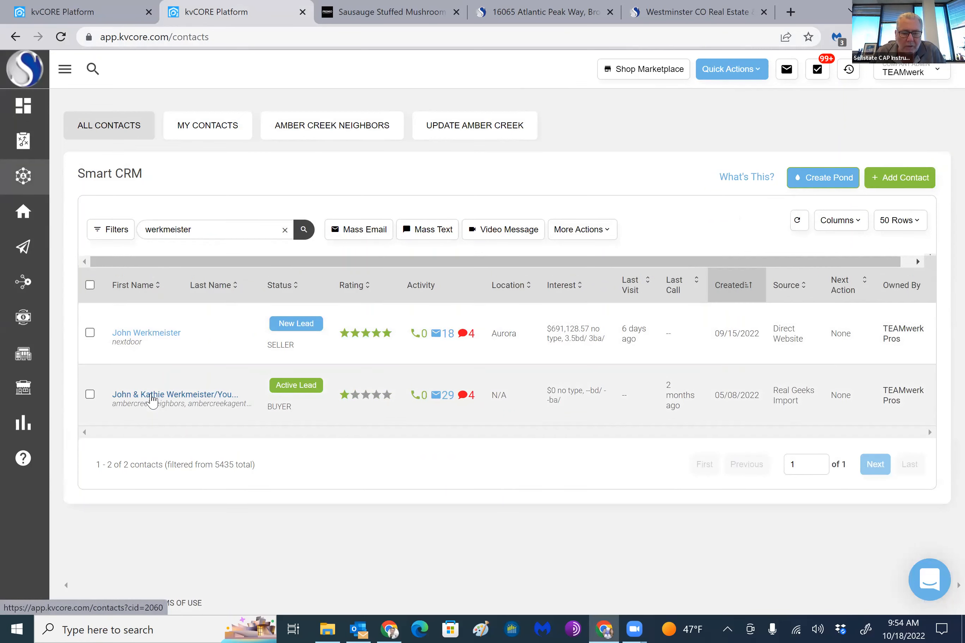
pyautogui.click(157, 399)
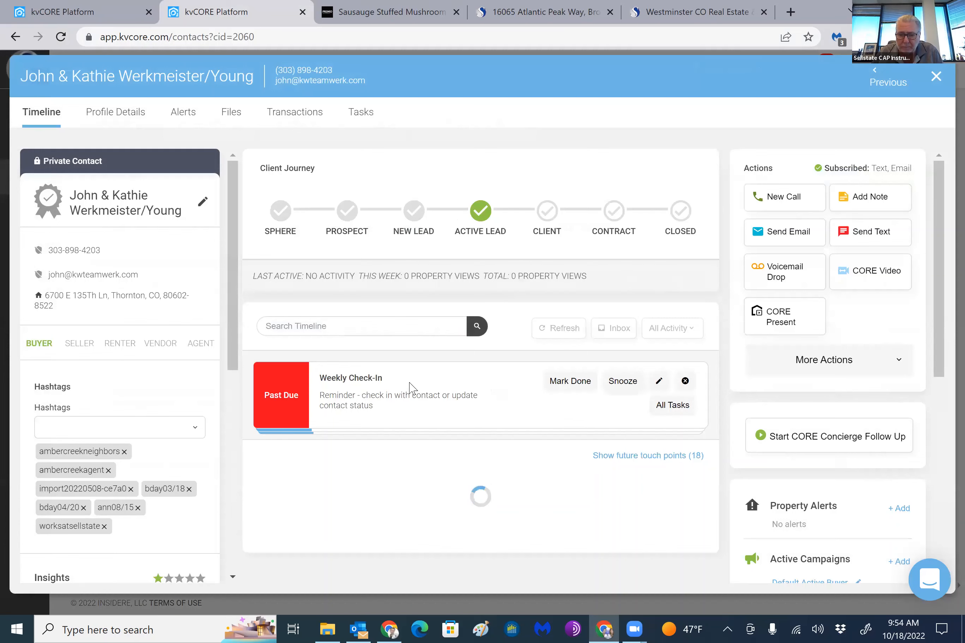
# View the sent email "TEAMwerk Monthly Newsletter Template" from the contact's timeline
pyautogui.scroll(-5, 544, 395)
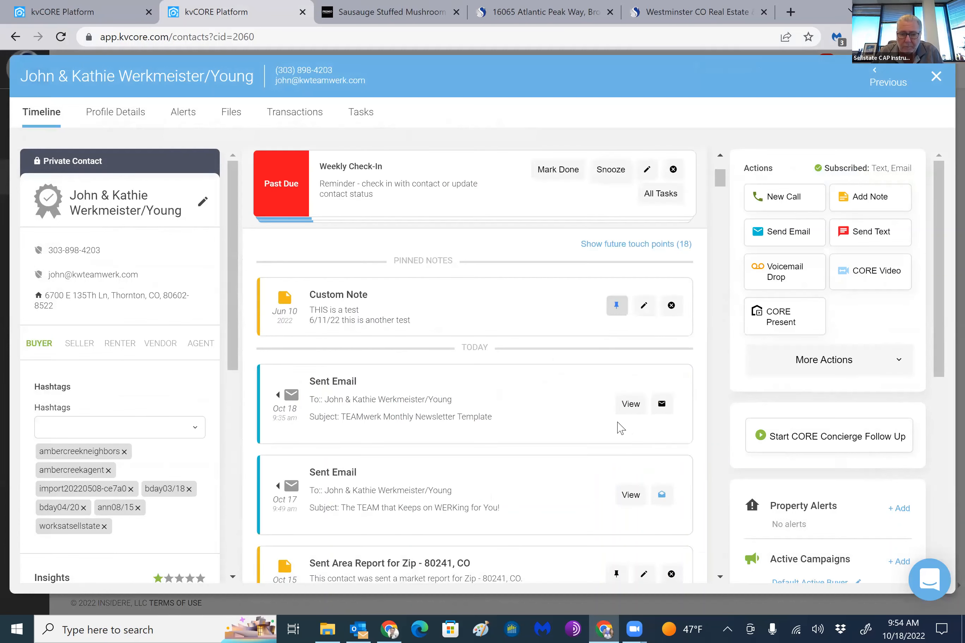
pyautogui.click(629, 404)
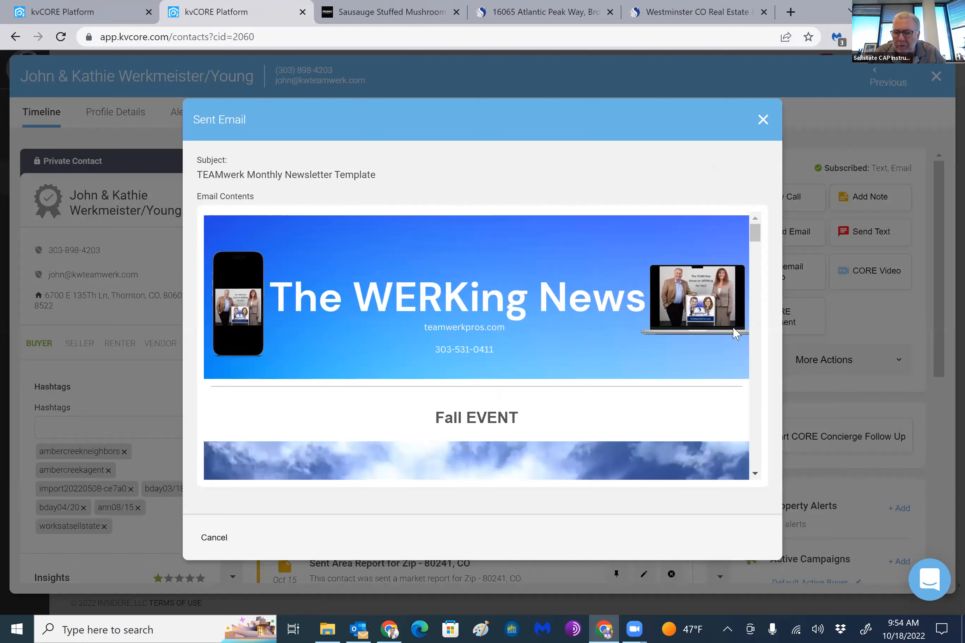
pyautogui.scroll(-3, 527, 300)
pyautogui.scroll(3, 528, 299)
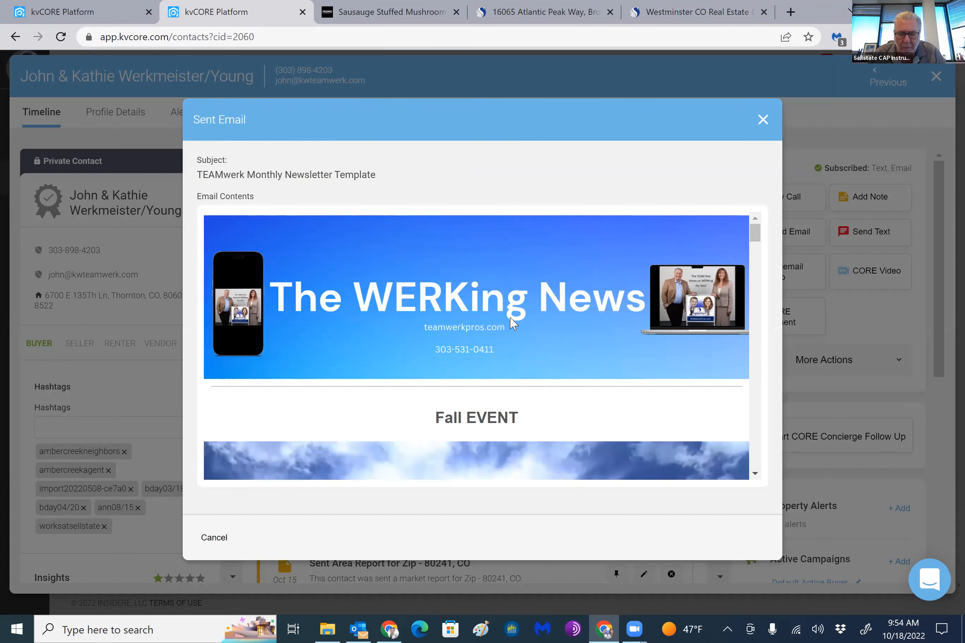
# Open the Denver Art Museum website from the newsletter's Fall EVENT picture
pyautogui.scroll(-5, 513, 323)
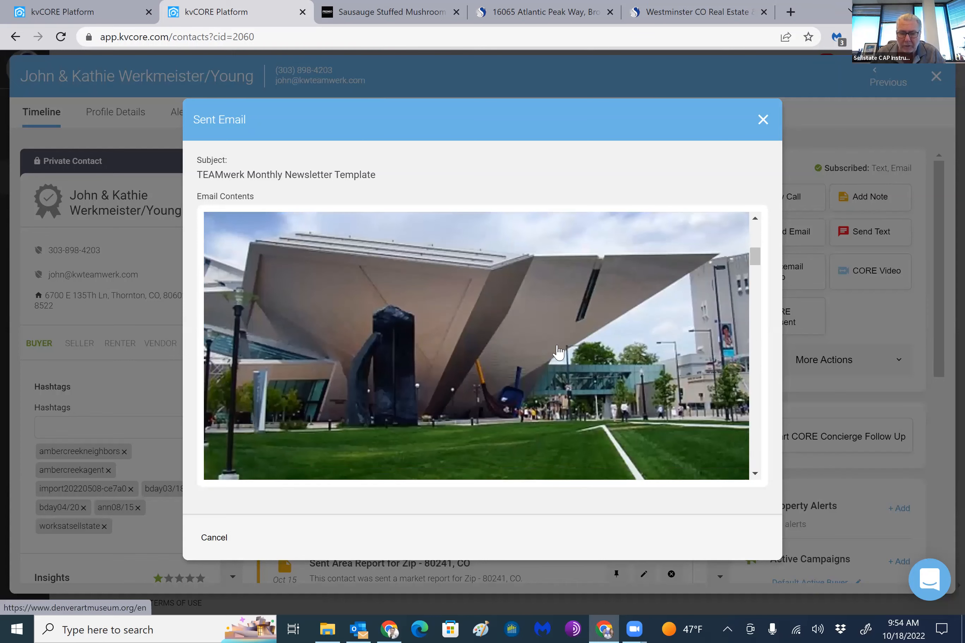
pyautogui.scroll(-1, 539, 349)
pyautogui.click(524, 372)
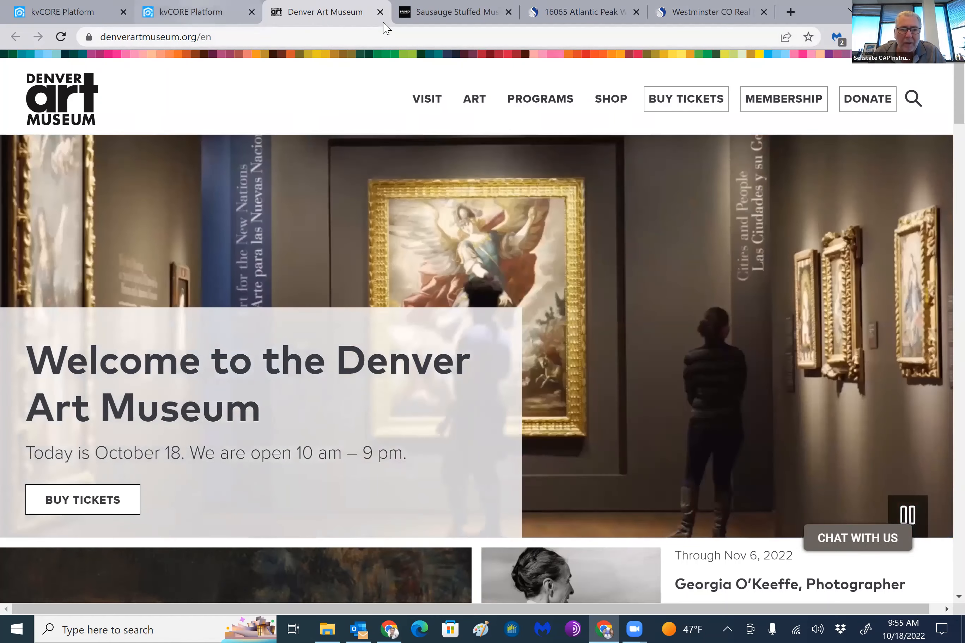
# Return to the newsletter and open the recipe page linked from the Favorite Recipe picture
pyautogui.click(199, 12)
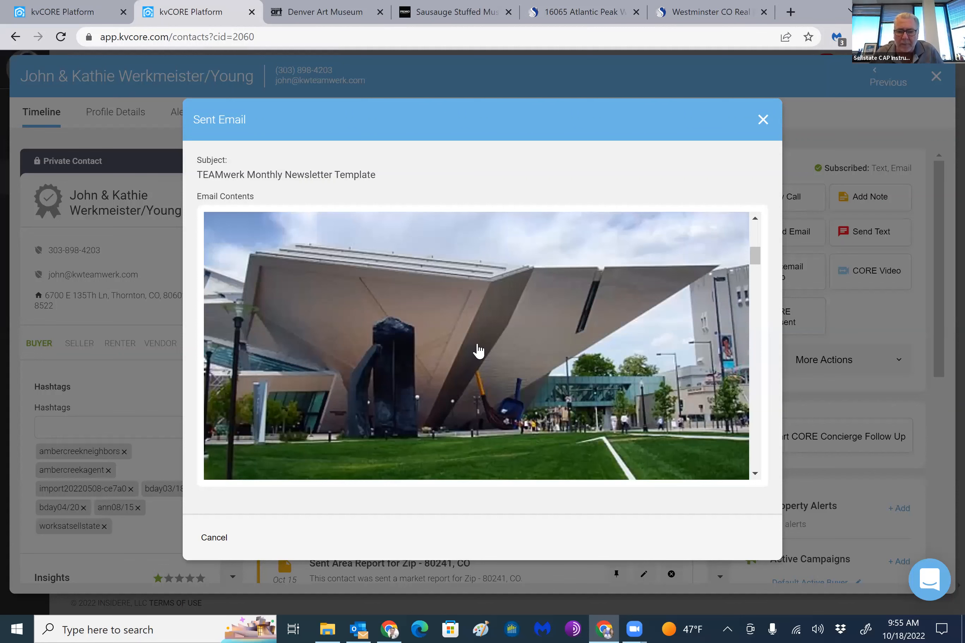
pyautogui.scroll(-4, 478, 290)
pyautogui.scroll(-1, 448, 249)
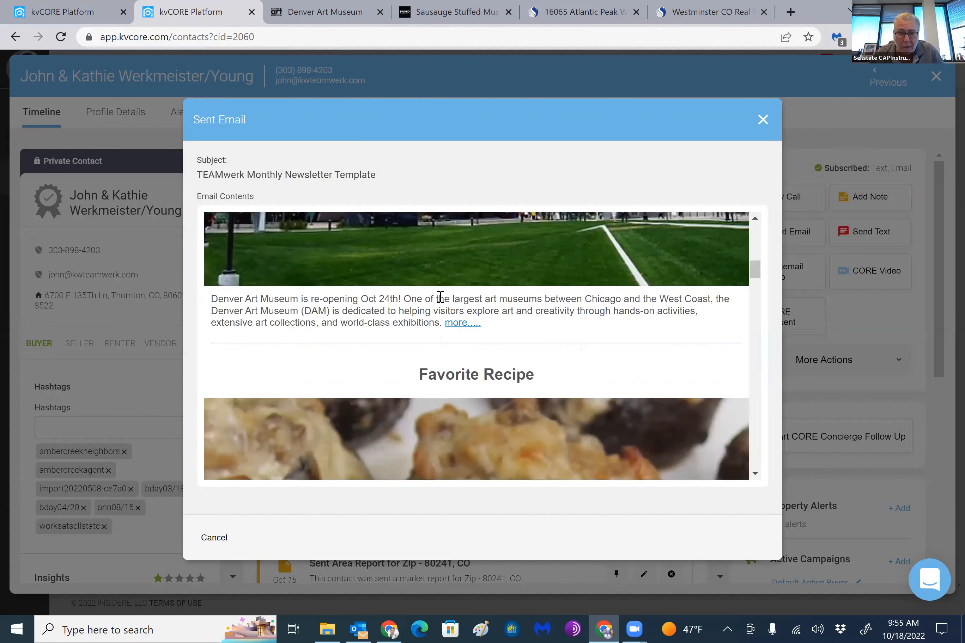
pyautogui.scroll(-3, 440, 297)
pyautogui.scroll(-1, 441, 312)
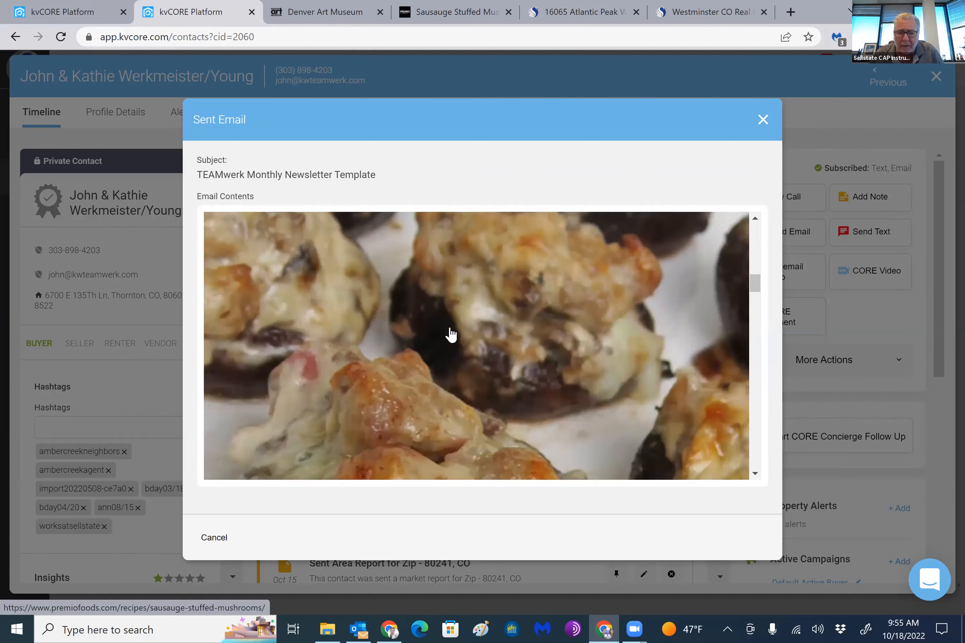
pyautogui.scroll(-3, 453, 328)
pyautogui.scroll(-3, 453, 330)
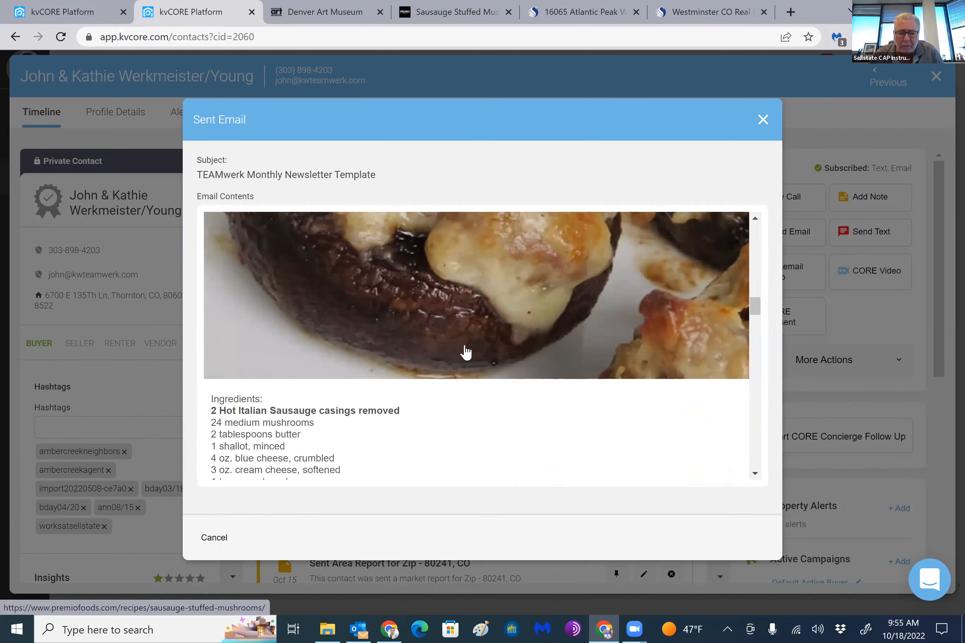
pyautogui.scroll(3, 465, 374)
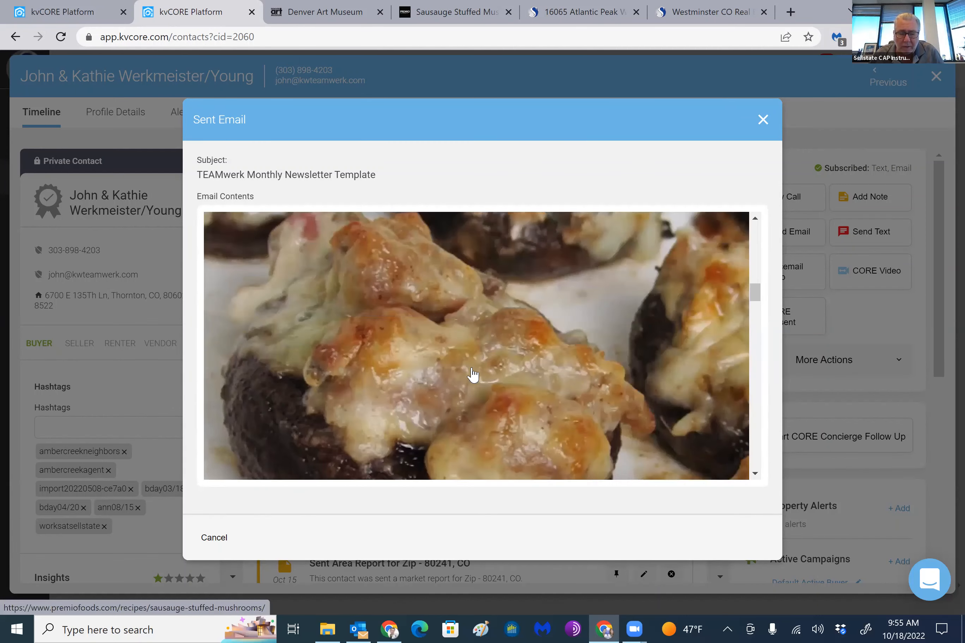
pyautogui.click(473, 375)
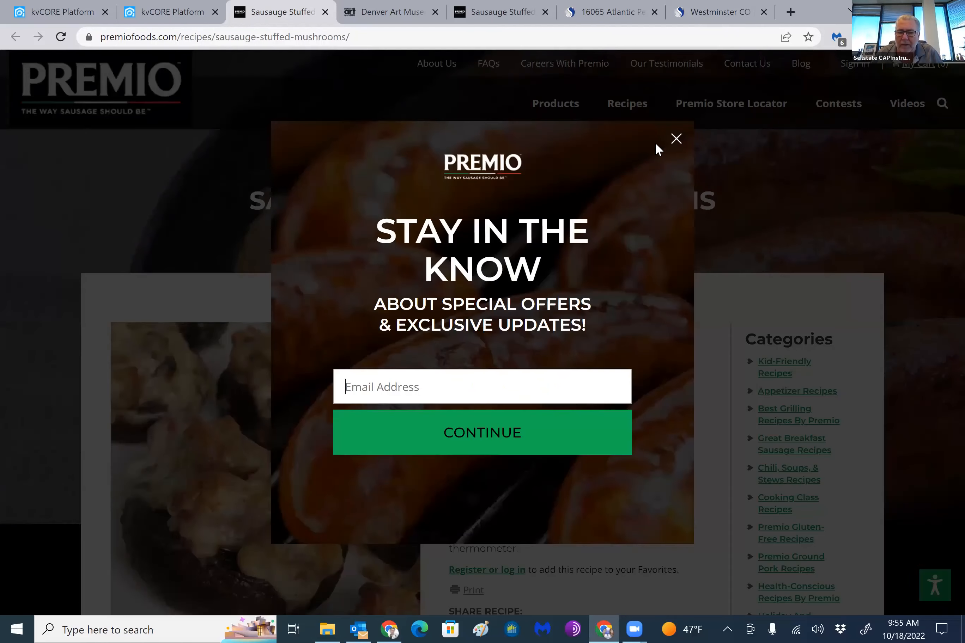
# Dismiss the Premio sign-up popup and compare the recipe page's ingredients and instructions with the newsletter's recipe section
pyautogui.click(672, 142)
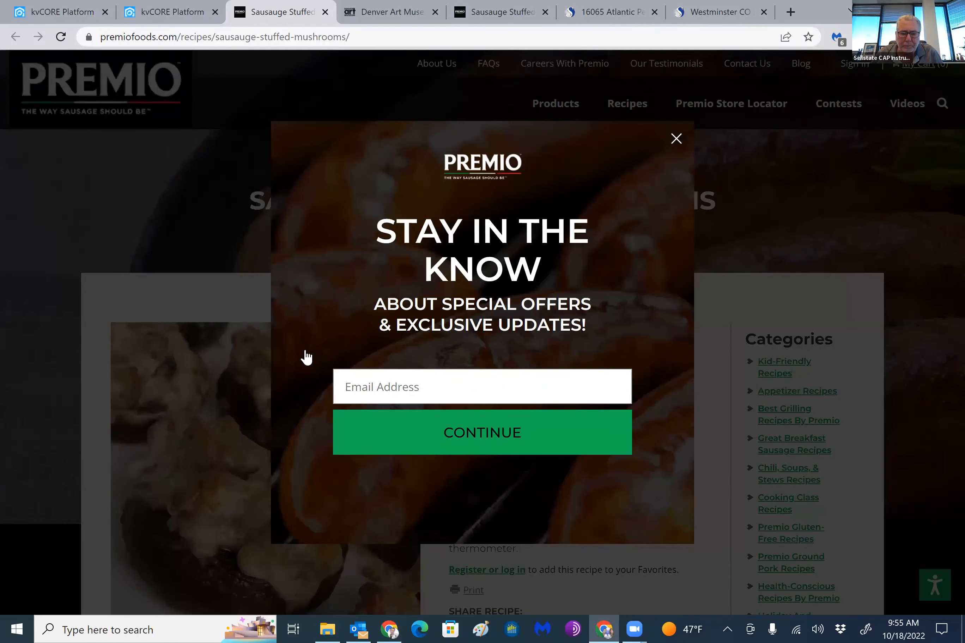
pyautogui.scroll(-3, 494, 137)
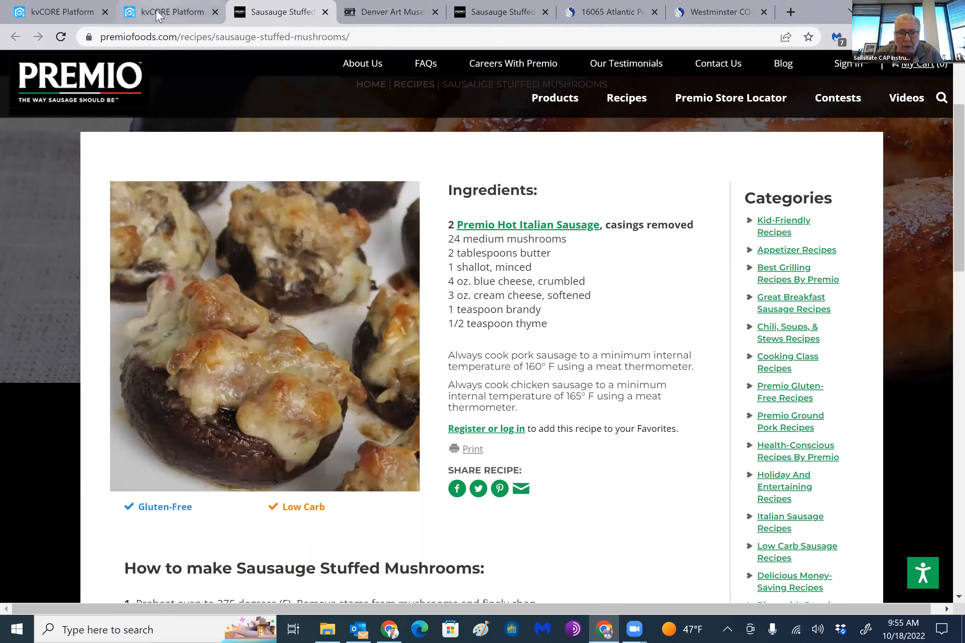
pyautogui.hotkey('ctrl', 'shift', 'Tab')
pyautogui.scroll(-5, 478, 372)
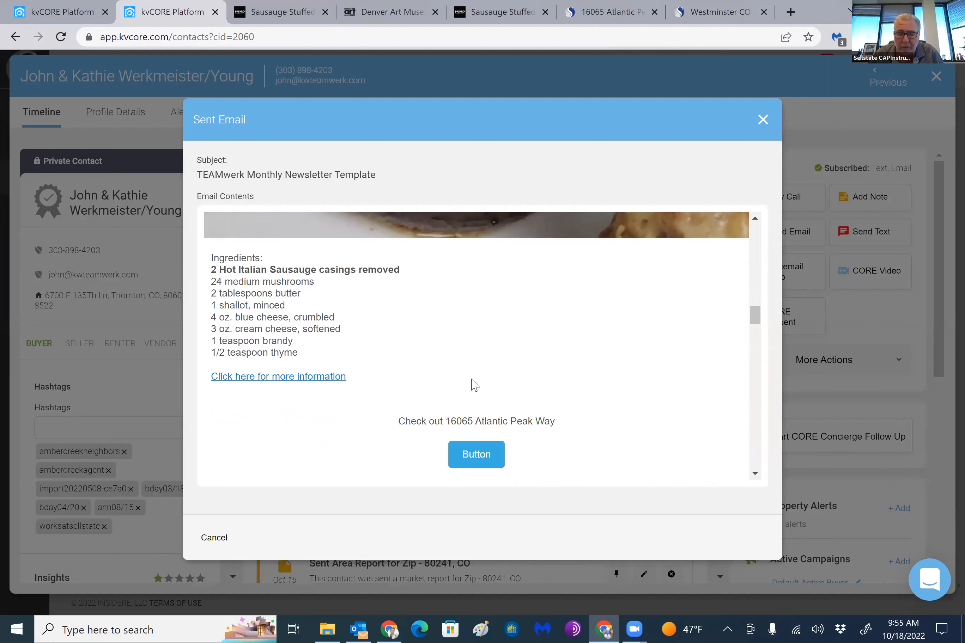
pyautogui.scroll(5, 400, 312)
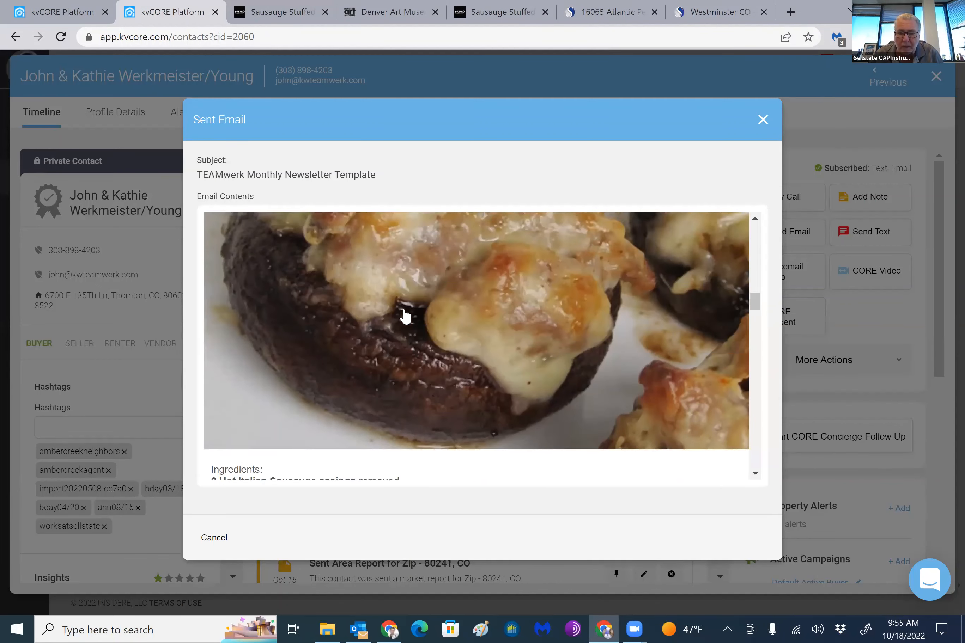
pyautogui.click(286, 12)
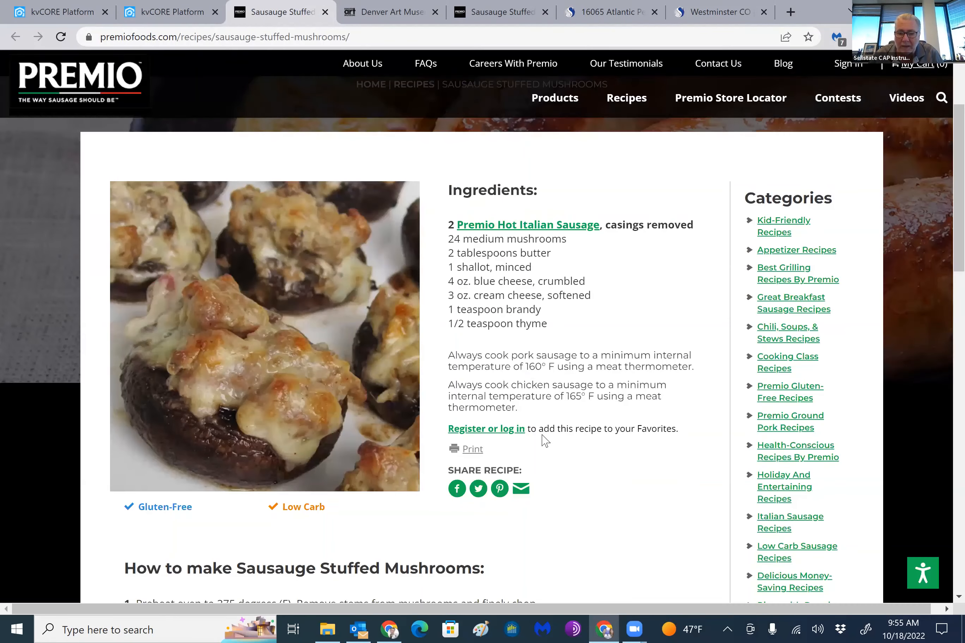
pyautogui.scroll(-1, 511, 242)
pyautogui.scroll(-2, 510, 242)
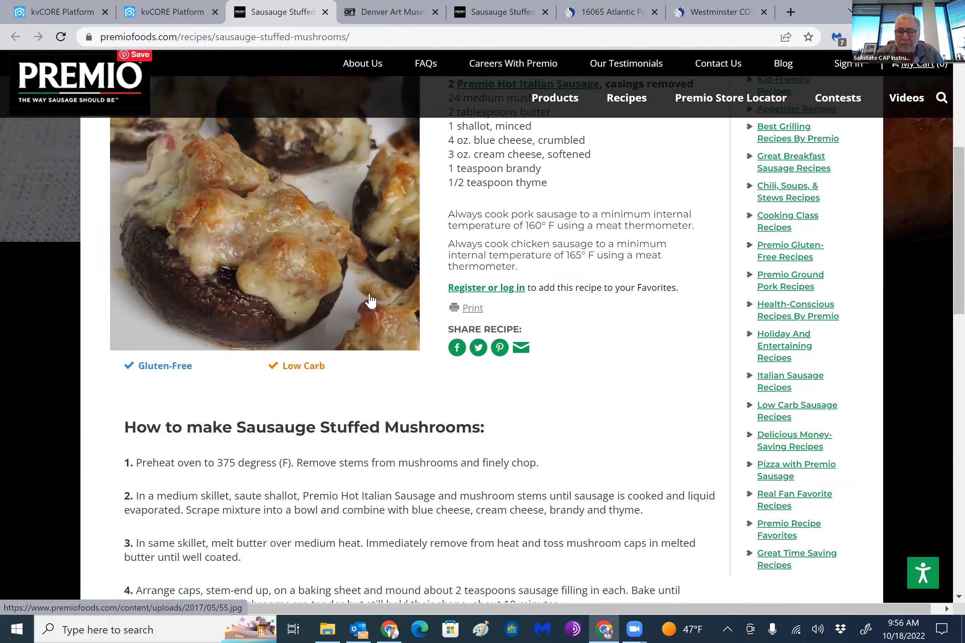
pyautogui.scroll(5, 353, 191)
# Return to the newsletter and open the property listing linked from the house picture below the recipe
pyautogui.click(178, 16)
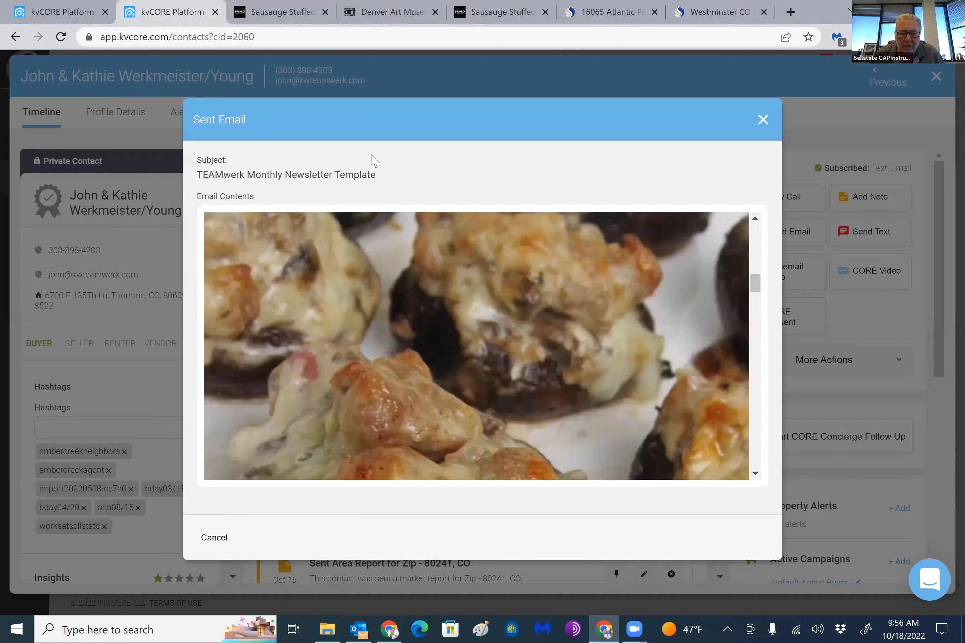
pyautogui.scroll(-5, 455, 280)
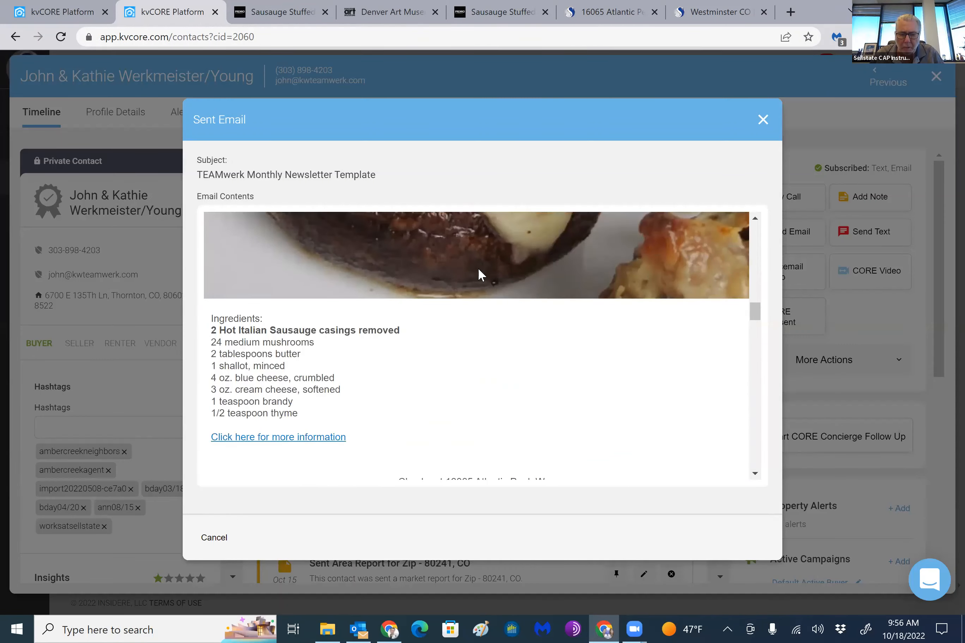
pyautogui.scroll(-8, 519, 306)
pyautogui.scroll(-3, 524, 316)
pyautogui.scroll(3, 509, 388)
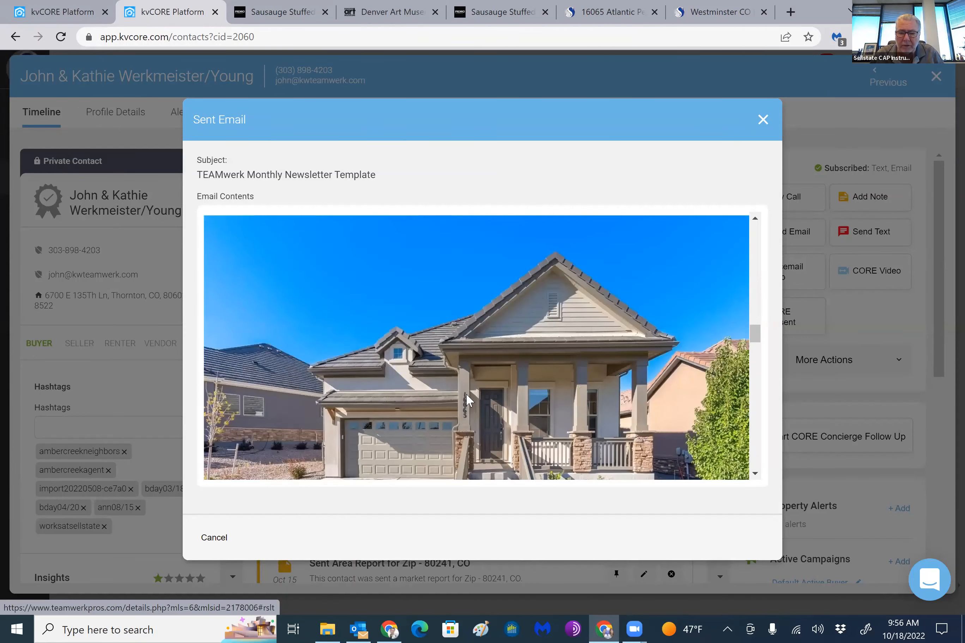
pyautogui.click(465, 391)
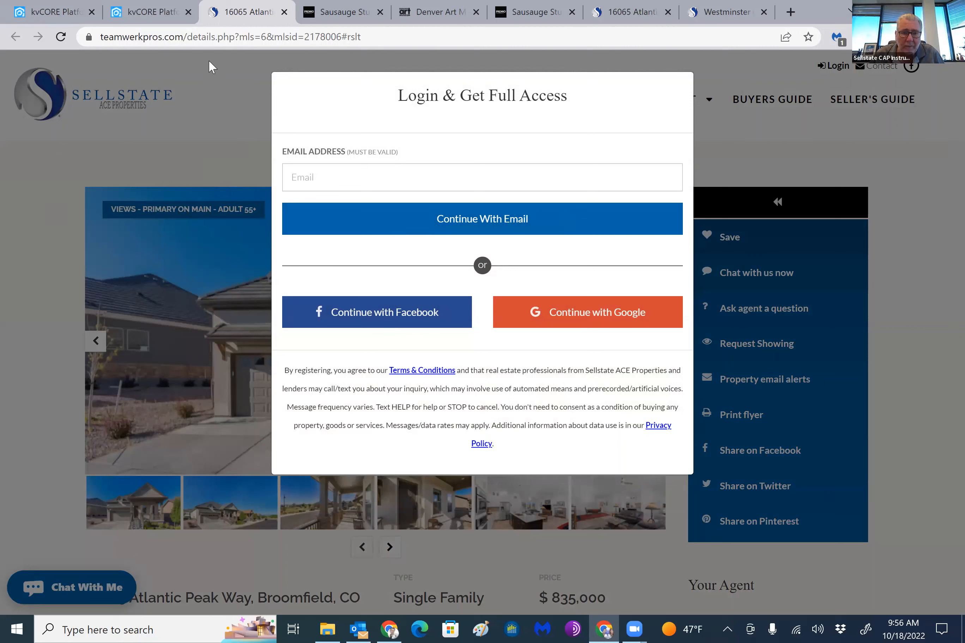
# Close the listing, recipe and museum pages opened from the newsletter, and close the sent email preview
pyautogui.hotkey('ctrl', 'w')
pyautogui.hotkey('ctrl', 'w')
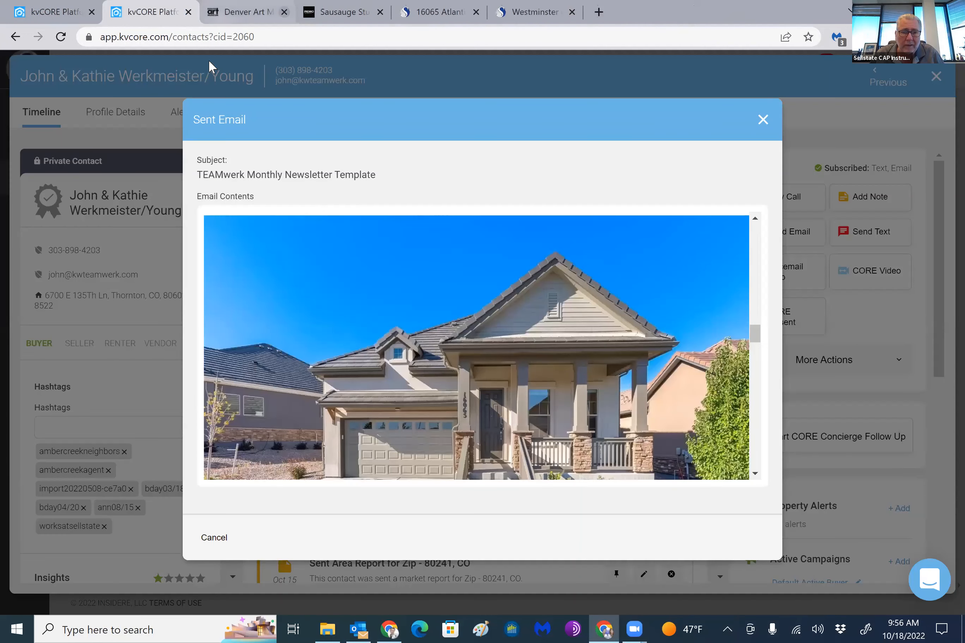
pyautogui.click(284, 12)
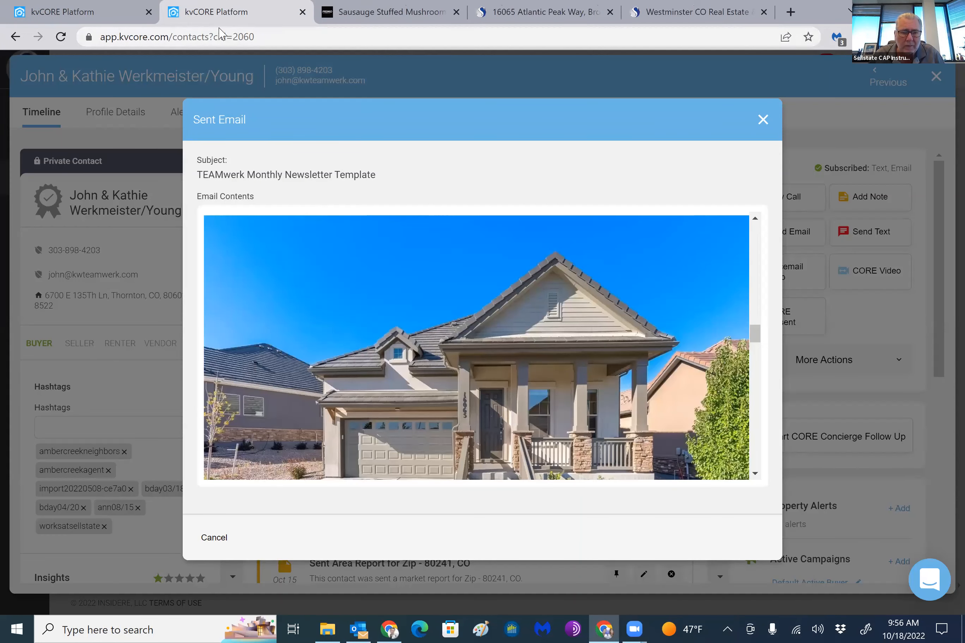
pyautogui.click(763, 120)
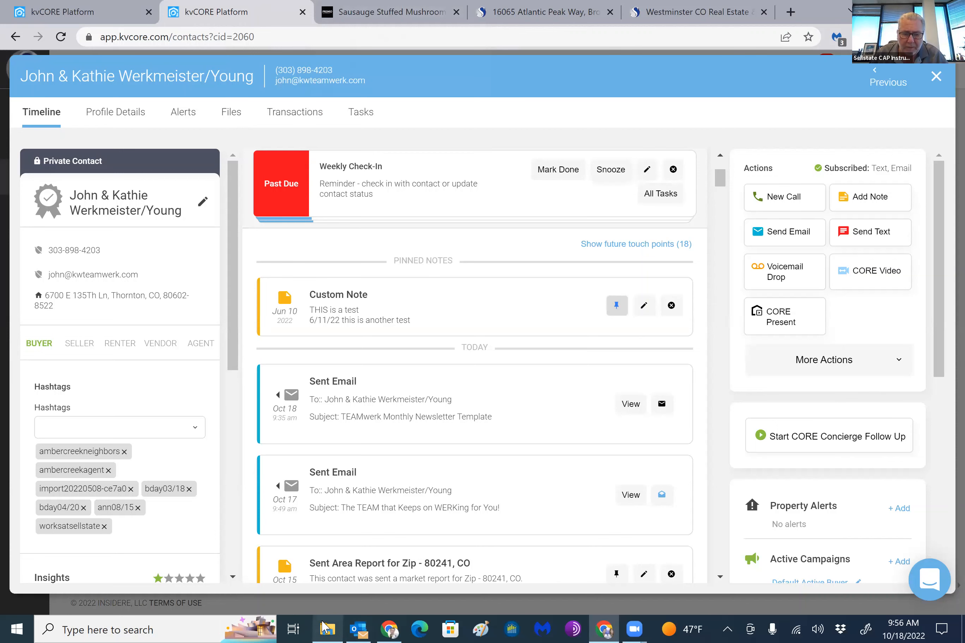
# Switch to File Explorer, view the "The WERKing News trans" image from the Banner & Header folder, and close it
pyautogui.click(325, 627)
pyautogui.click(176, 188)
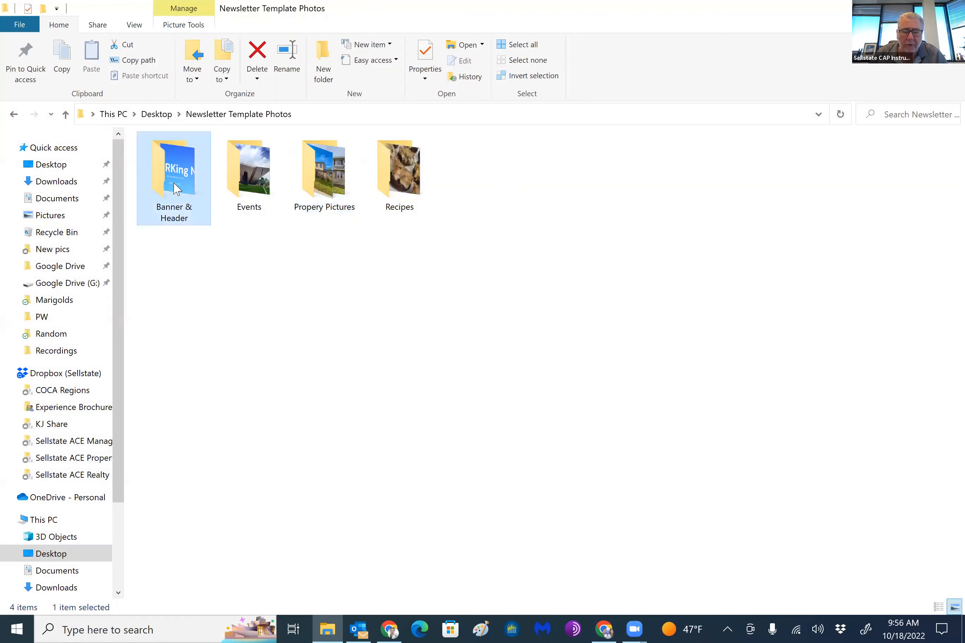
pyautogui.doubleClick(174, 186)
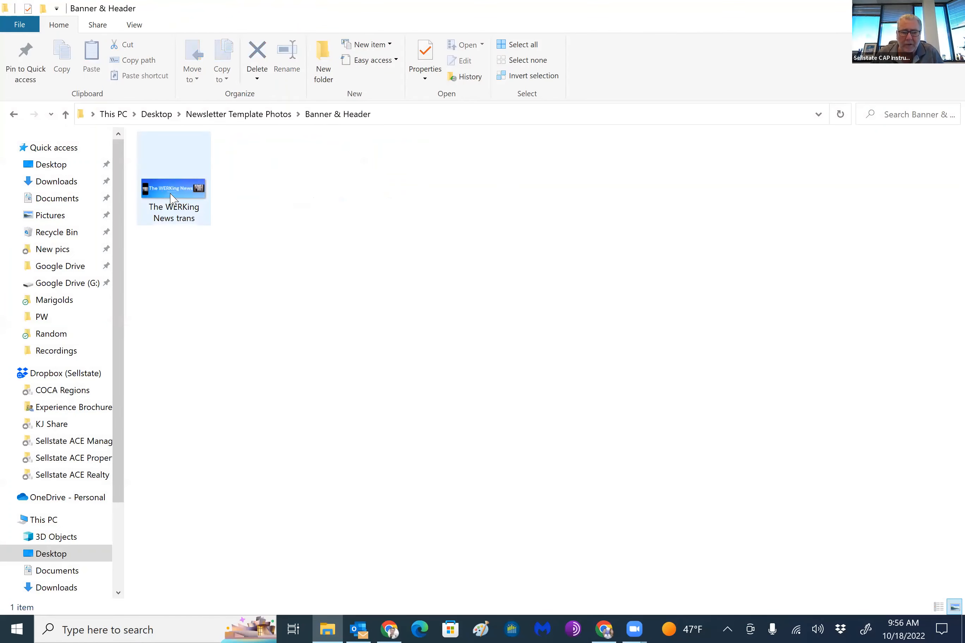
pyautogui.click(171, 198)
pyautogui.doubleClick(171, 198)
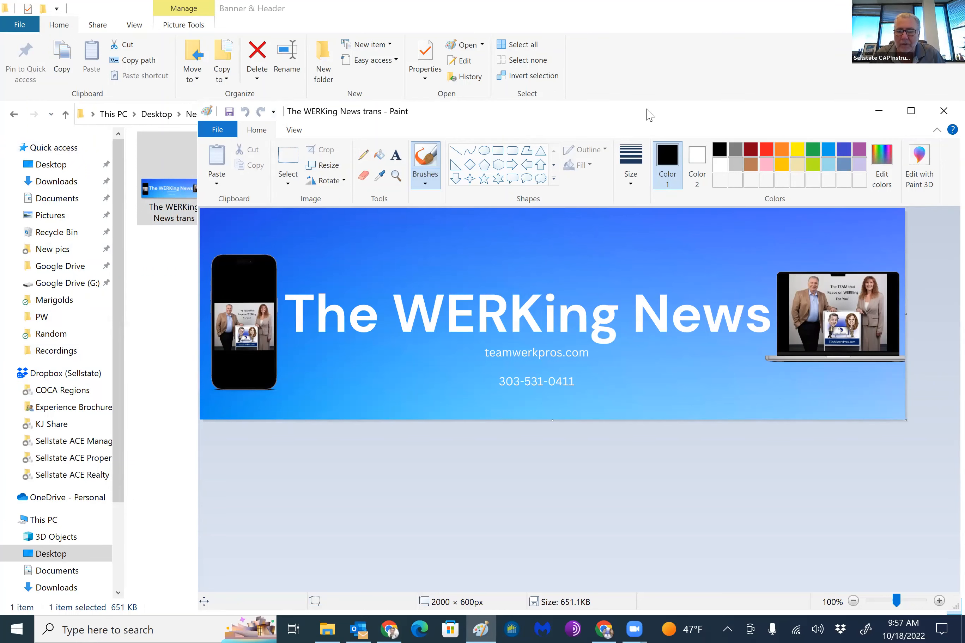
pyautogui.moveTo(650, 115); pyautogui.dragTo(456, 111)
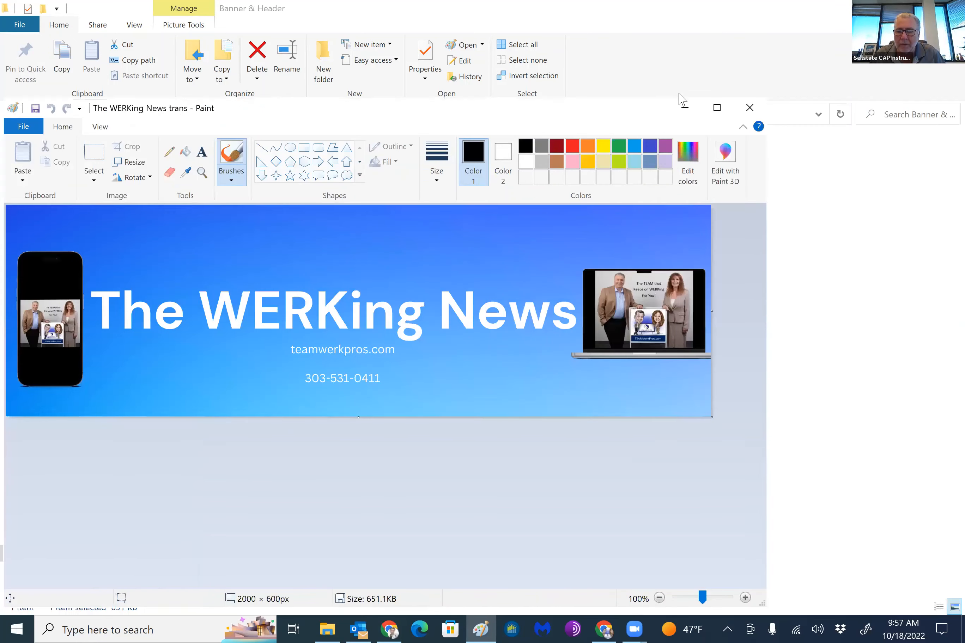
pyautogui.click(750, 108)
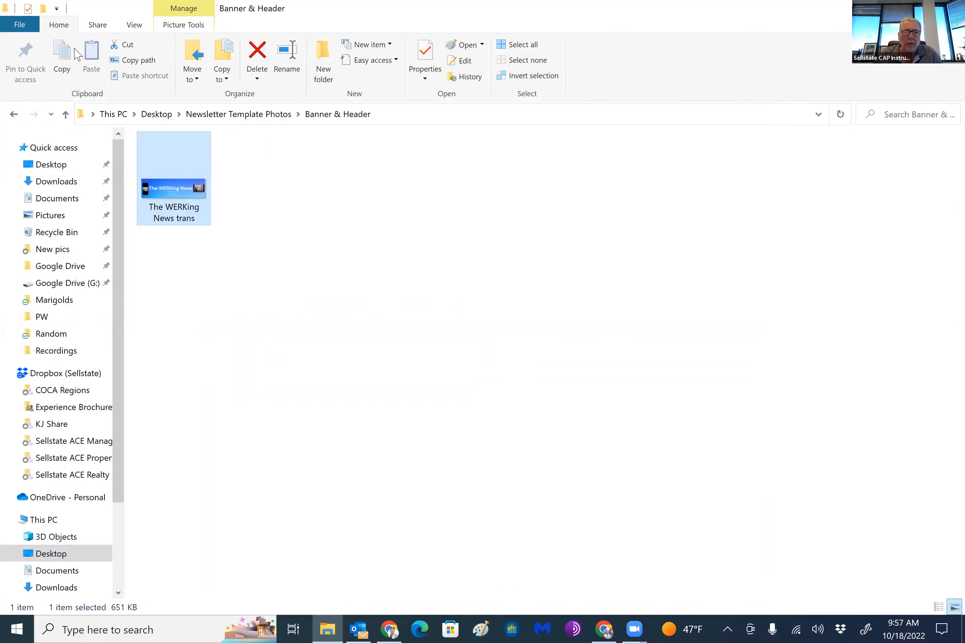
# Go back up to Newsletter Template Photos and open the Events folder
pyautogui.click(66, 115)
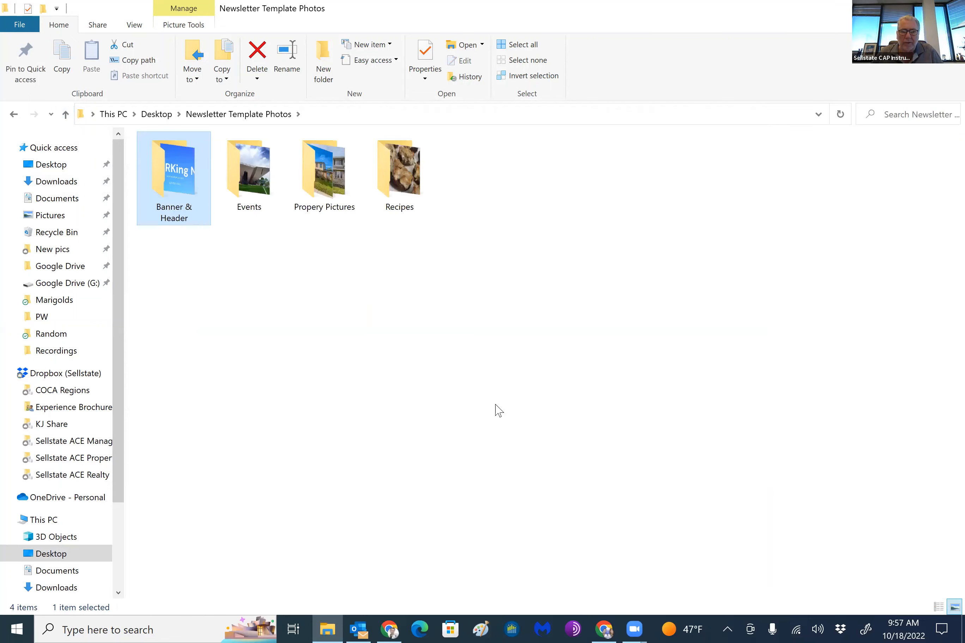
pyautogui.doubleClick(269, 193)
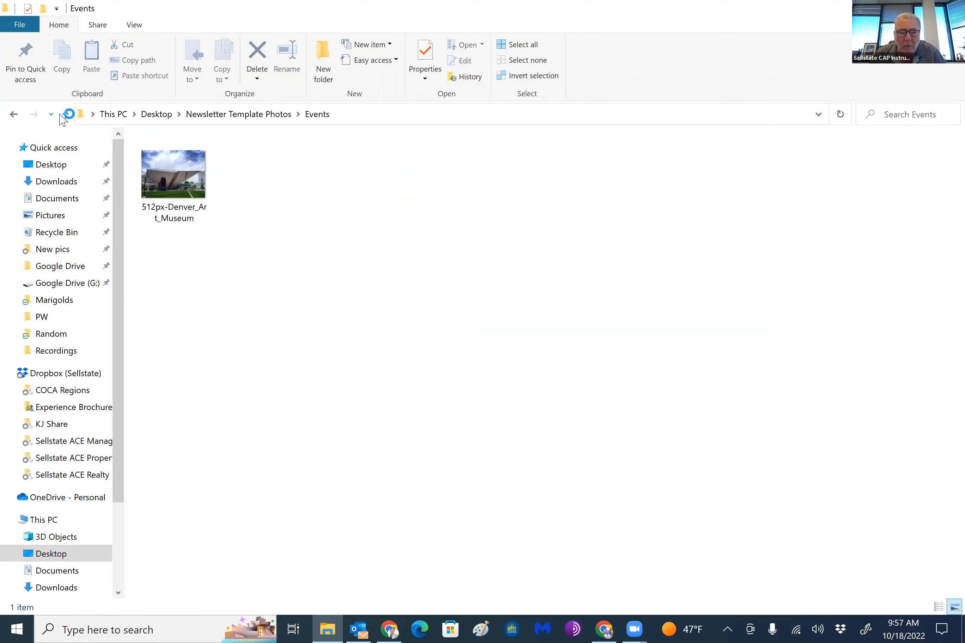
# View the contents of the Propery Pictures and Recipes folders, and return to Newsletter Template Photos
pyautogui.click(65, 115)
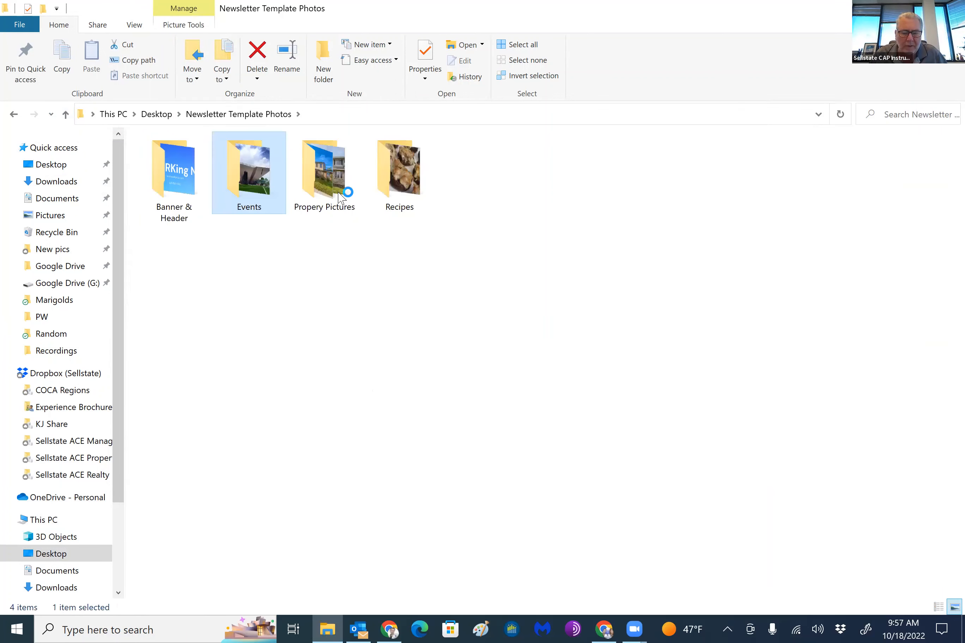
pyautogui.doubleClick(335, 185)
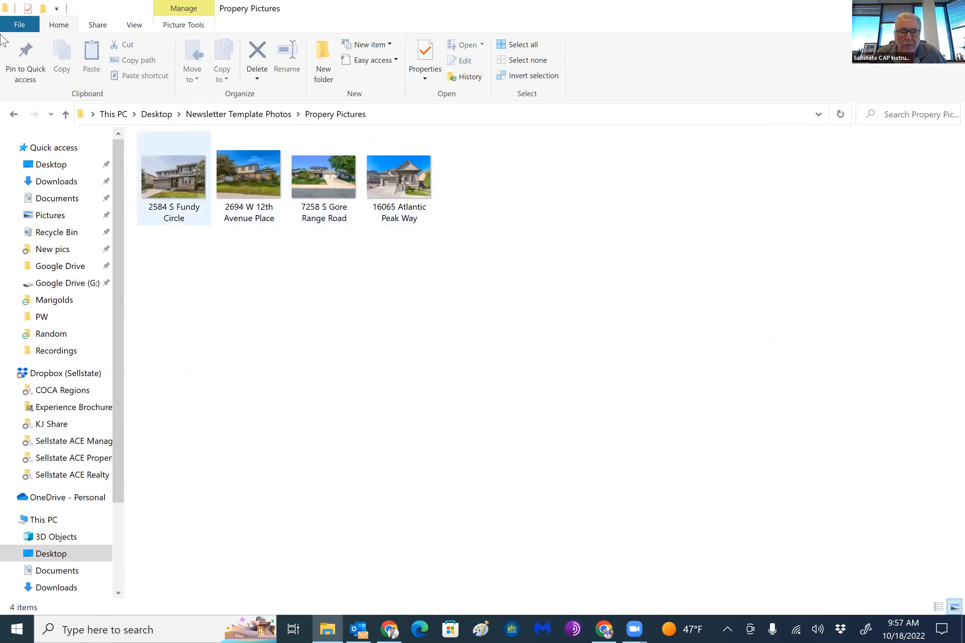
pyautogui.click(66, 114)
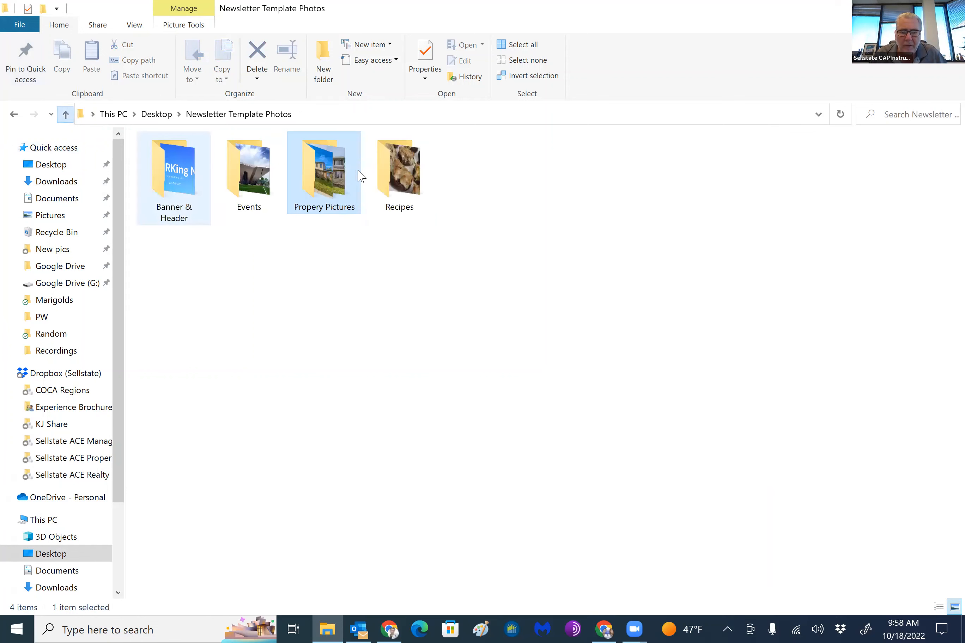
pyautogui.doubleClick(405, 169)
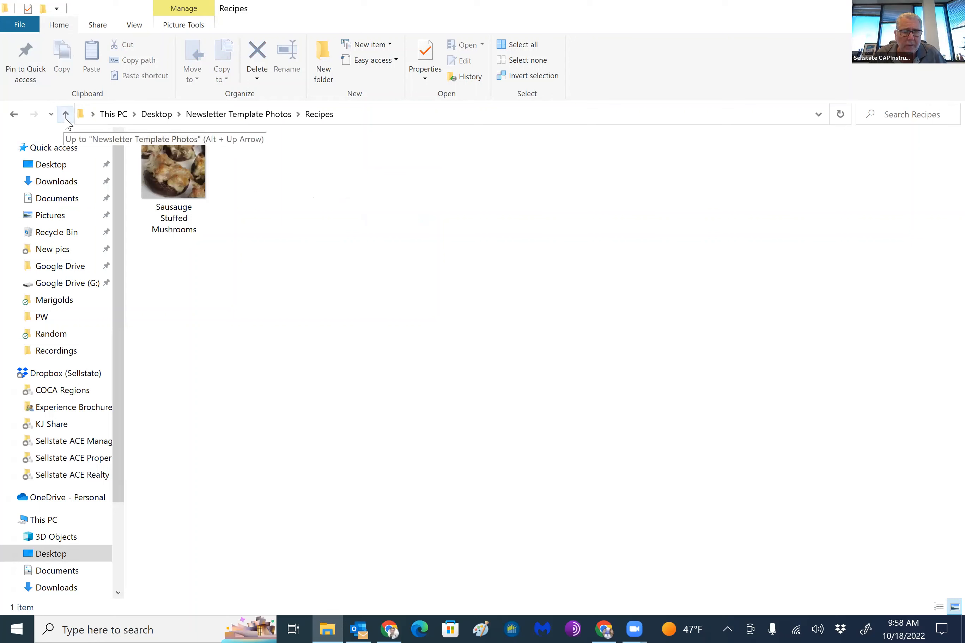
pyautogui.click(65, 115)
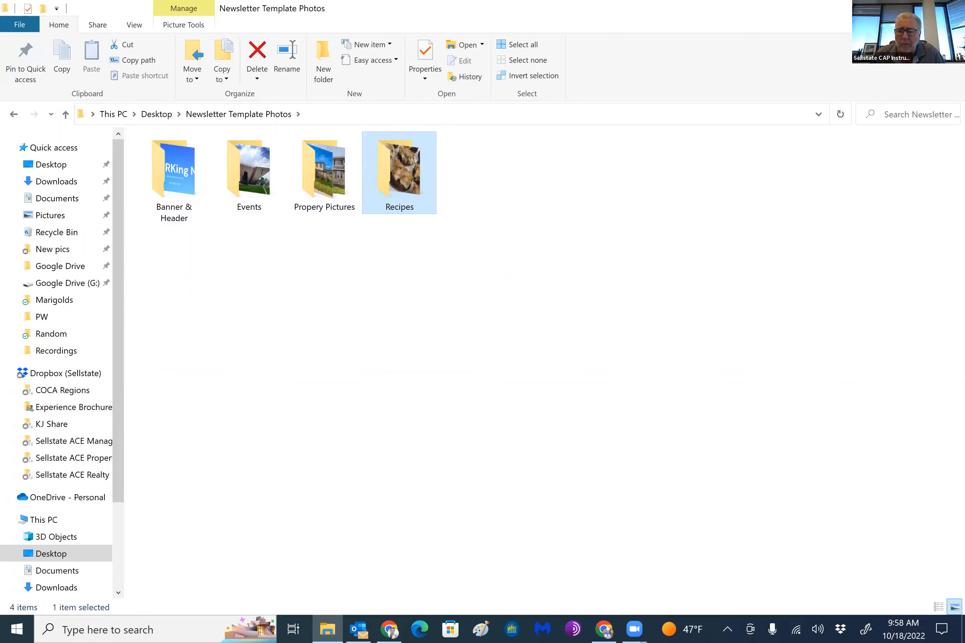
# Switch to kvCORE in the browser, close the contact record, and open the Smart Campaigns email templates
pyautogui.click(604, 629)
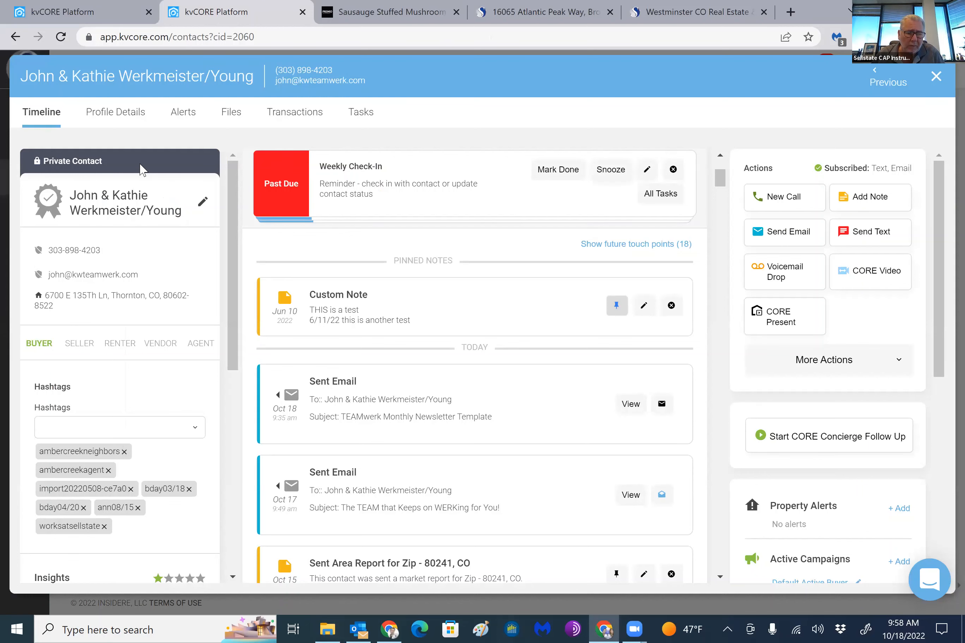
pyautogui.click(10, 231)
pyautogui.moveTo(19, 247)
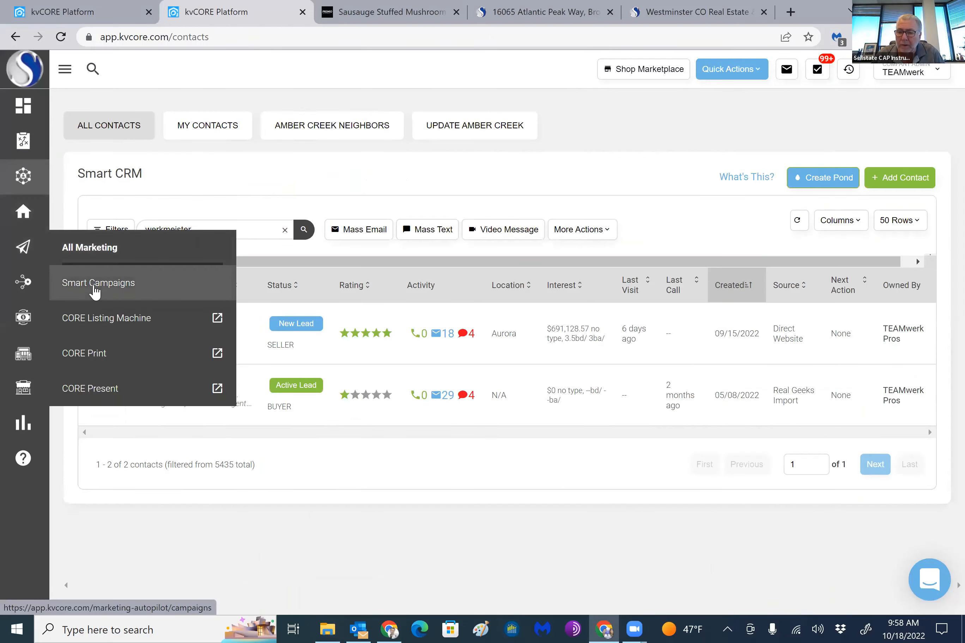
pyautogui.click(95, 288)
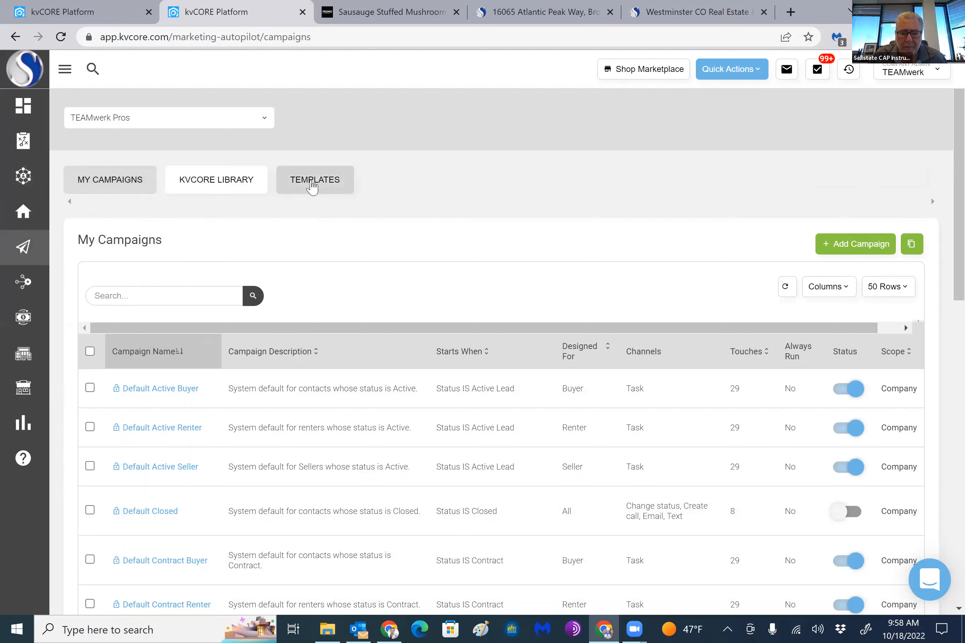
pyautogui.click(312, 184)
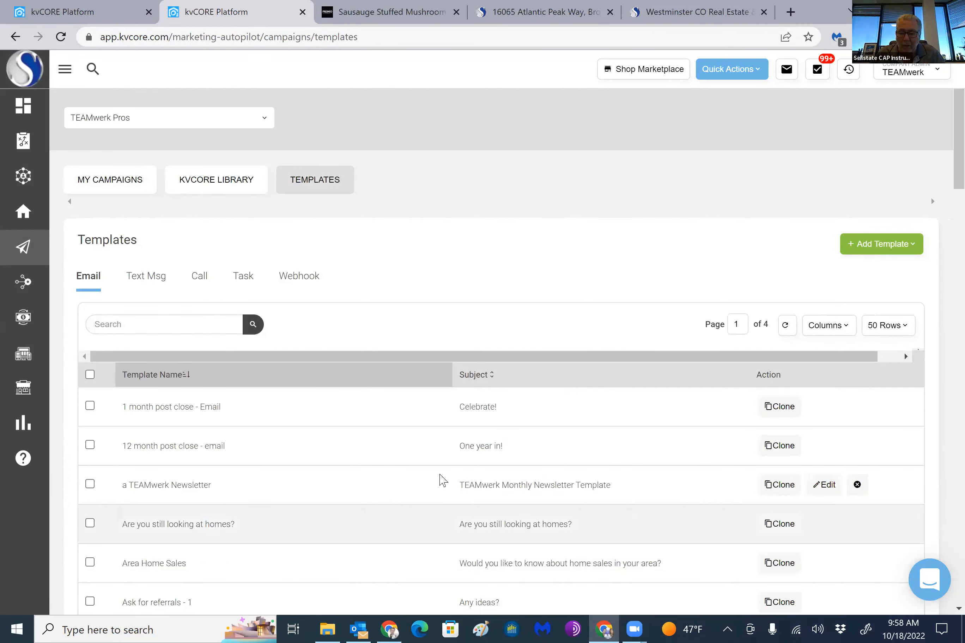
# Look through the email template list and open "a TEAMwerk Newsletter" for editing
pyautogui.scroll(-3, 441, 478)
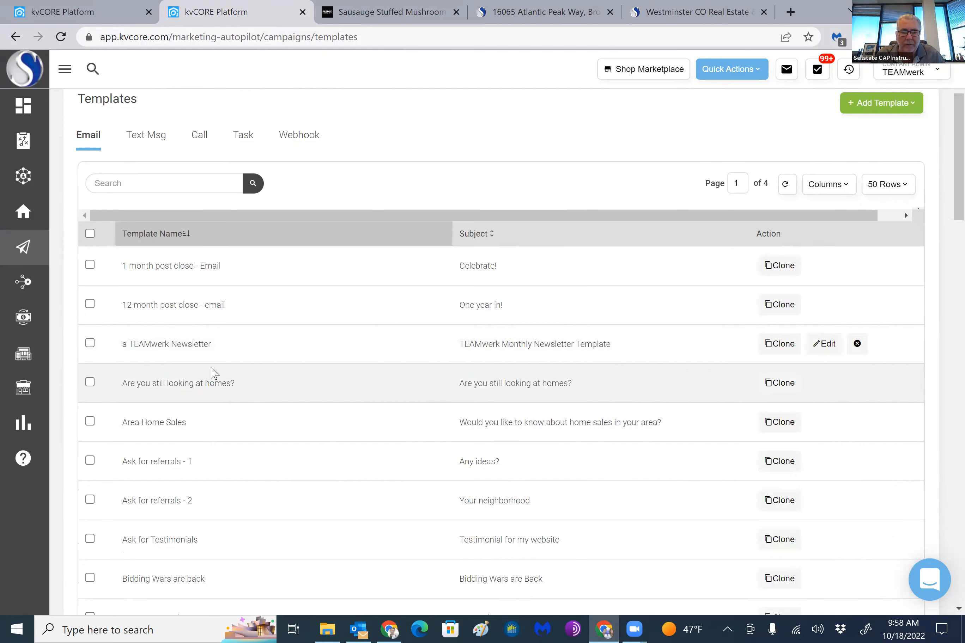
pyautogui.scroll(-20, 224, 382)
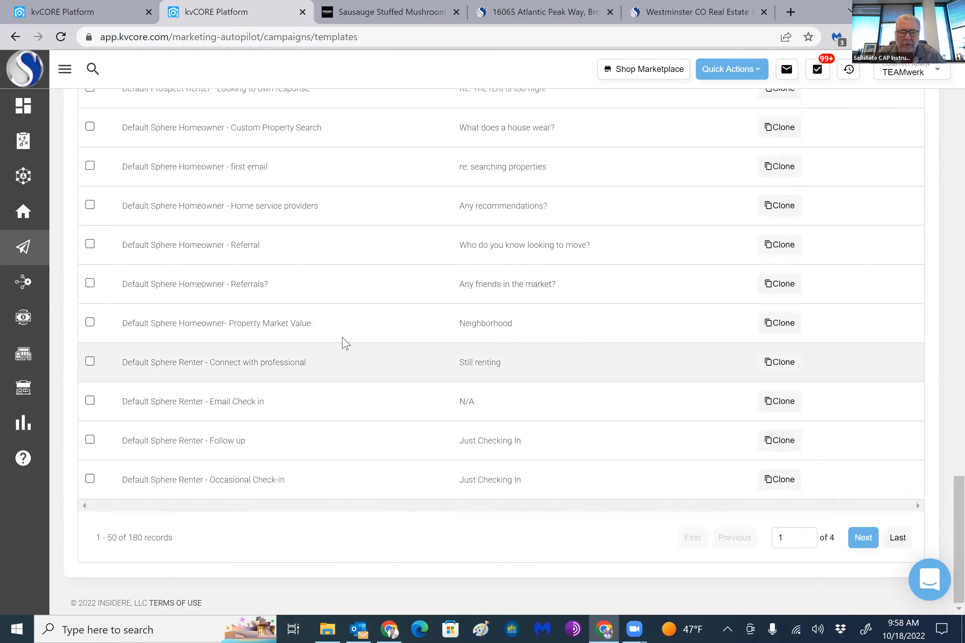
pyautogui.scroll(20, 341, 343)
pyautogui.scroll(5, 239, 326)
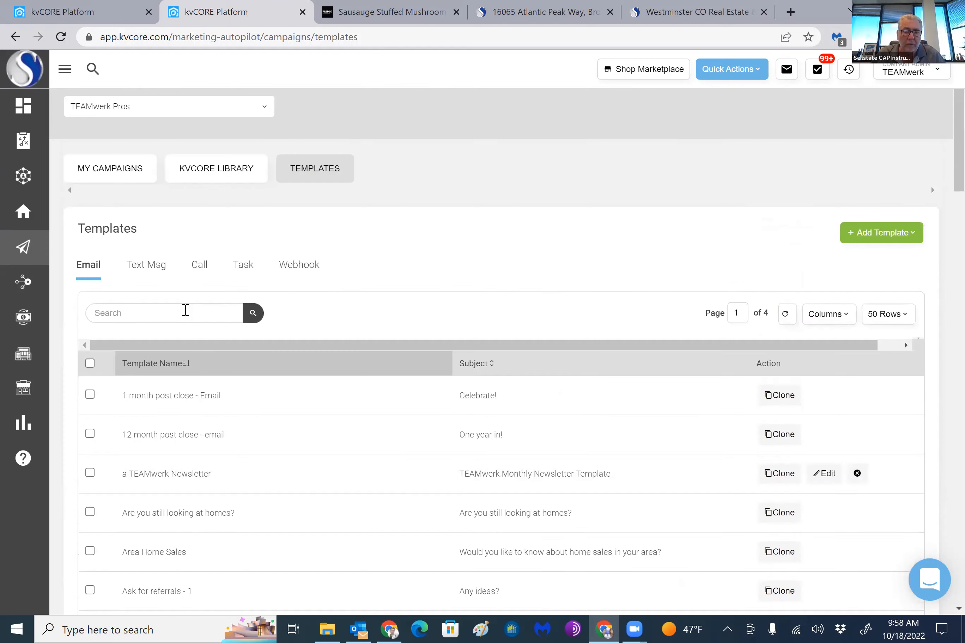
pyautogui.scroll(-3, 177, 455)
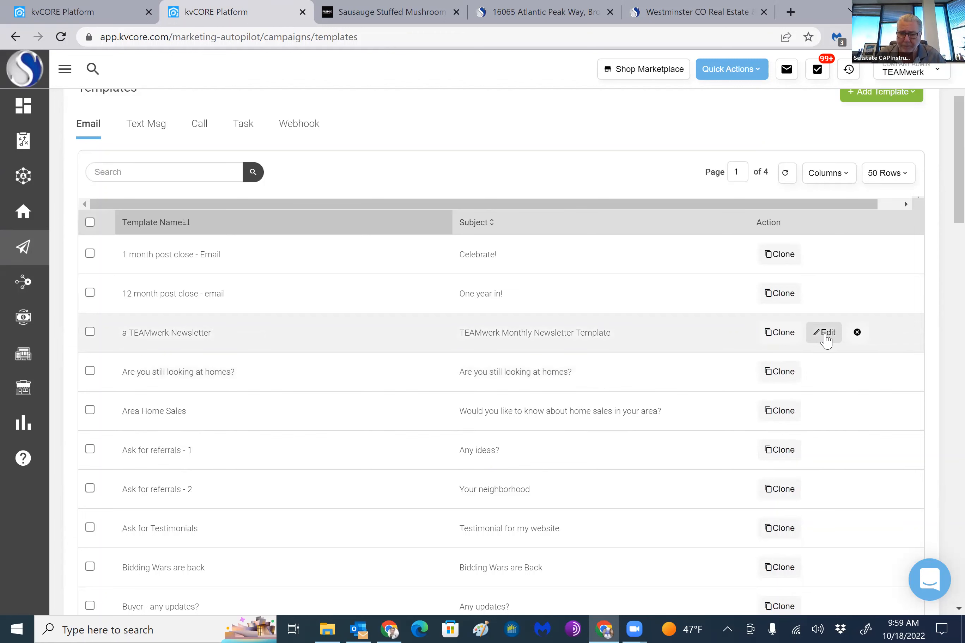
pyautogui.click(824, 332)
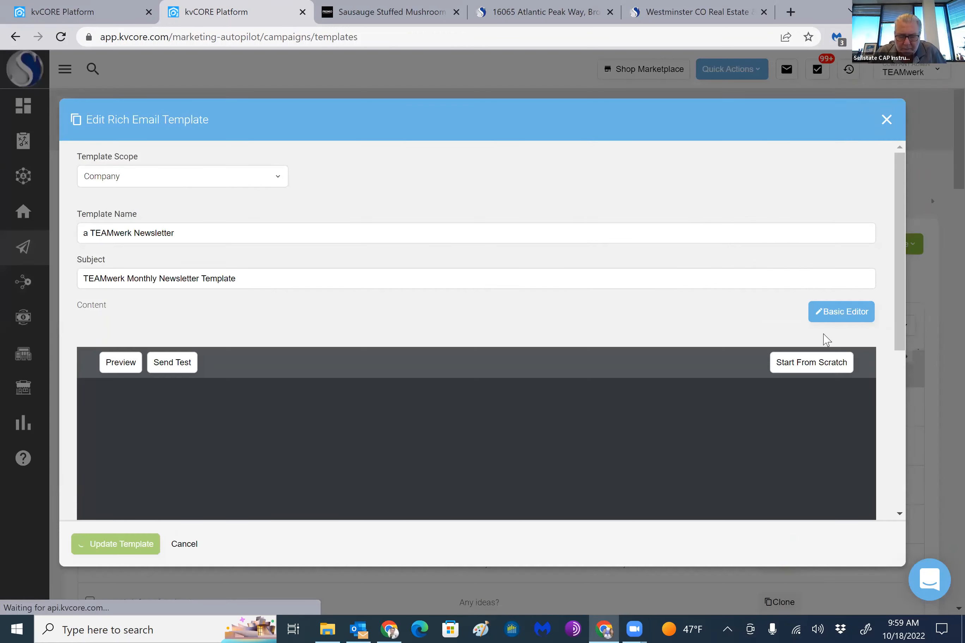
# Review the newsletter template's content from the banner to the footer, and cancel the editing without updating it
pyautogui.scroll(-2, 503, 216)
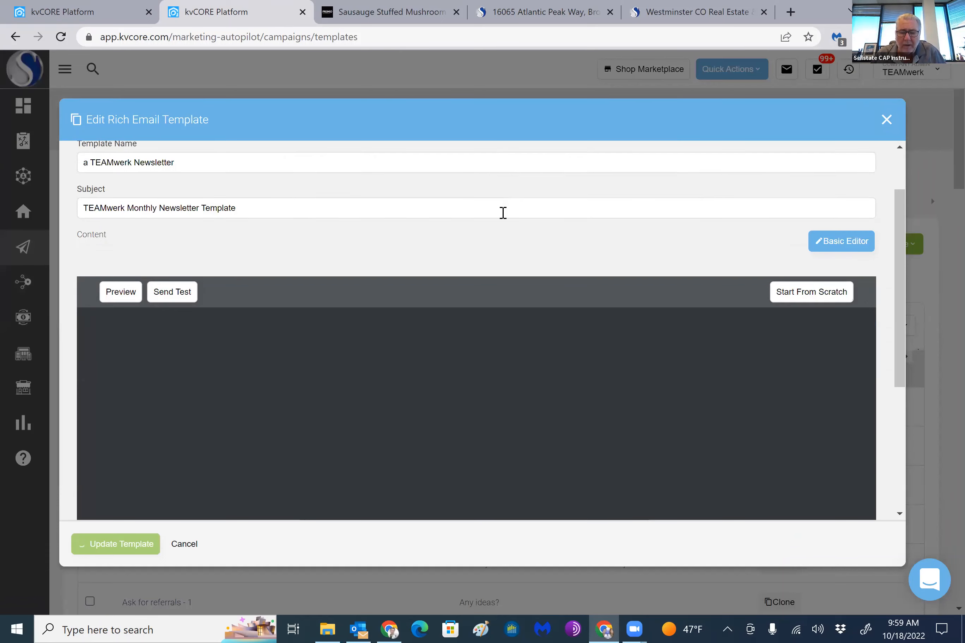
pyautogui.scroll(-2, 515, 208)
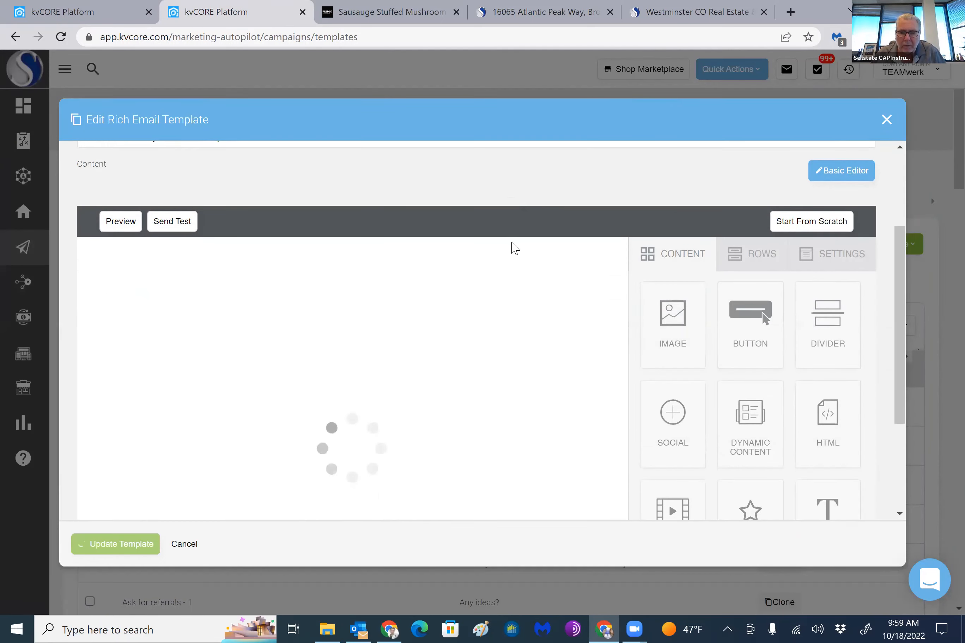
pyautogui.scroll(-4, 442, 232)
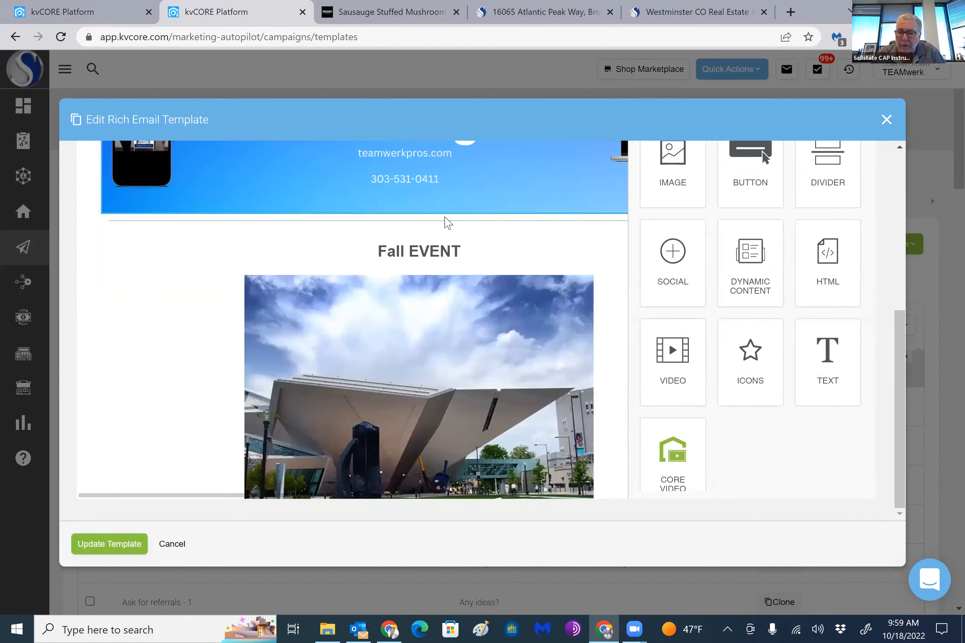
pyautogui.scroll(-10, 447, 224)
pyautogui.scroll(-18, 461, 240)
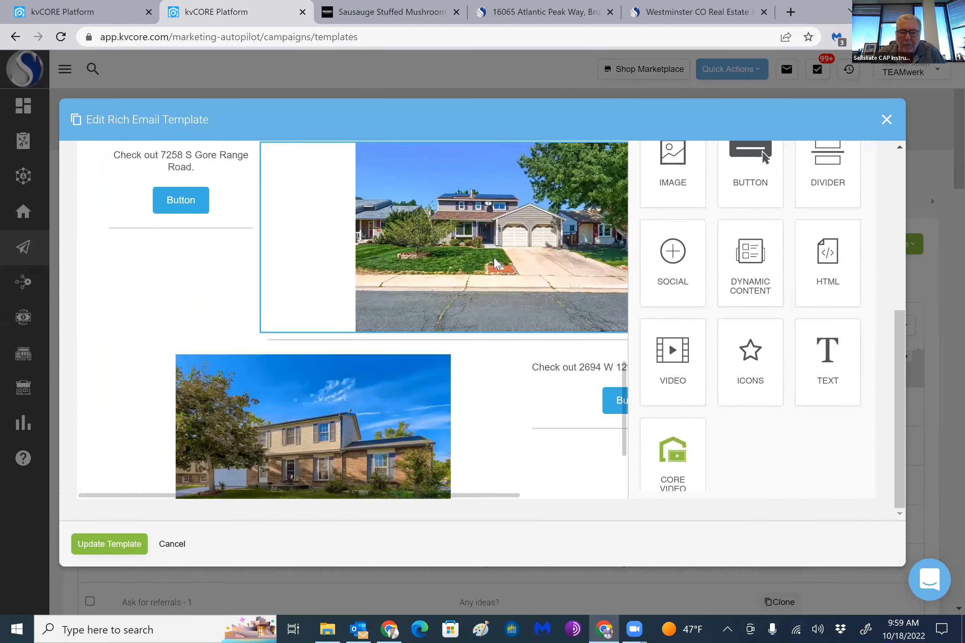
pyautogui.scroll(-4, 496, 262)
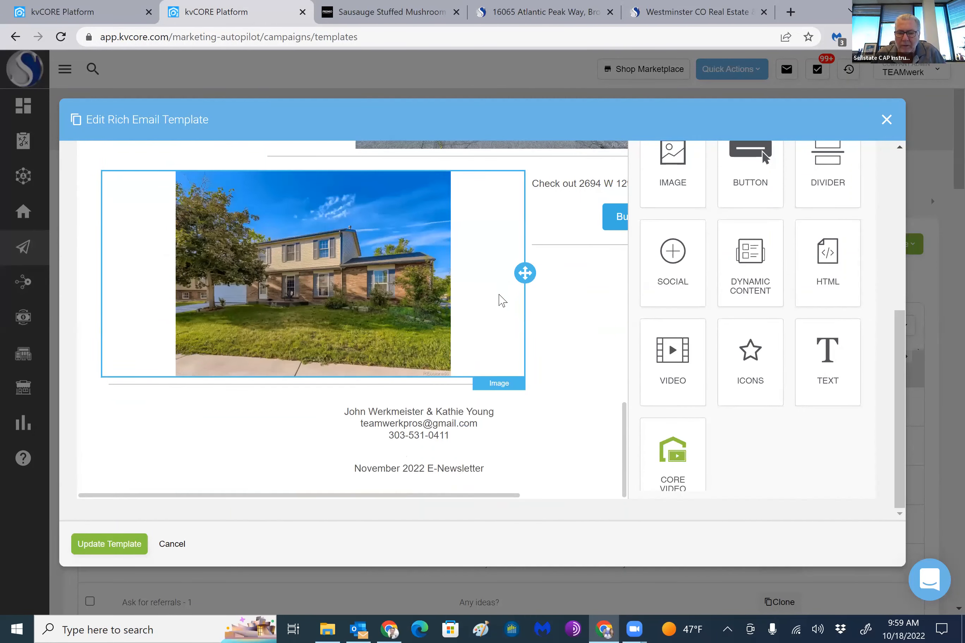
pyautogui.scroll(20, 504, 295)
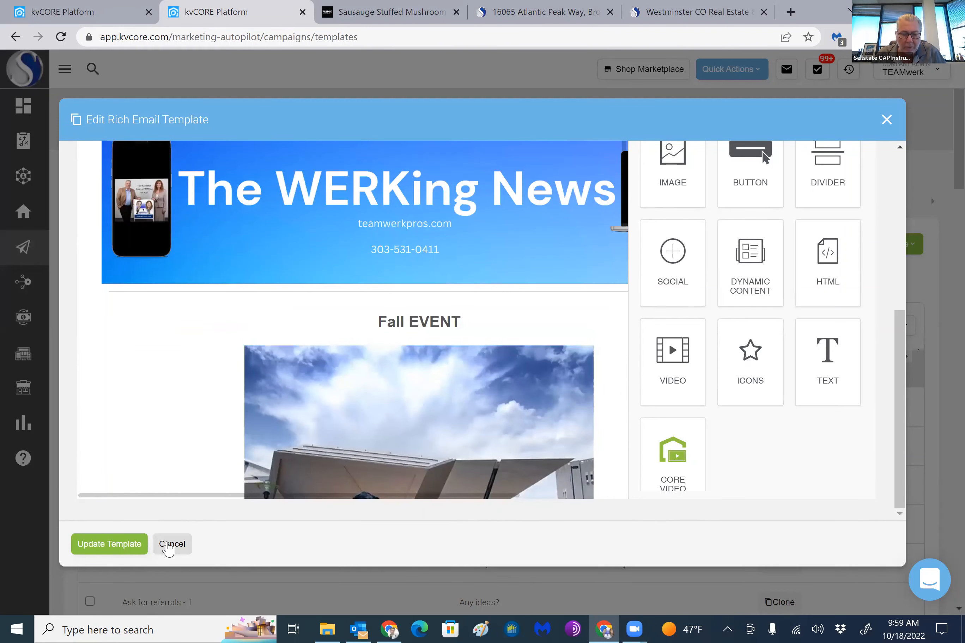
pyautogui.click(171, 545)
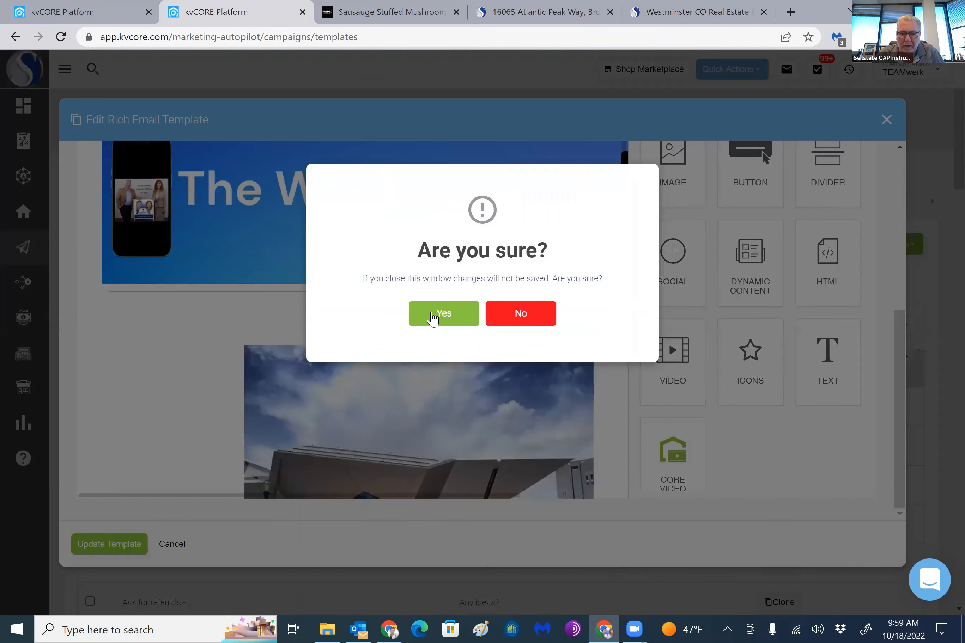
pyautogui.click(432, 319)
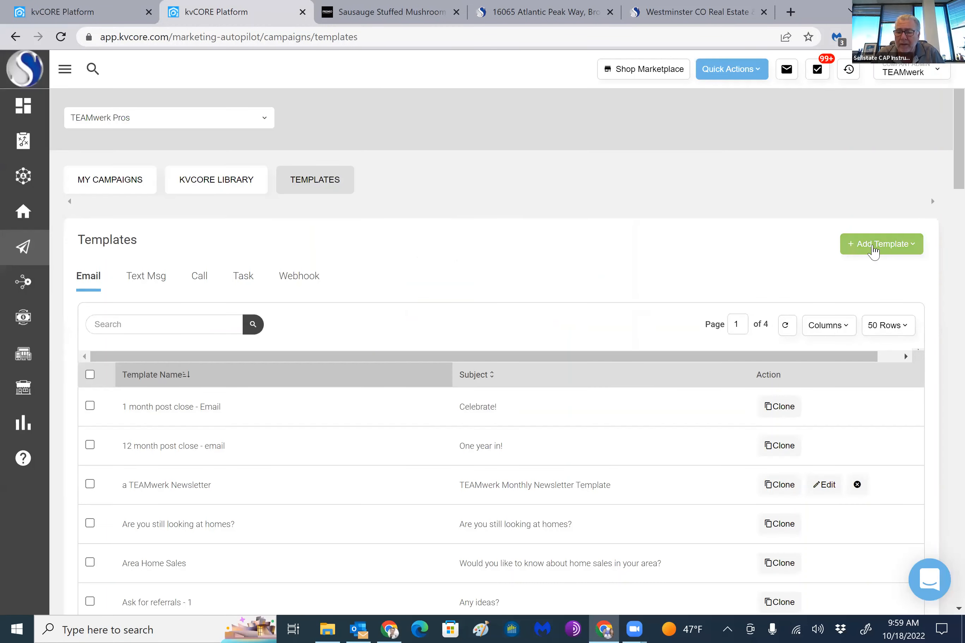
# Start a new email template named "a Test" with the subject "Newsletter"
pyautogui.click(873, 249)
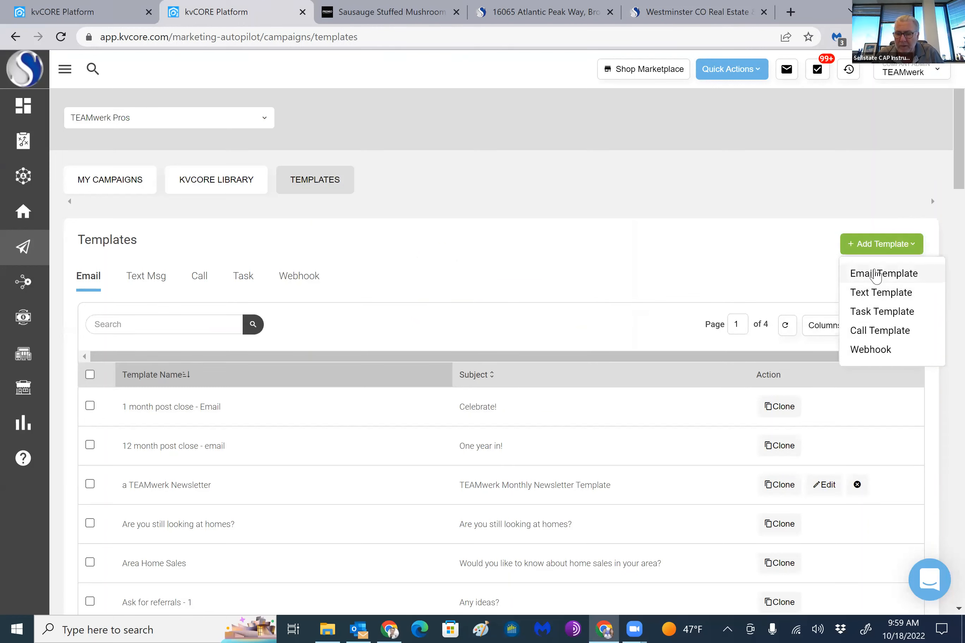
pyautogui.click(874, 277)
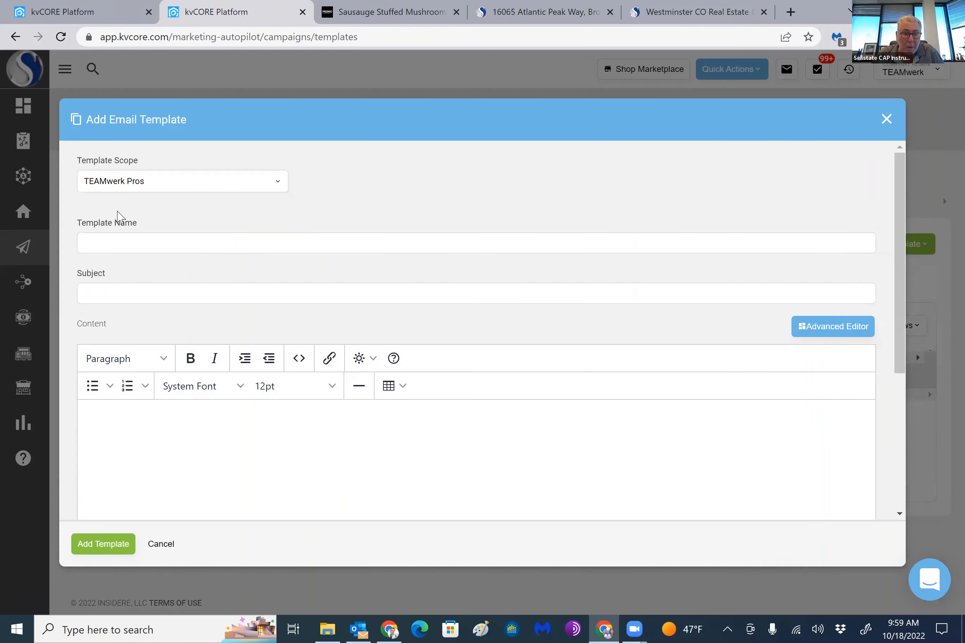
pyautogui.click(125, 237)
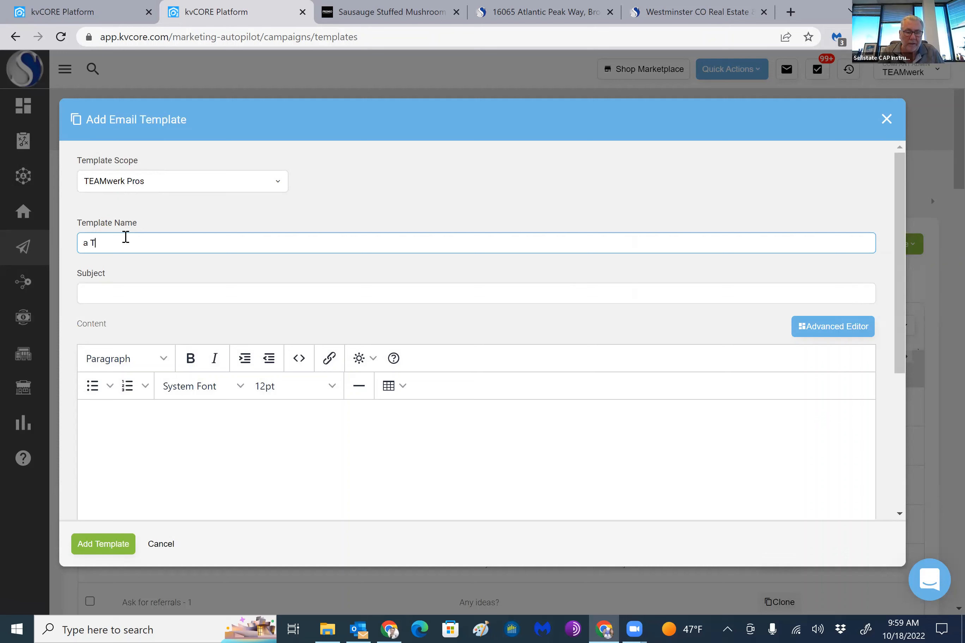
pyautogui.click(107, 296)
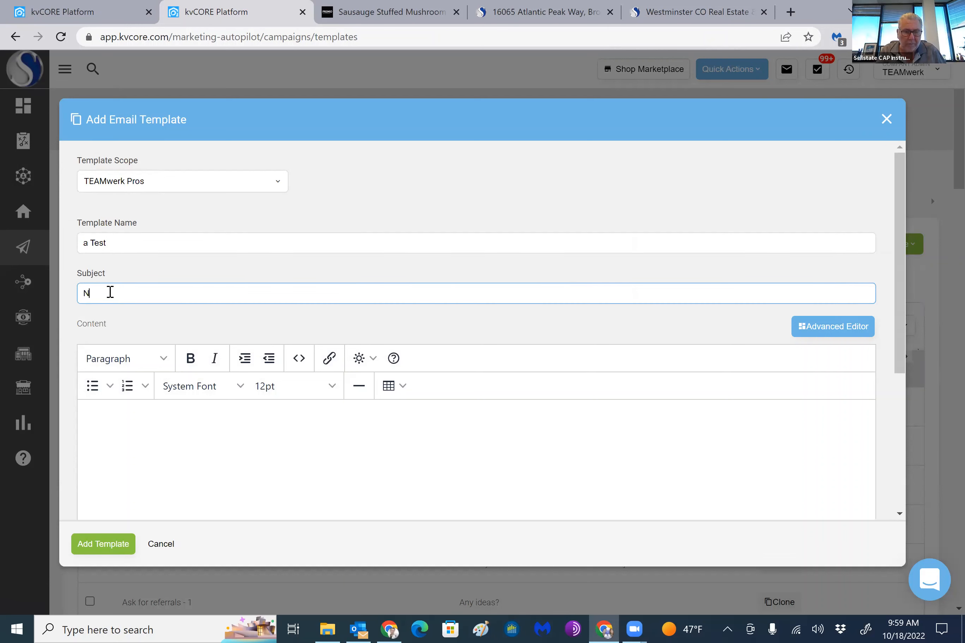
pyautogui.write('Newsletter')
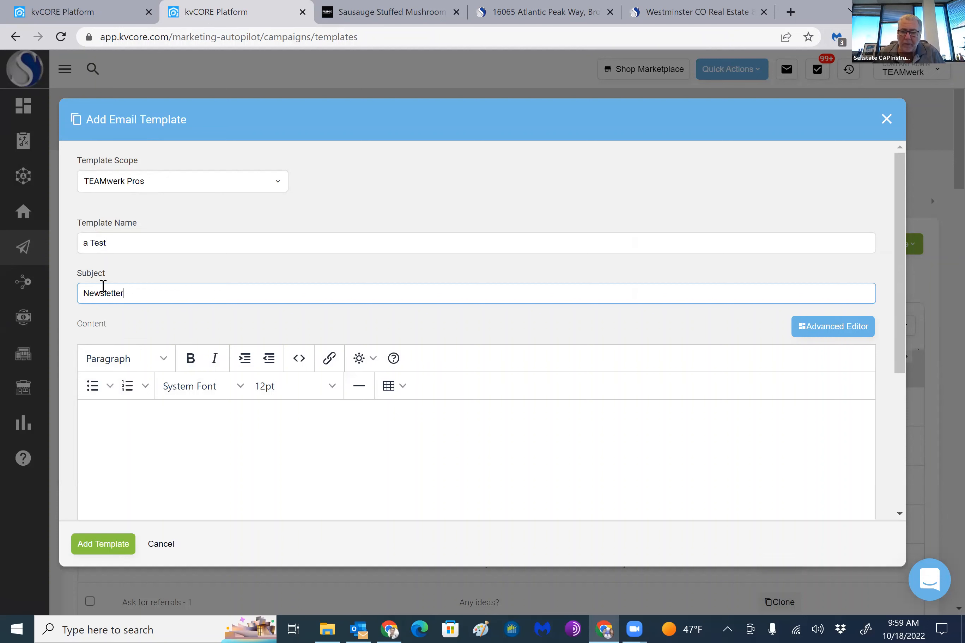
pyautogui.scroll(-3, 436, 322)
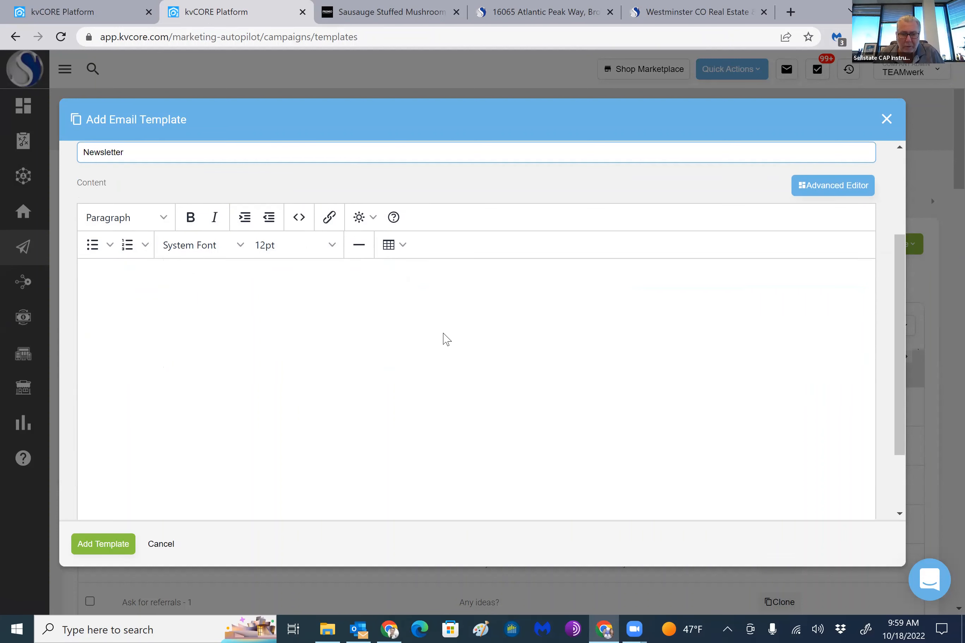
pyautogui.scroll(3, 546, 365)
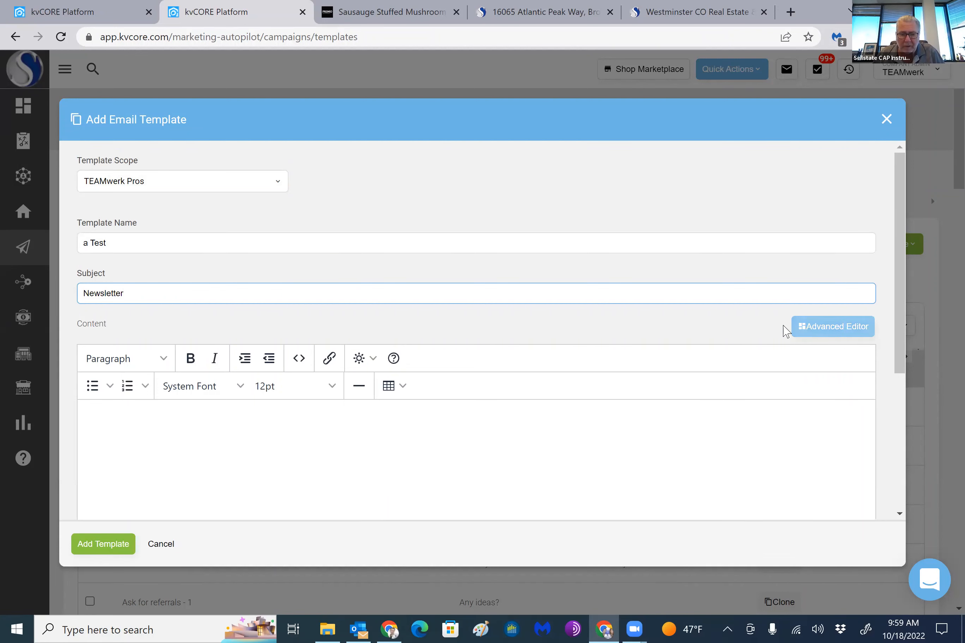
pyautogui.scroll(-5, 435, 402)
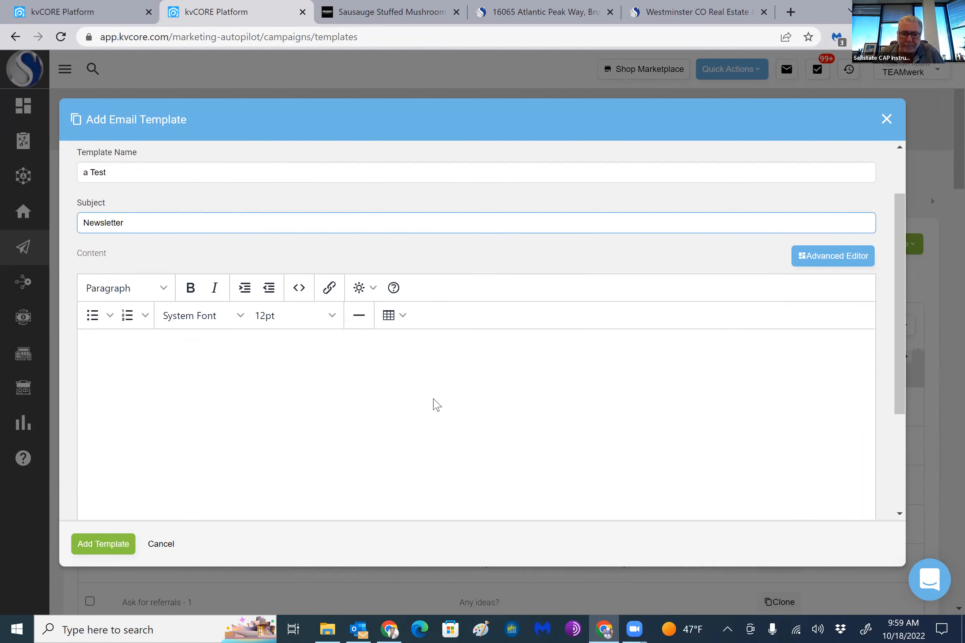
pyautogui.scroll(5, 370, 378)
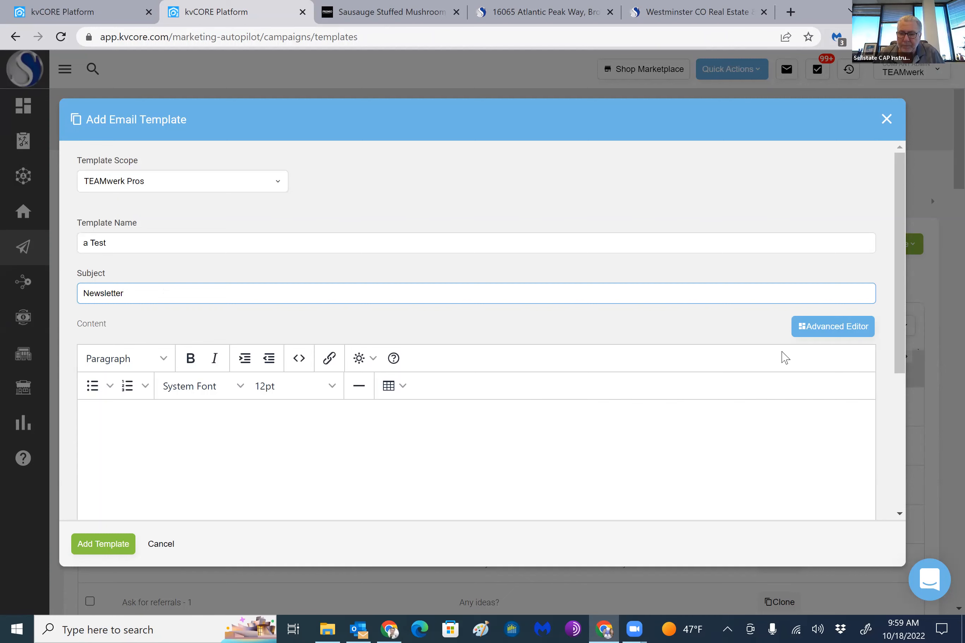
pyautogui.click(827, 326)
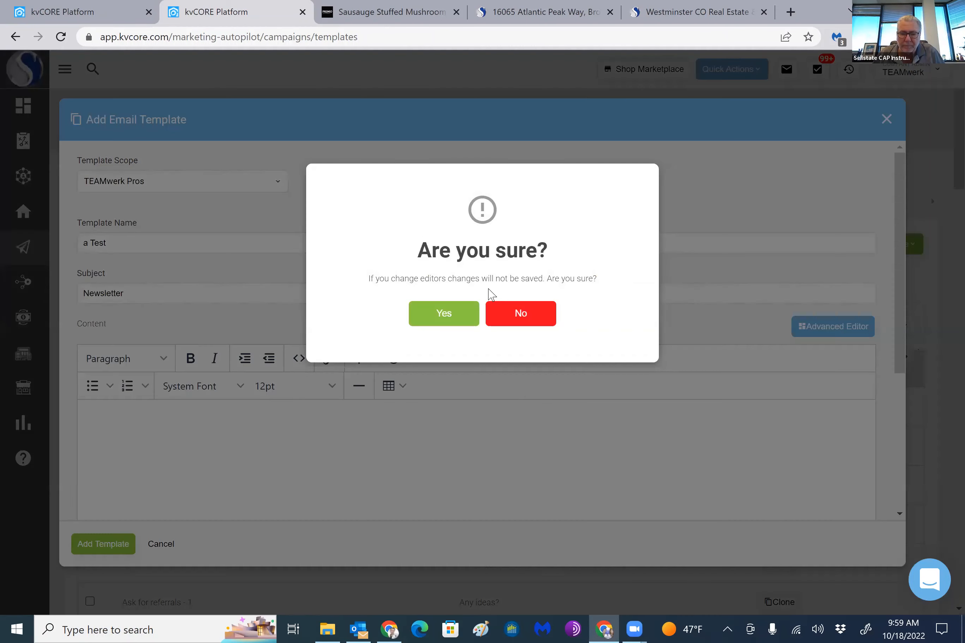
pyautogui.click(298, 405)
pyautogui.click(217, 426)
pyautogui.scroll(-1, 458, 448)
pyautogui.scroll(1, 667, 383)
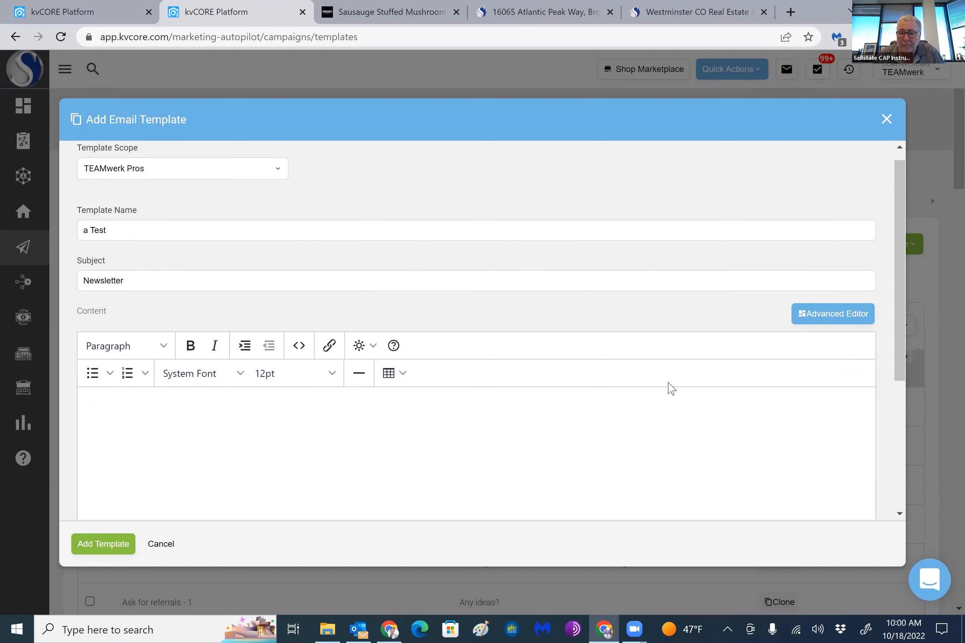
# Switch the template content to the Advanced Editor, accepting that changes in the basic editor are not saved
pyautogui.moveTo(629, 160); pyautogui.dragTo(690, 130)
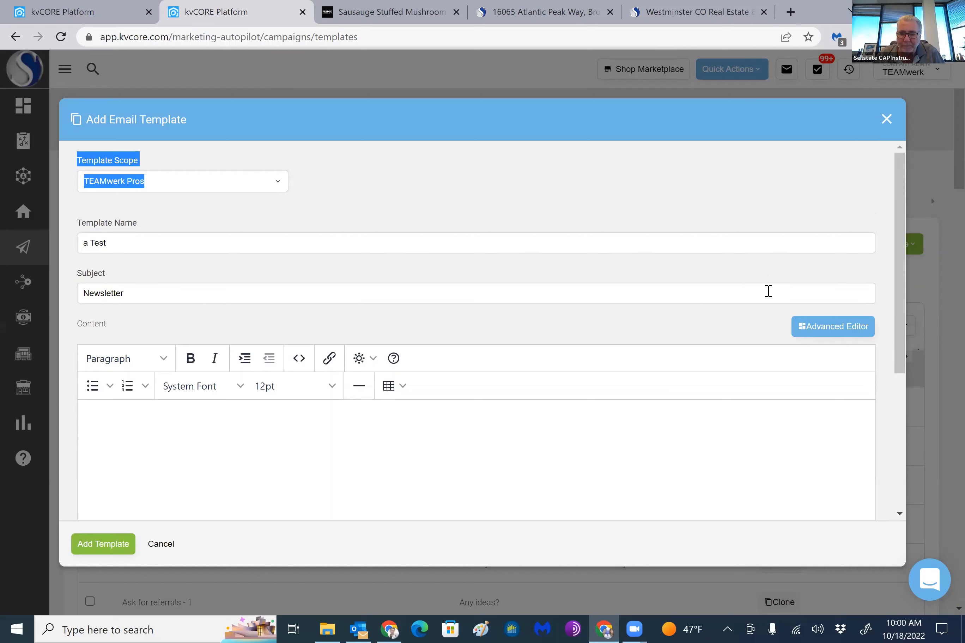
pyautogui.click(802, 328)
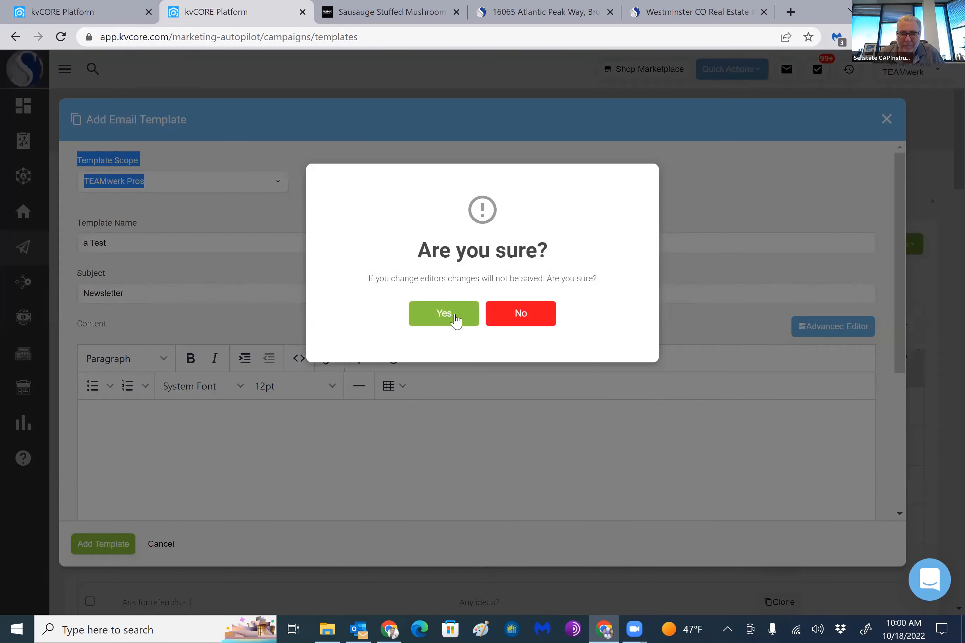
pyautogui.click(458, 313)
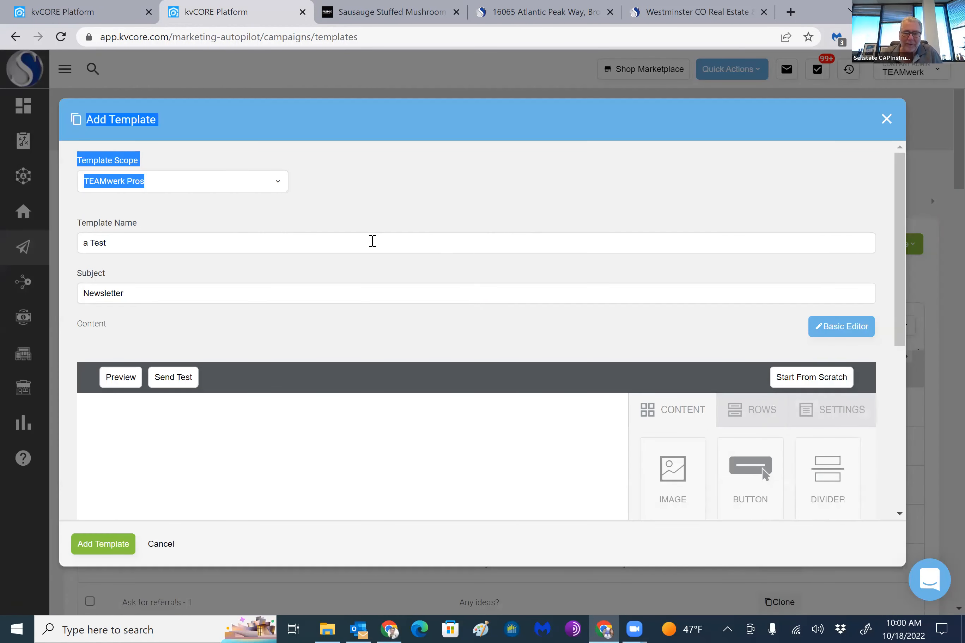
pyautogui.scroll(-3, 375, 242)
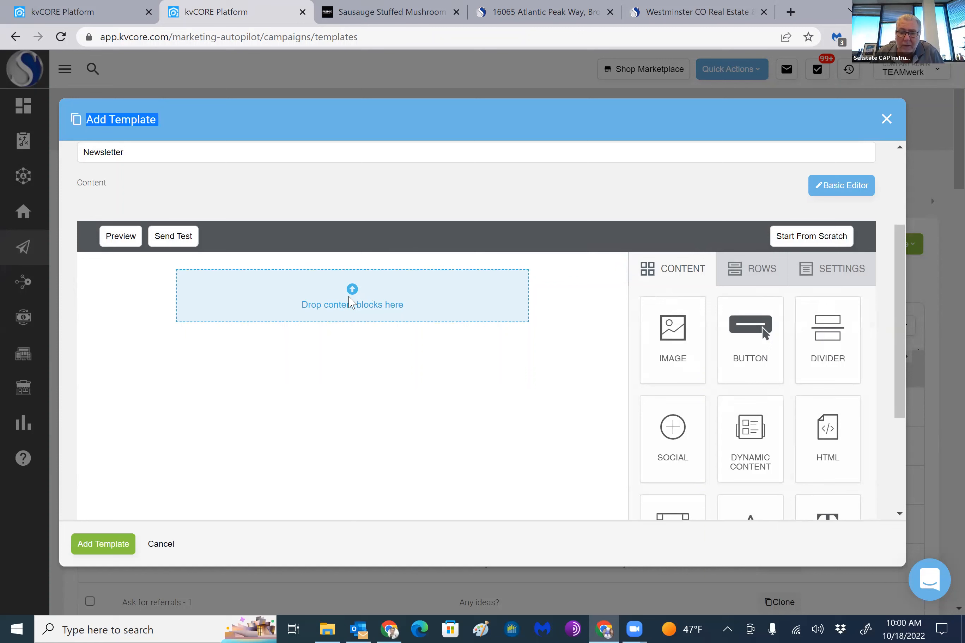
# Look through the row properties and general settings, and place an image block in the empty content row
pyautogui.click(351, 302)
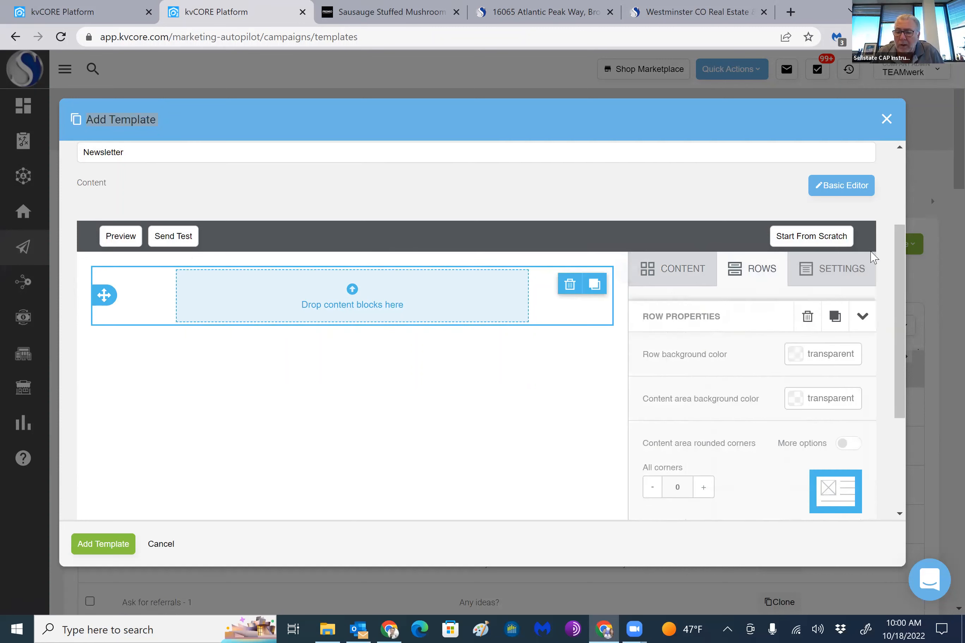
pyautogui.click(848, 272)
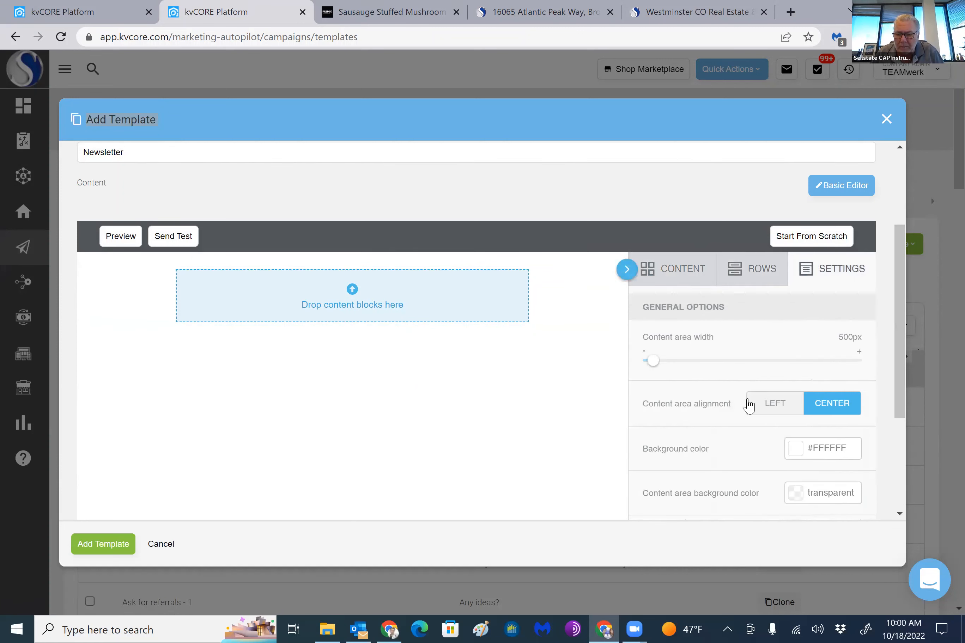
pyautogui.click(670, 273)
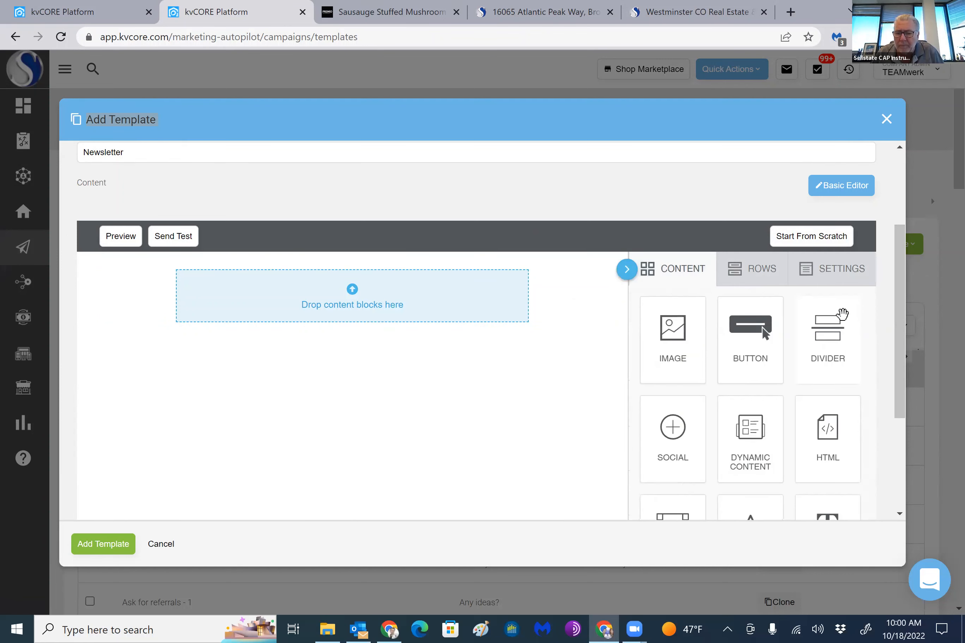
pyautogui.moveTo(672, 343); pyautogui.dragTo(483, 324)
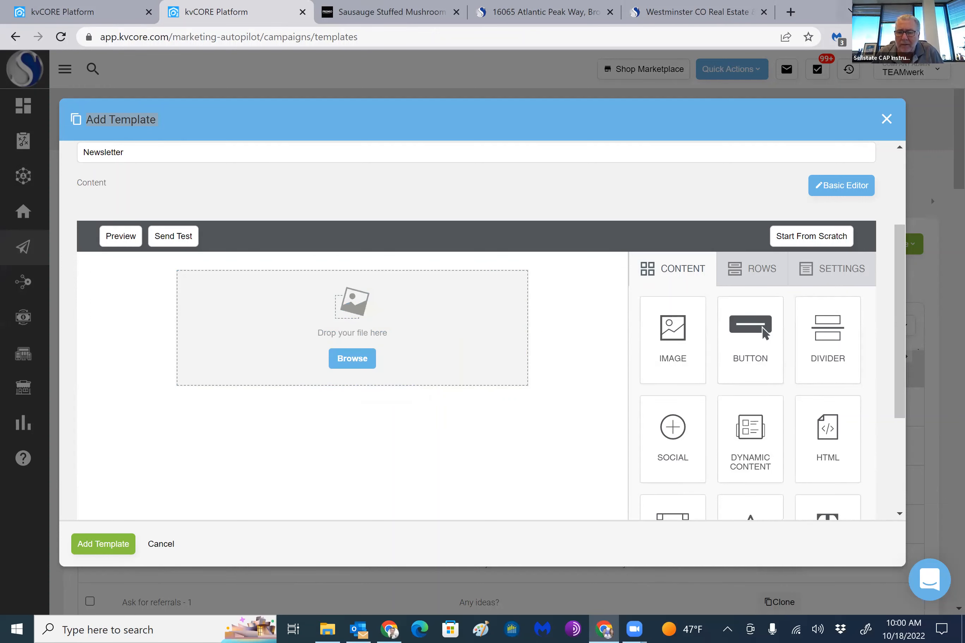
# Reduce the browser window so the desktop shows beside it, and add an image block to the template's first row
pyautogui.click(916, 10)
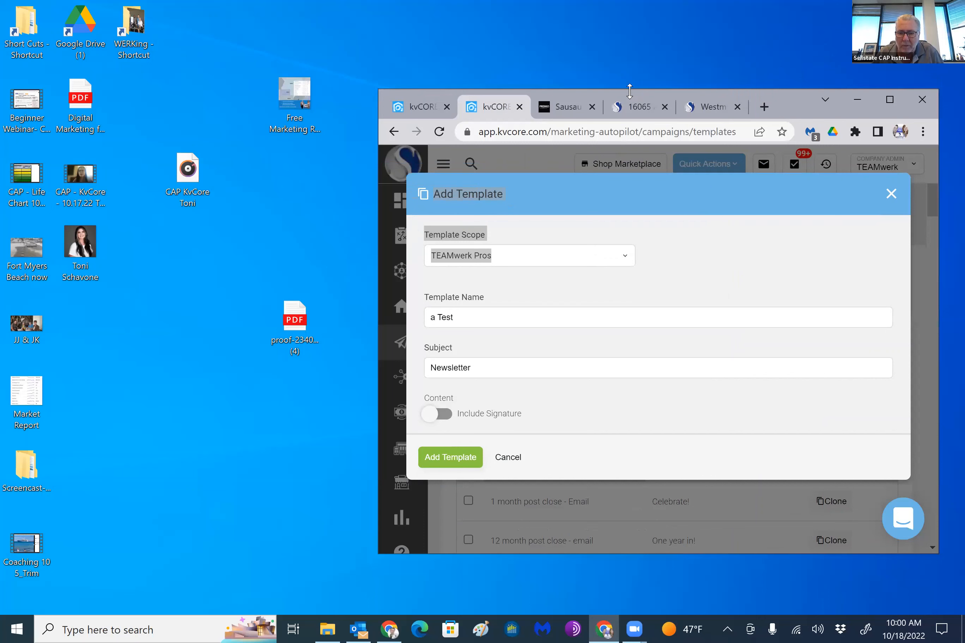
pyautogui.moveTo(629, 90); pyautogui.dragTo(630, 0)
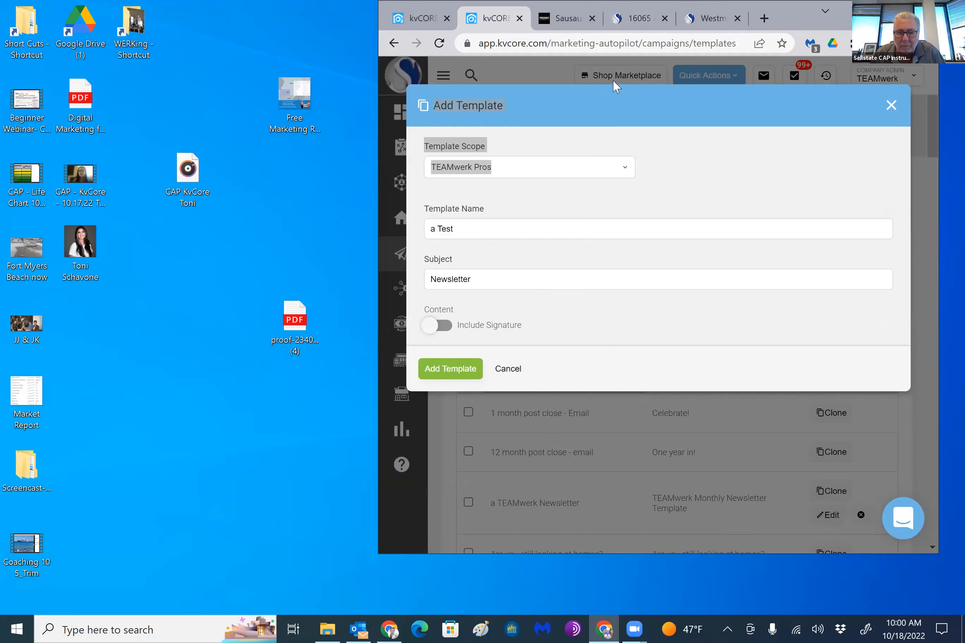
pyautogui.moveTo(607, 100); pyautogui.dragTo(590, 113)
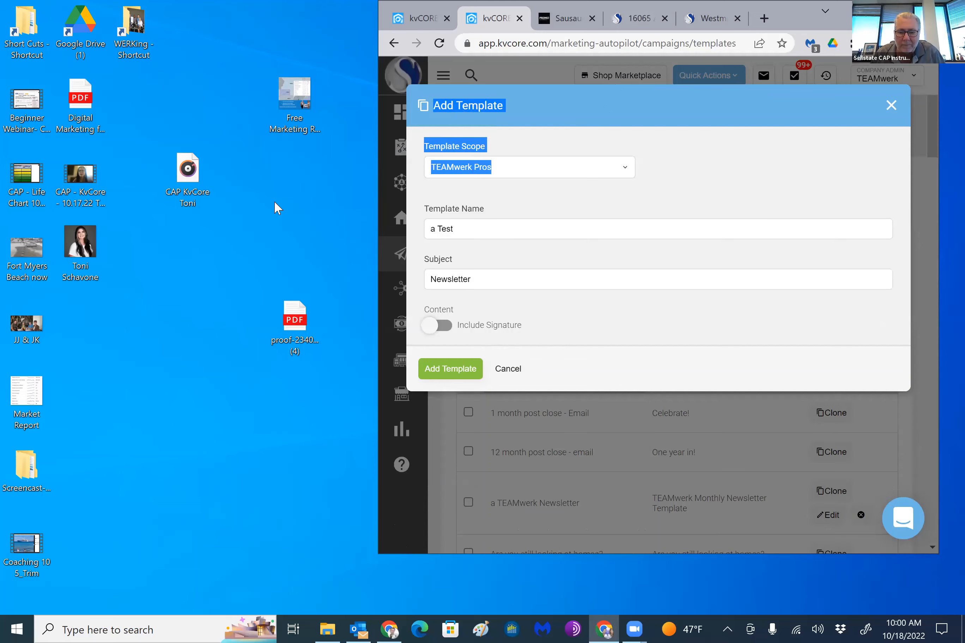
pyautogui.scroll(-3, 672, 397)
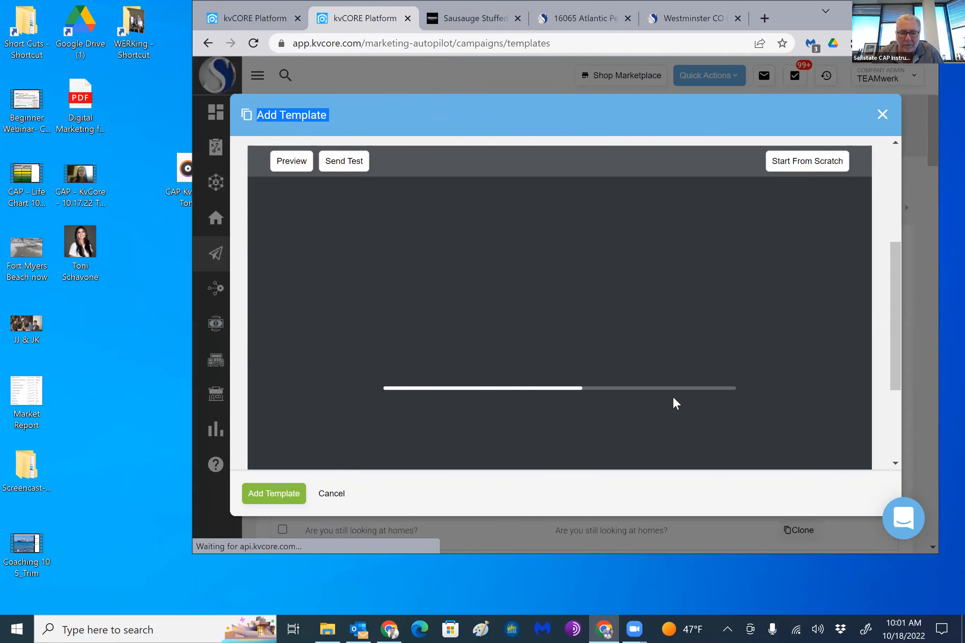
pyautogui.scroll(-2, 620, 381)
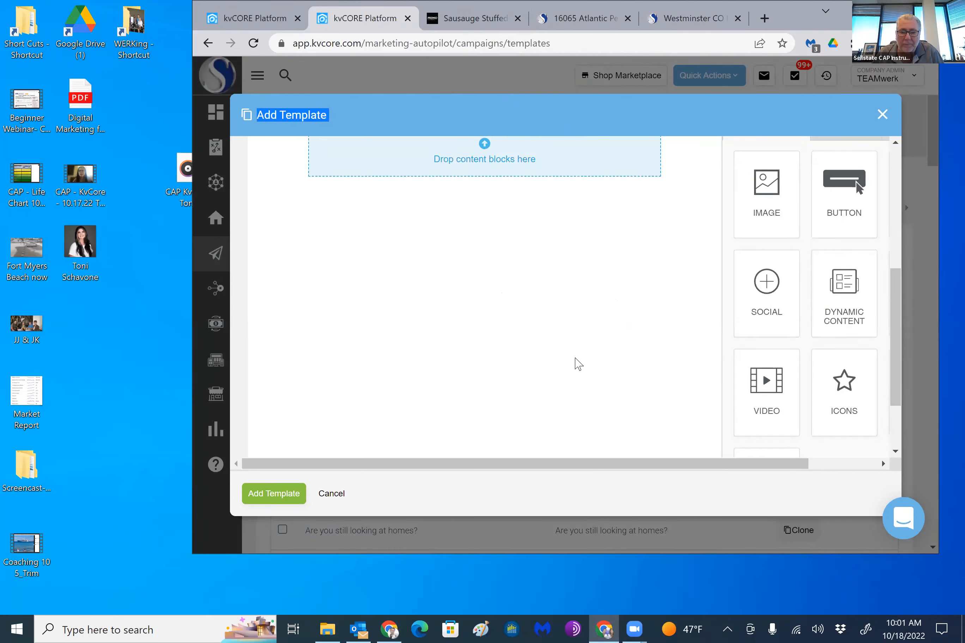
pyautogui.scroll(2, 575, 358)
pyautogui.moveTo(767, 345); pyautogui.dragTo(471, 295)
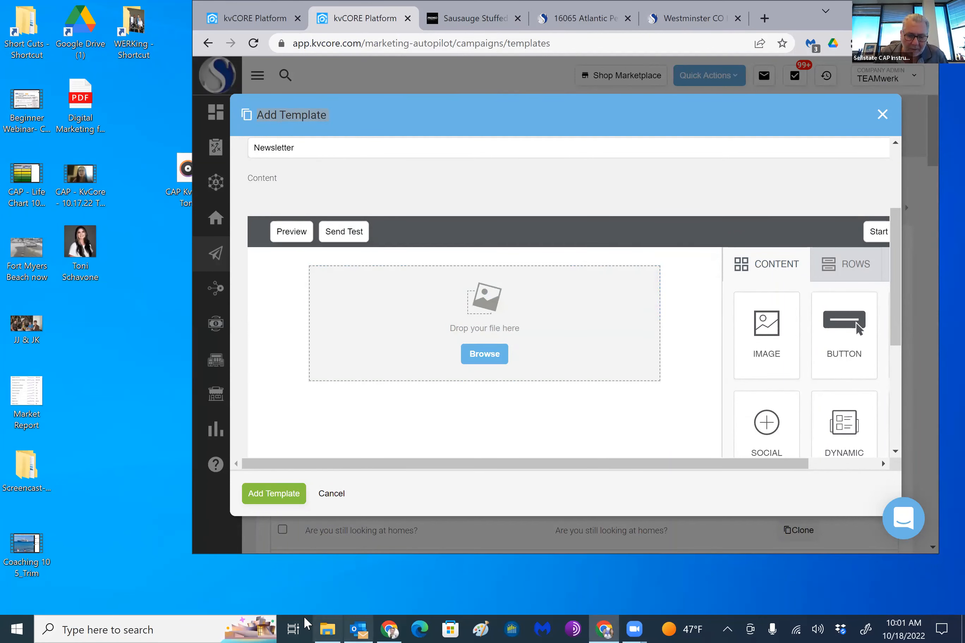
# Insert the "The WERKing News trans" image from the Banner & Header folder into the image block, and maximize the browser window again
pyautogui.click(326, 629)
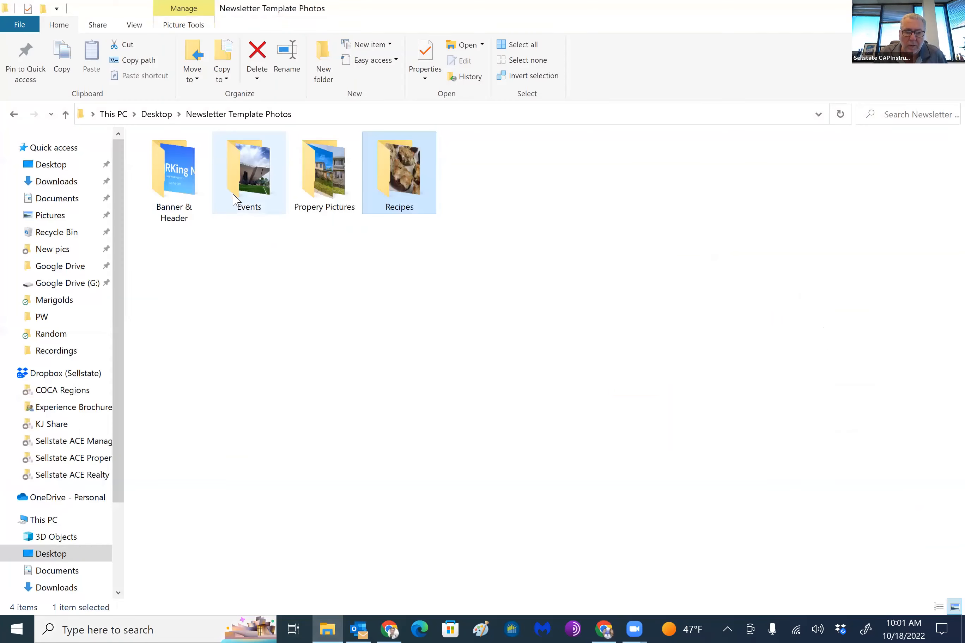
pyautogui.doubleClick(171, 174)
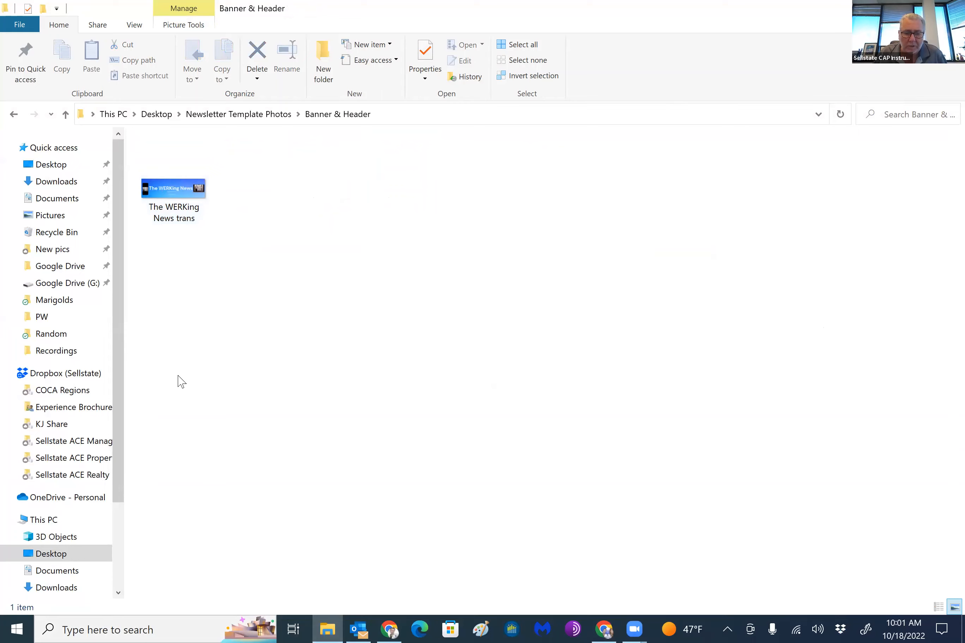
pyautogui.press('super+Down')
pyautogui.moveTo(218, 415); pyautogui.dragTo(605, 340)
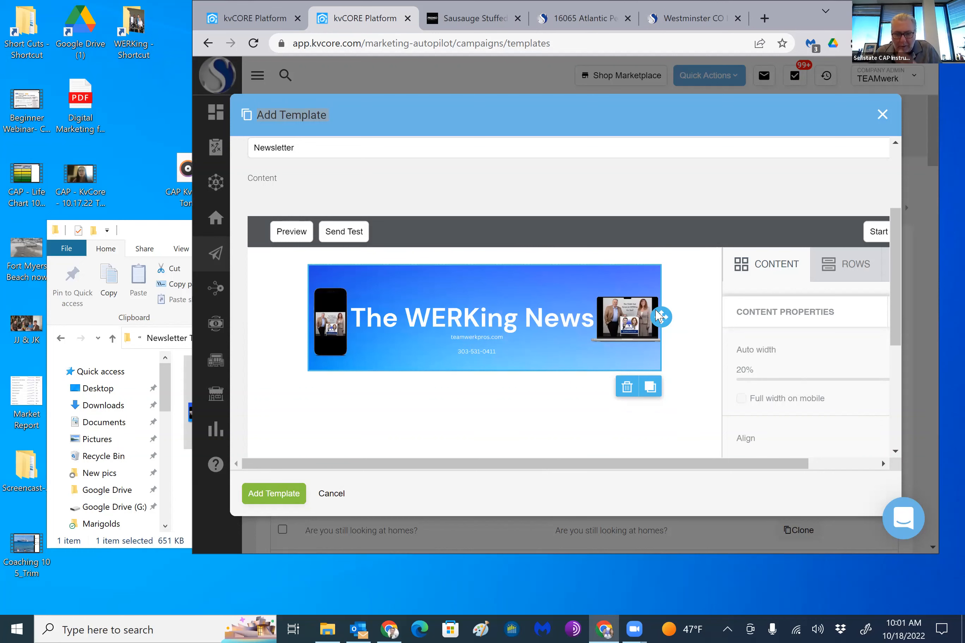
pyautogui.press('super+Up')
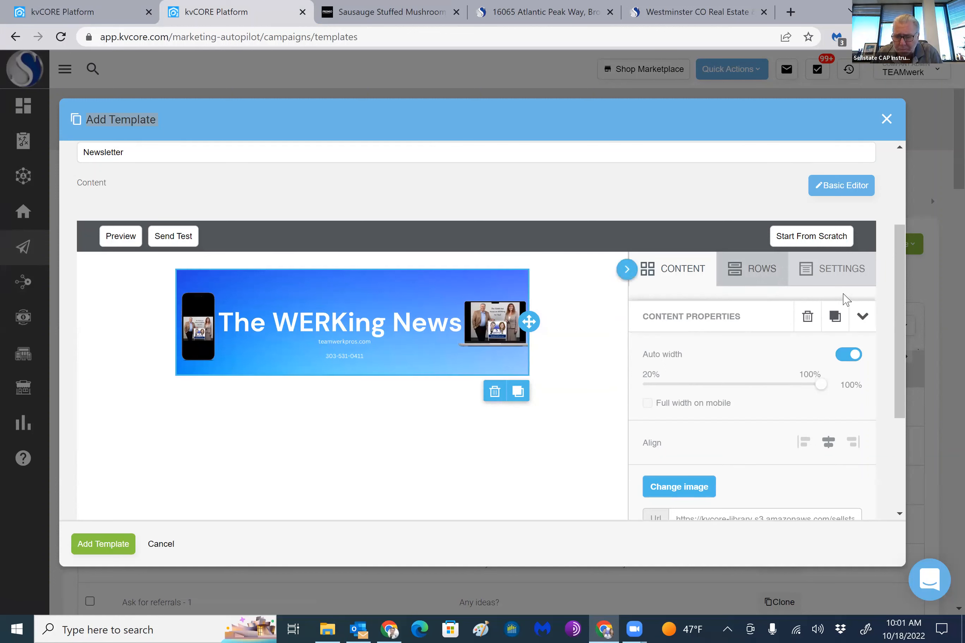
# Set the template's content area width to 660px
pyautogui.click(841, 274)
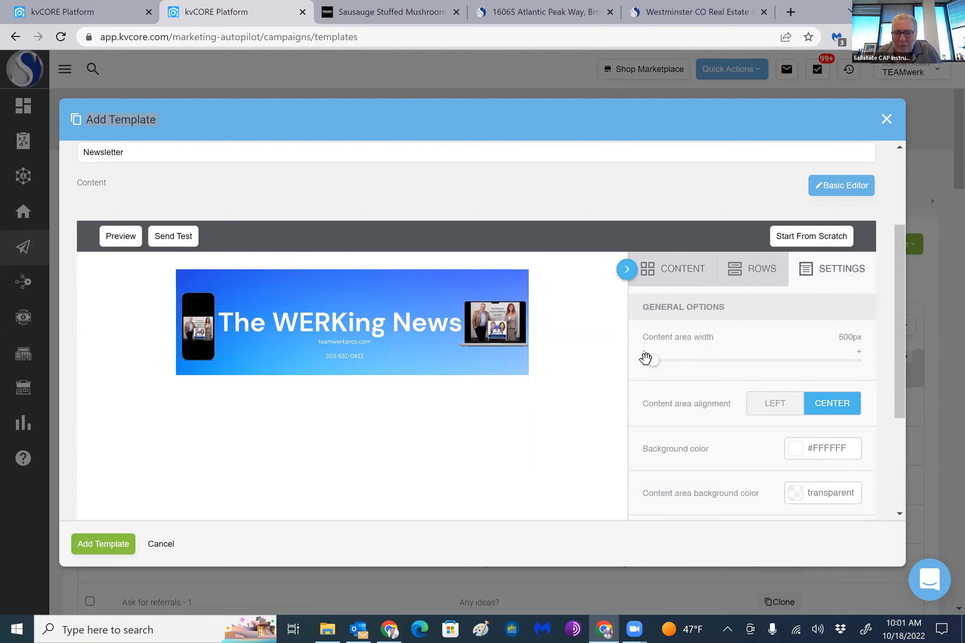
pyautogui.moveTo(651, 361); pyautogui.dragTo(876, 383)
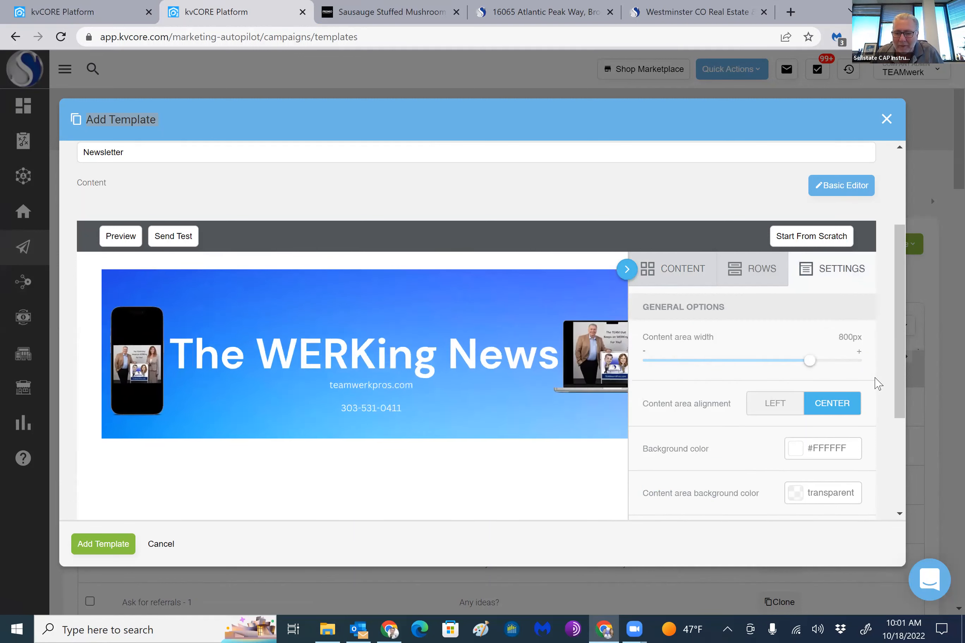
pyautogui.moveTo(785, 361); pyautogui.dragTo(736, 364)
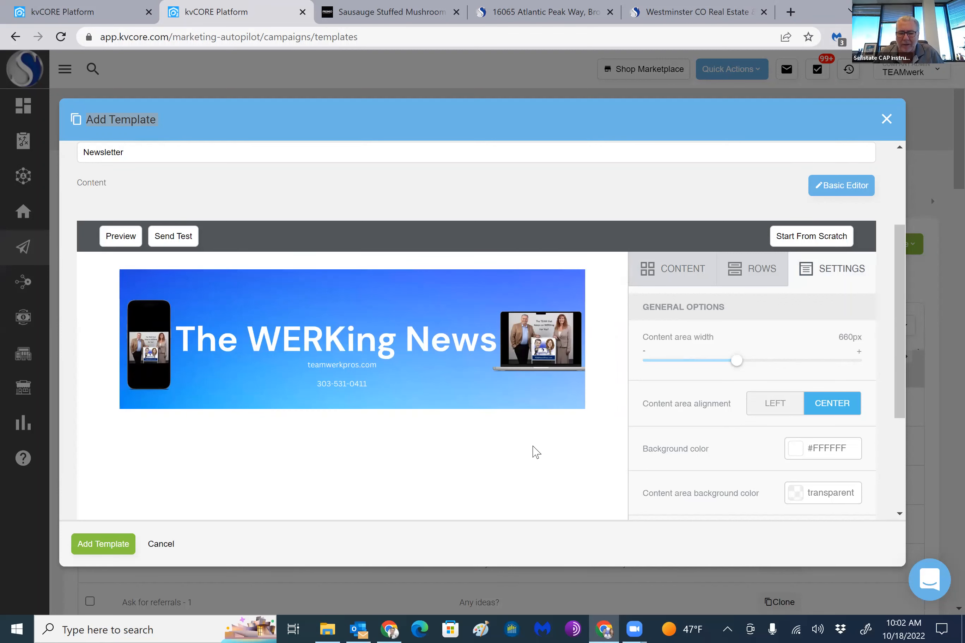
# Add a single-column row below the banner and place an image block in it
pyautogui.scroll(-2, 536, 451)
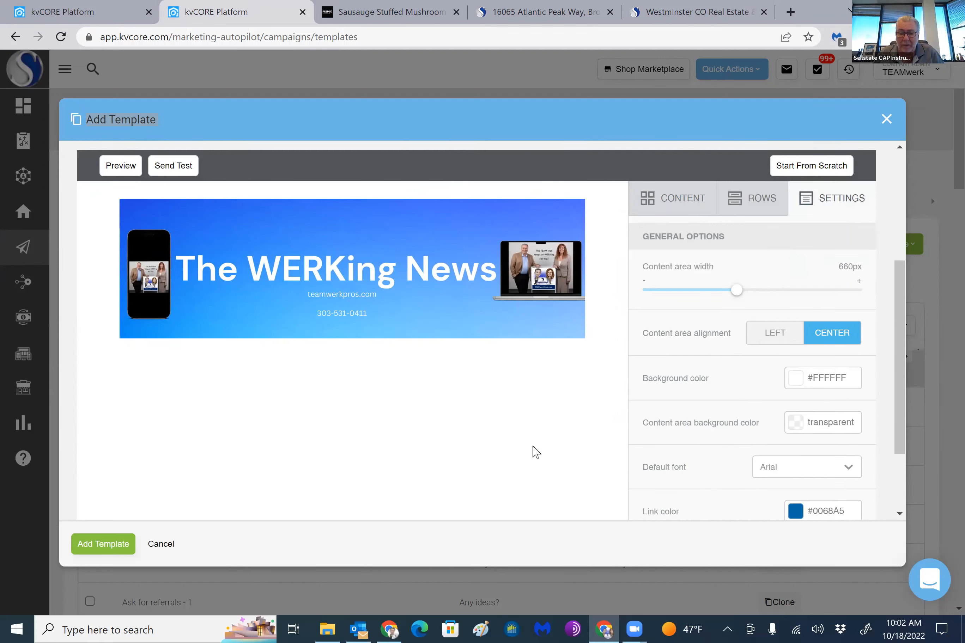
pyautogui.click(753, 202)
pyautogui.scroll(-4, 777, 308)
pyautogui.scroll(-5, 768, 317)
pyautogui.scroll(8, 773, 375)
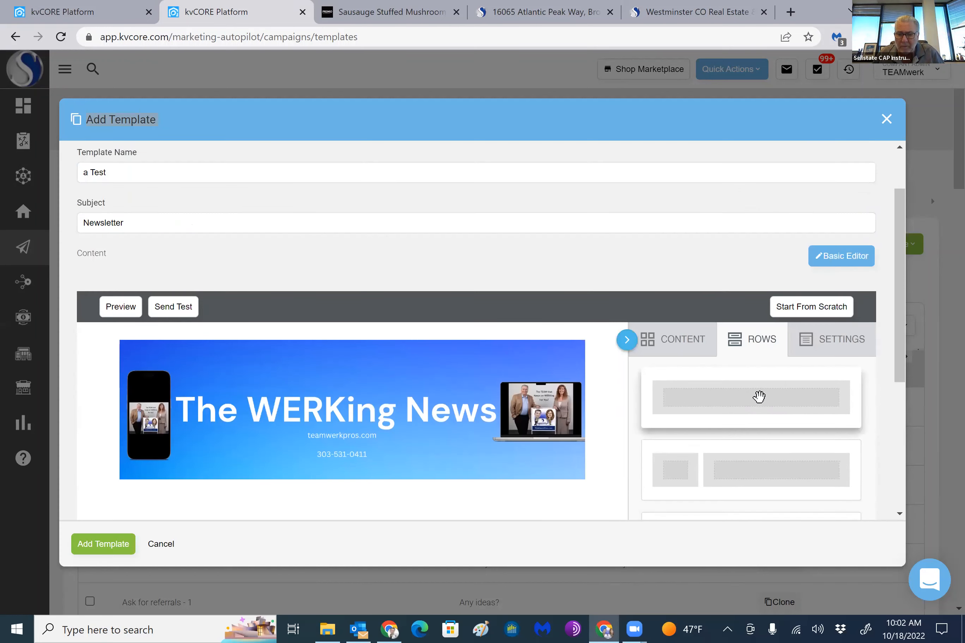
pyautogui.moveTo(759, 396); pyautogui.dragTo(282, 472)
pyautogui.scroll(-3, 619, 458)
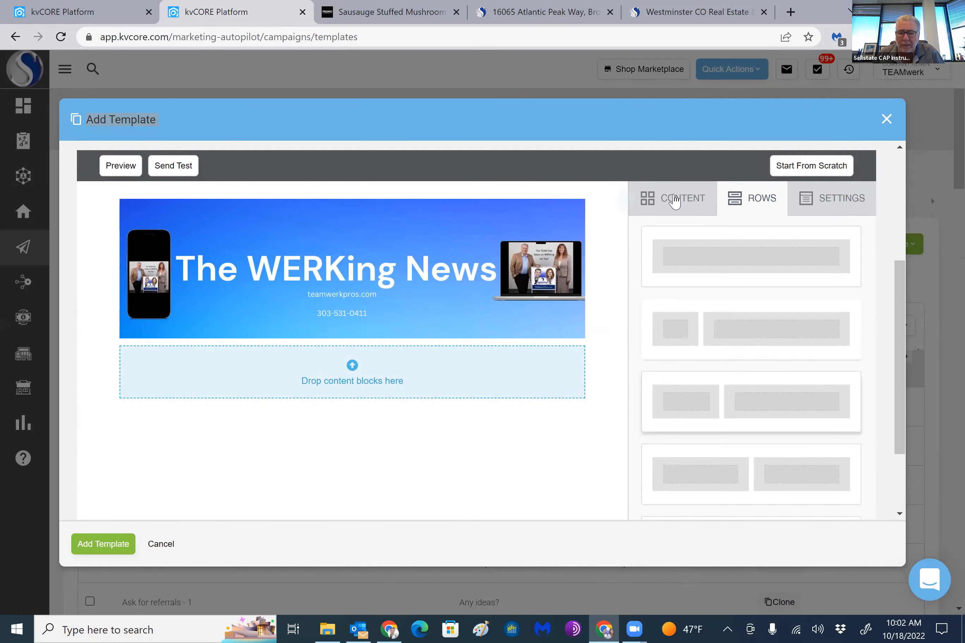
pyautogui.click(674, 200)
pyautogui.moveTo(673, 266)
pyautogui.mouseDown()
pyautogui.moveTo(388, 322)
pyautogui.moveTo(314, 368)
pyautogui.moveTo(352, 378)
pyautogui.mouseUp()
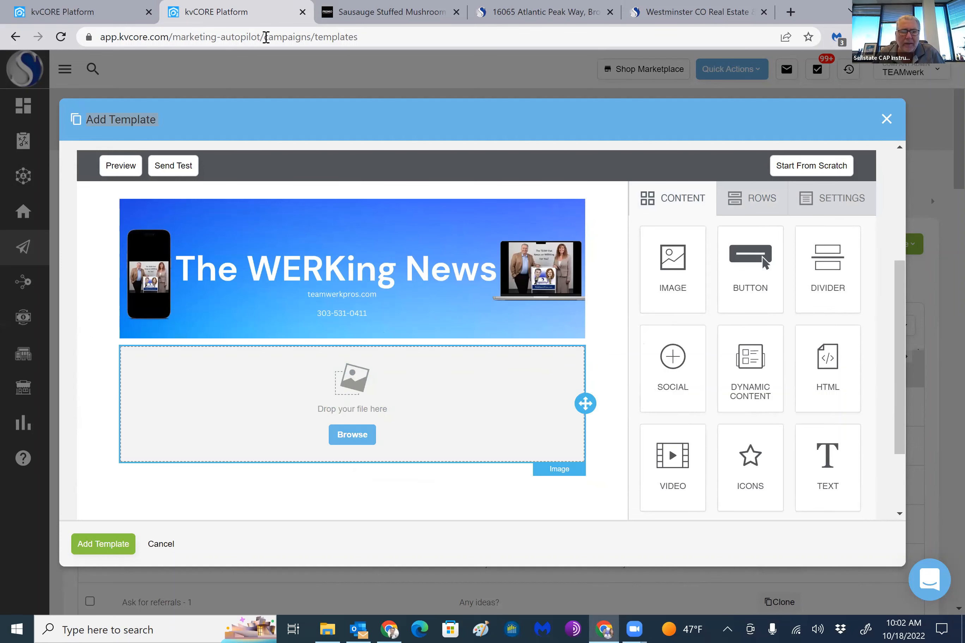
# Check the section order in the previously sent newsletter email, and return to the new template
pyautogui.click(52, 13)
pyautogui.scroll(-5, 485, 413)
pyautogui.scroll(-5, 484, 413)
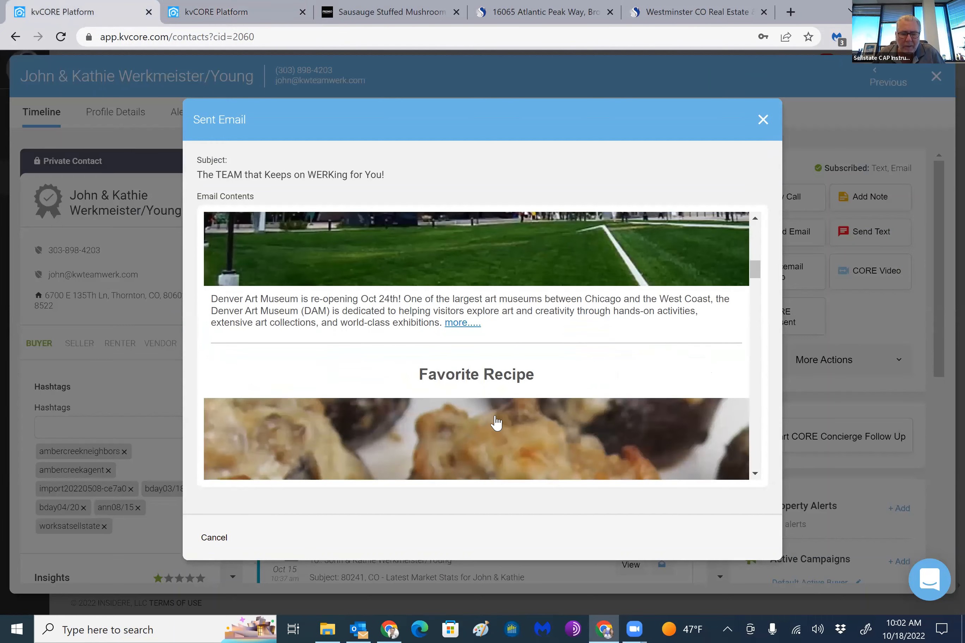
pyautogui.scroll(10, 494, 412)
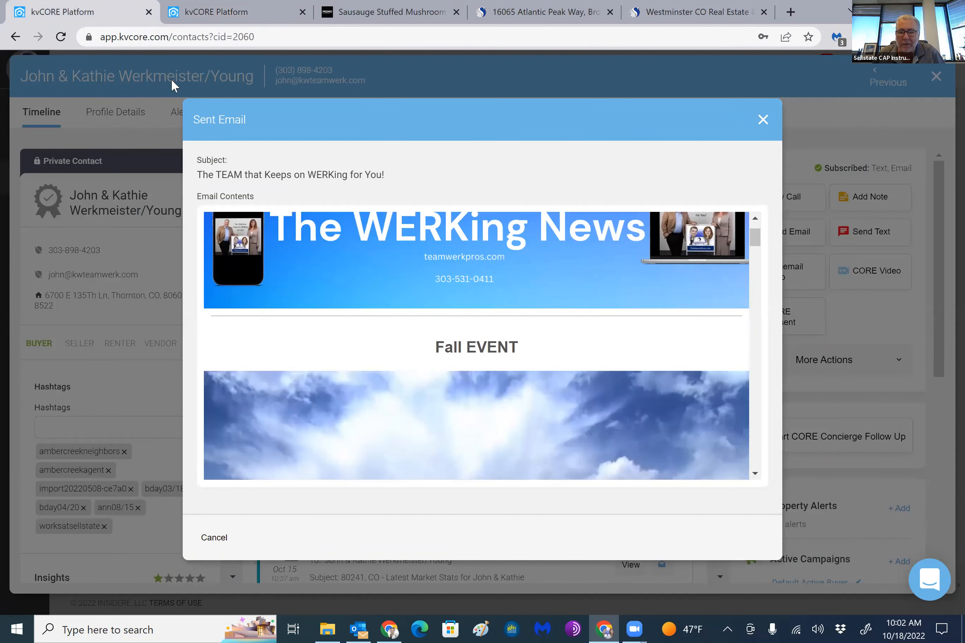
pyautogui.hotkey('ctrl', 'Tab')
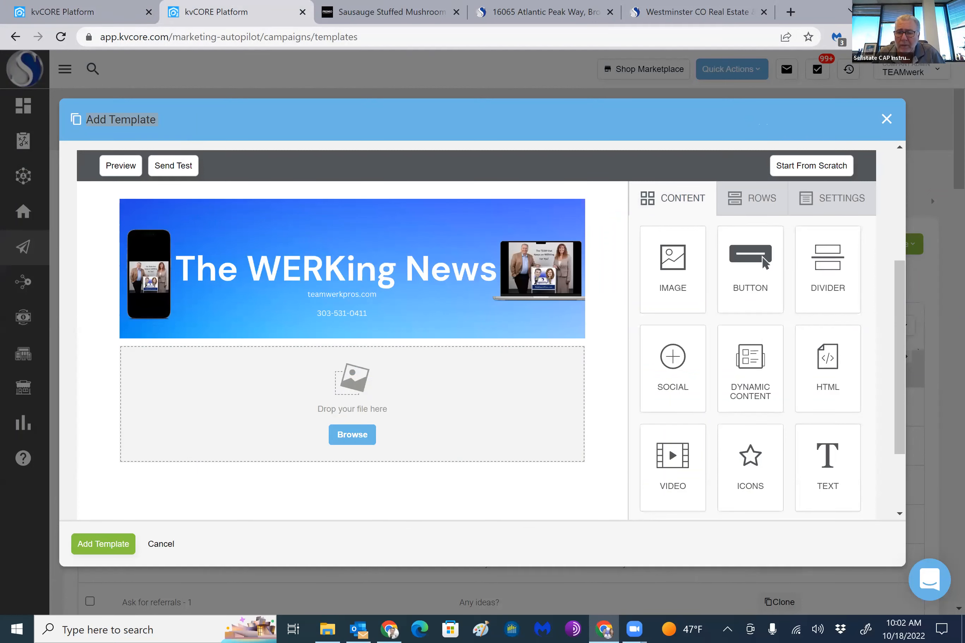
# Switch to File Explorer, open the Events folder in Newsletter Template Photos, and select the 512px-Denver_Art_Museum image
pyautogui.click(883, 11)
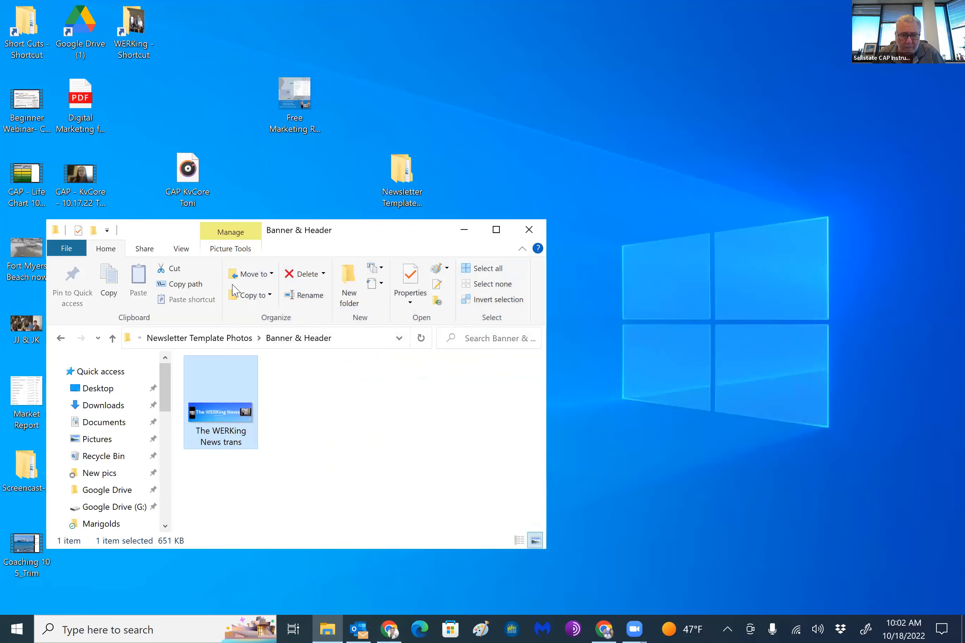
pyautogui.click(112, 339)
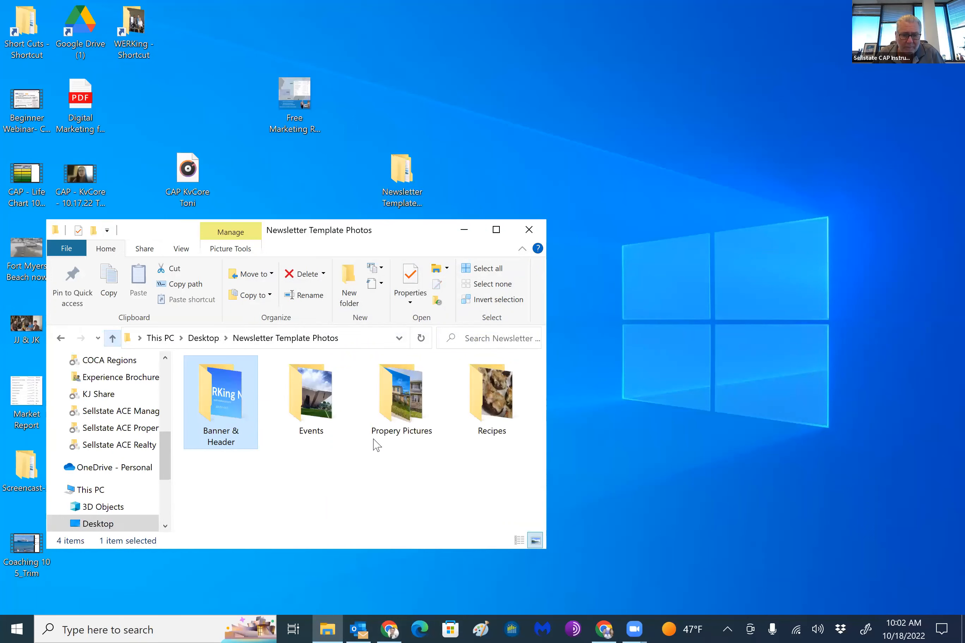
pyautogui.doubleClick(311, 395)
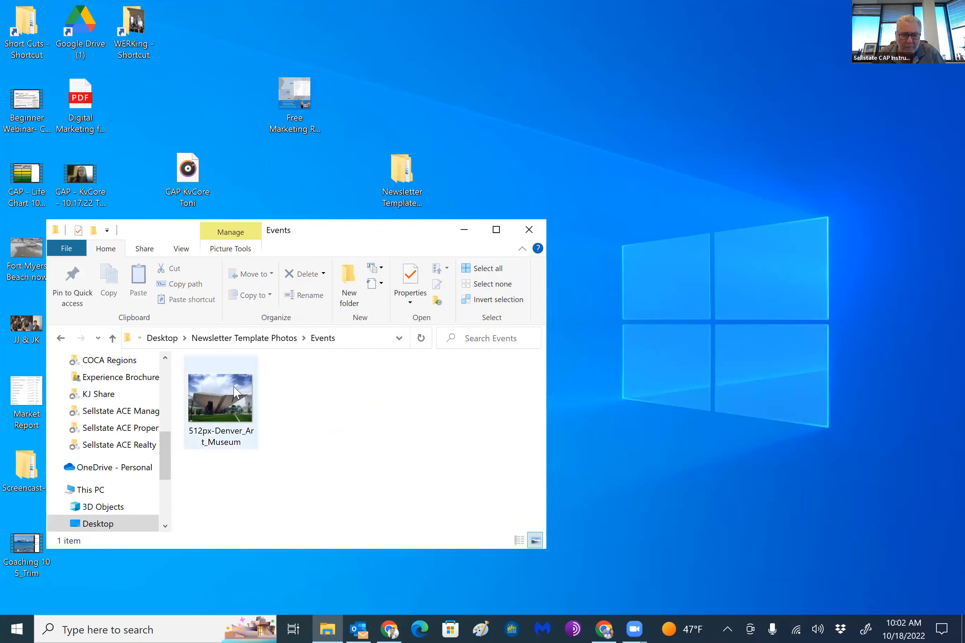
pyautogui.click(221, 396)
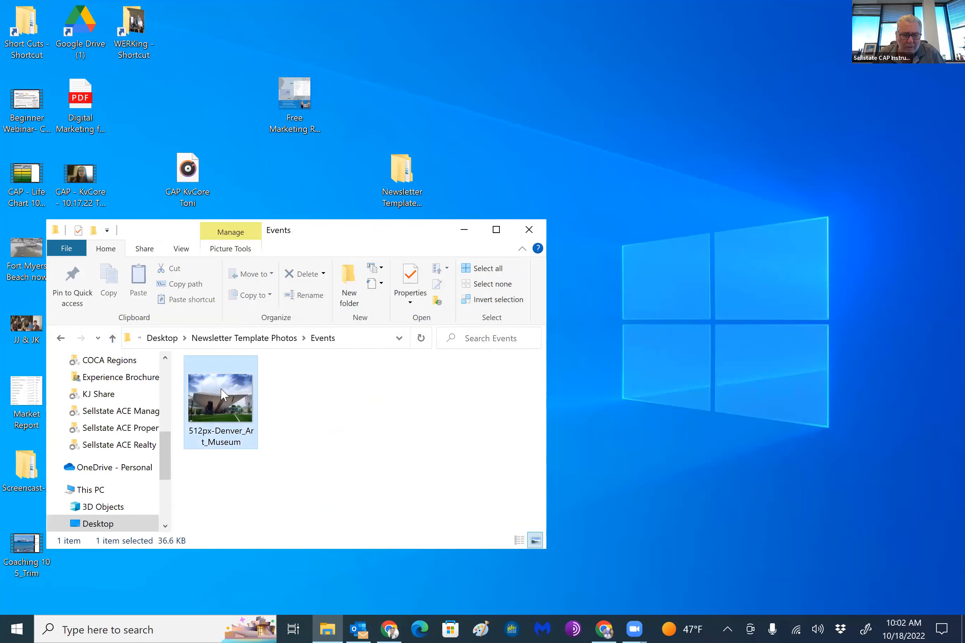
# Copy the museum image and try to paste it into the empty image block below the banner
pyautogui.rightClick(223, 395)
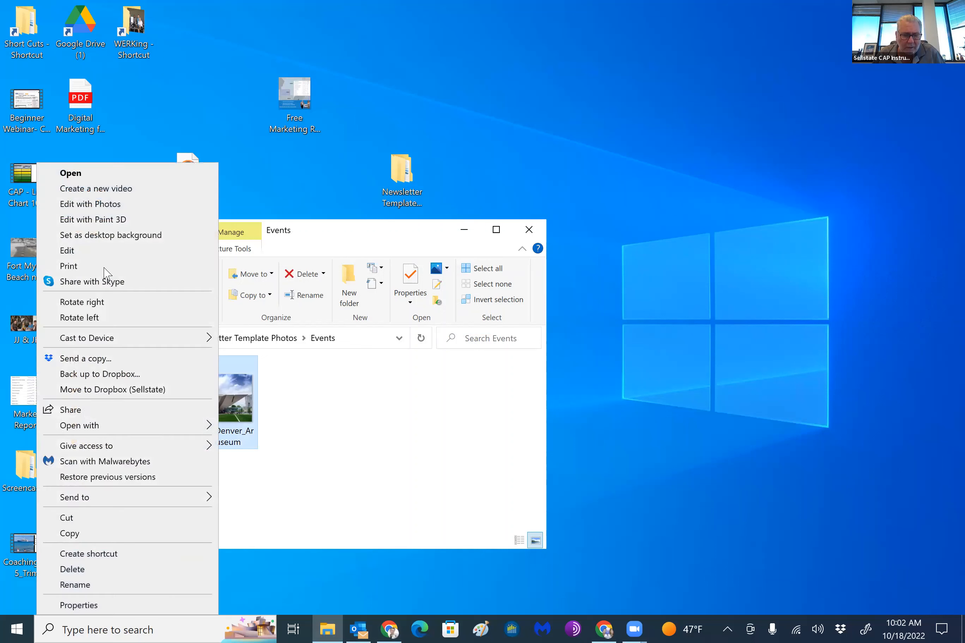
pyautogui.click(93, 534)
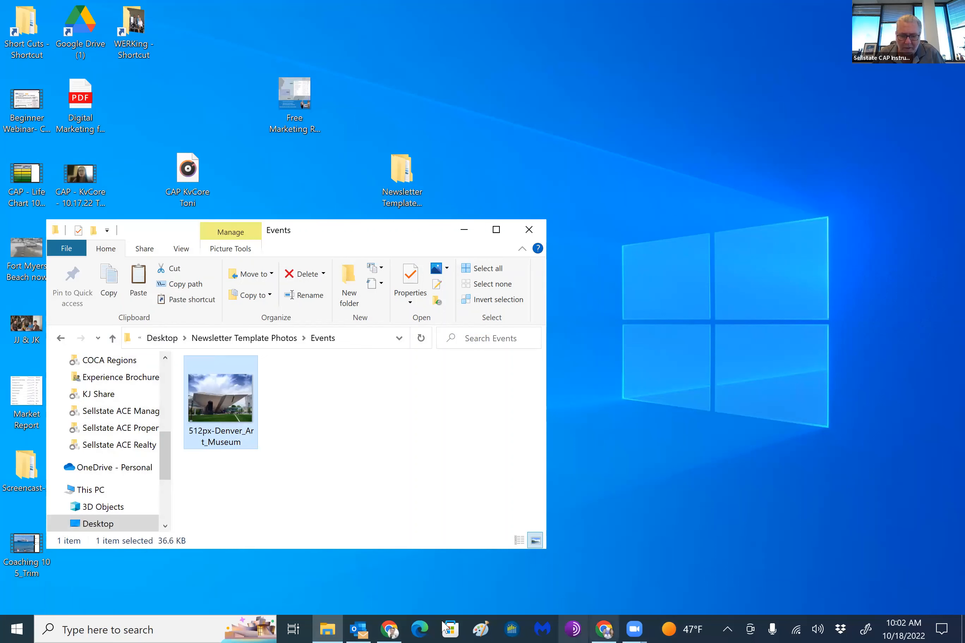
pyautogui.click(393, 629)
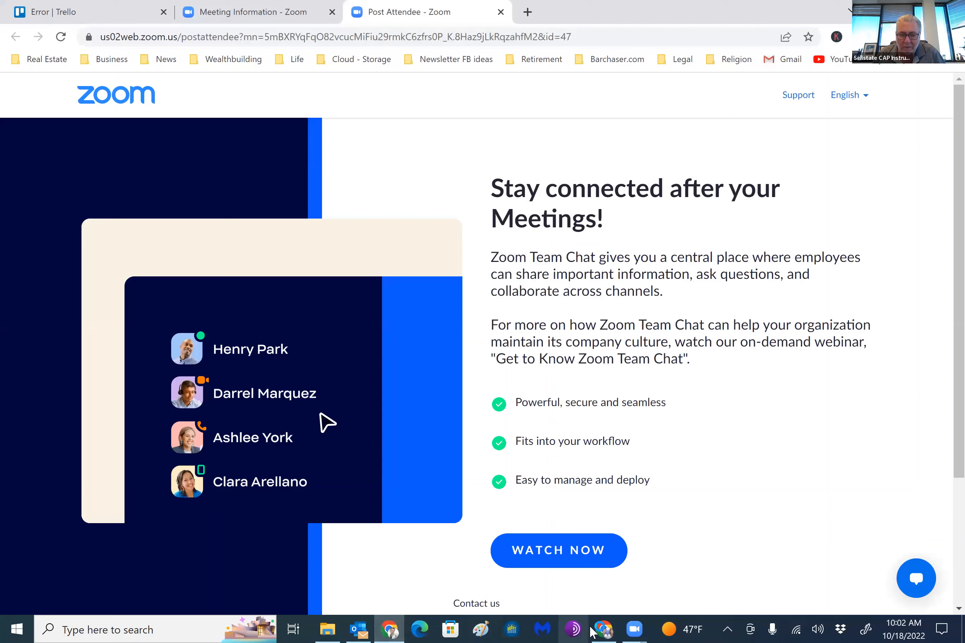
pyautogui.click(592, 631)
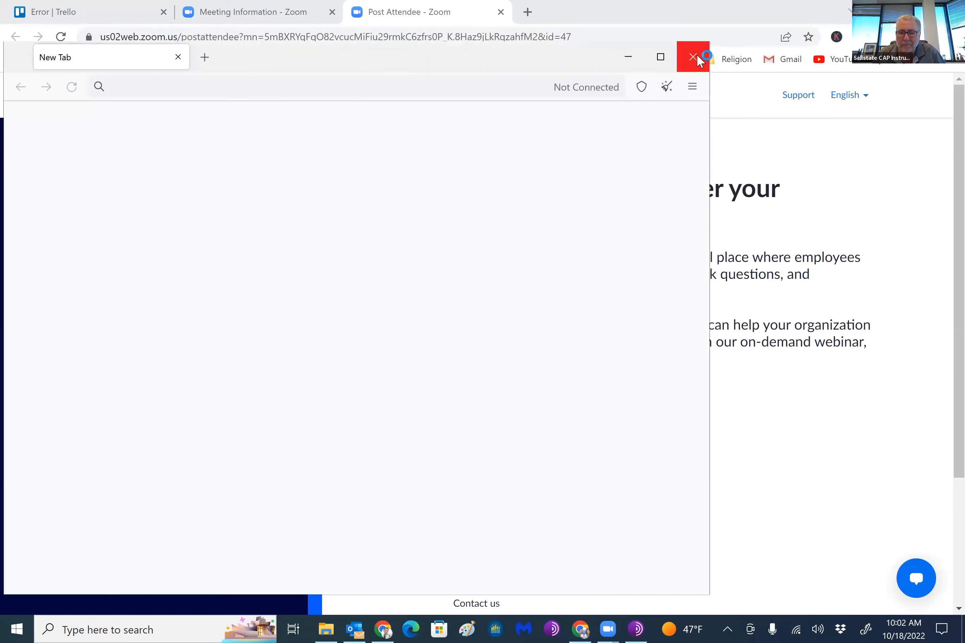
pyautogui.click(697, 58)
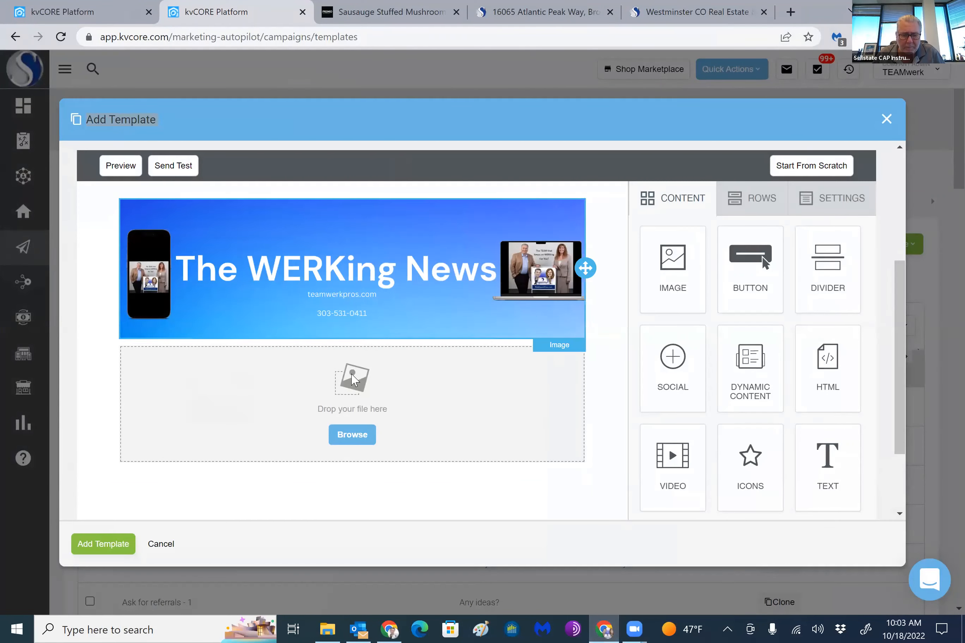
pyautogui.rightClick(351, 379)
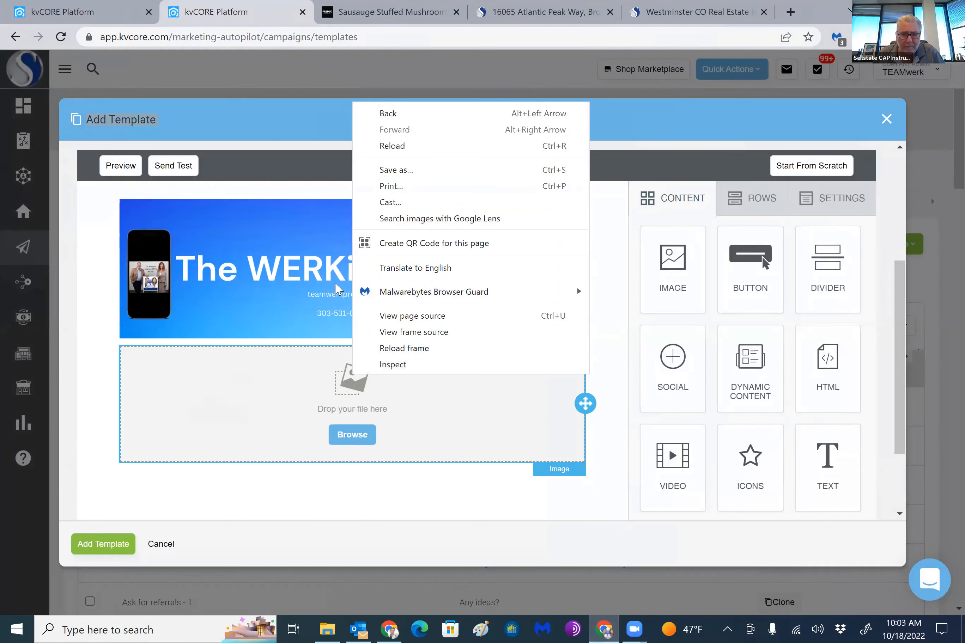
pyautogui.click(297, 351)
# Insert the 512px-Denver_Art_Museum image from the Events folder into the empty image block below the banner, and maximize the browser window again
pyautogui.scroll(-2, 299, 352)
pyautogui.scroll(1, 315, 341)
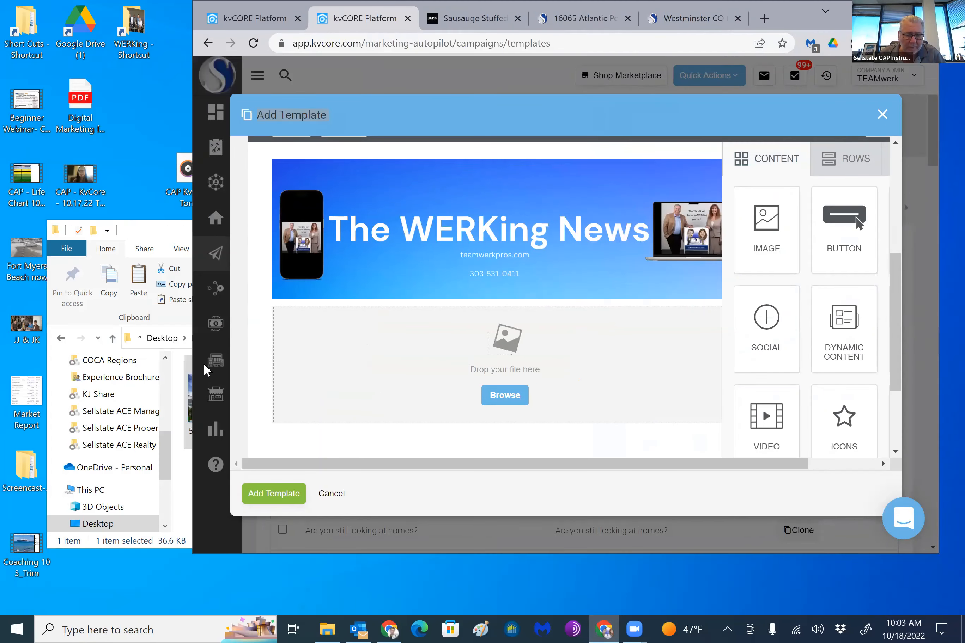
pyautogui.click(189, 368)
pyautogui.moveTo(221, 401); pyautogui.dragTo(597, 390)
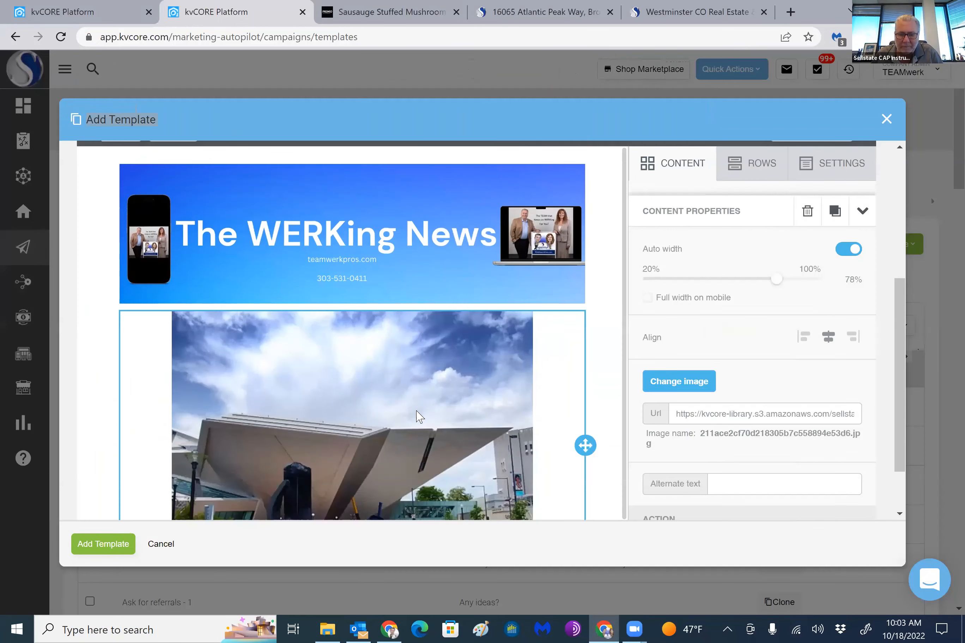
pyautogui.scroll(-3, 416, 410)
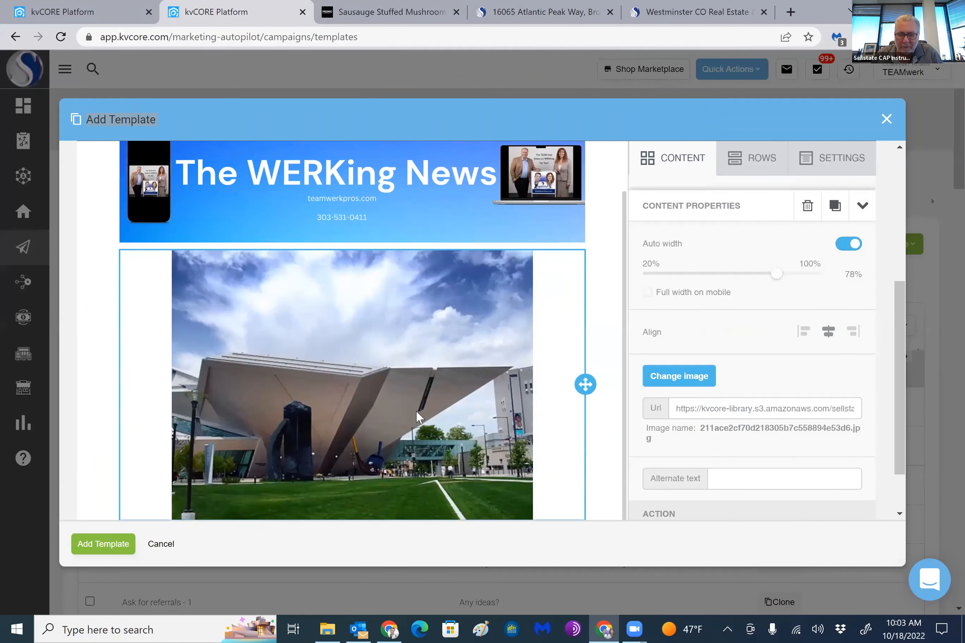
pyautogui.scroll(1, 415, 408)
pyautogui.scroll(1, 832, 361)
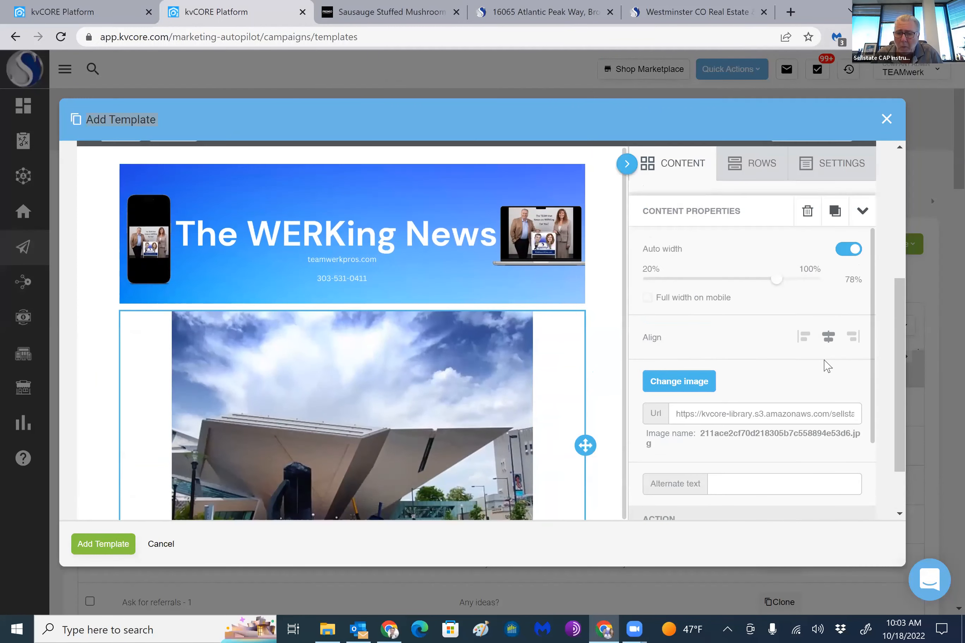
# Turn off auto width for the museum image, set its width to 45%, and add a single-column row below it
pyautogui.click(847, 249)
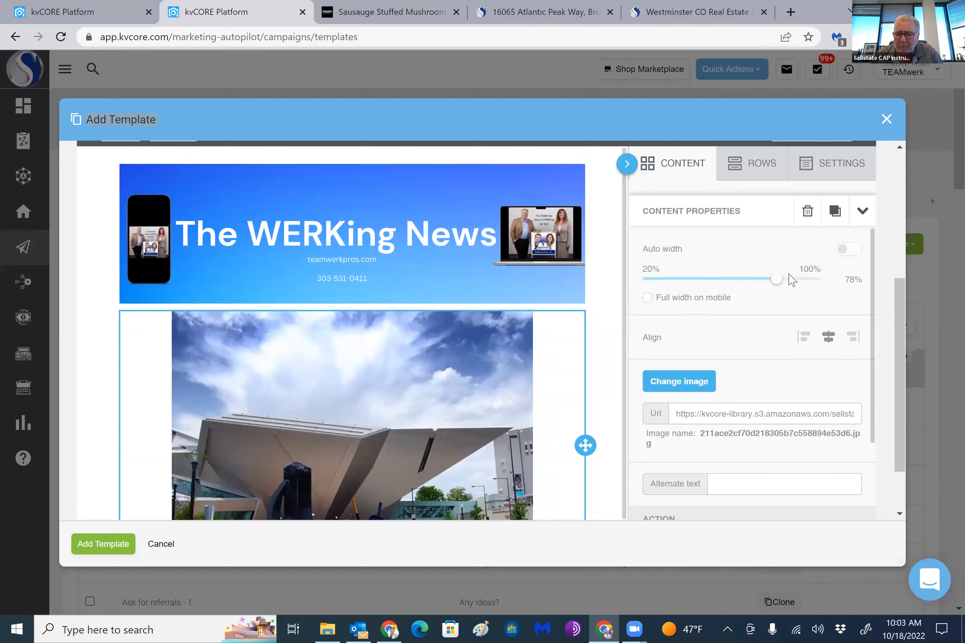
pyautogui.moveTo(776, 278); pyautogui.dragTo(680, 279)
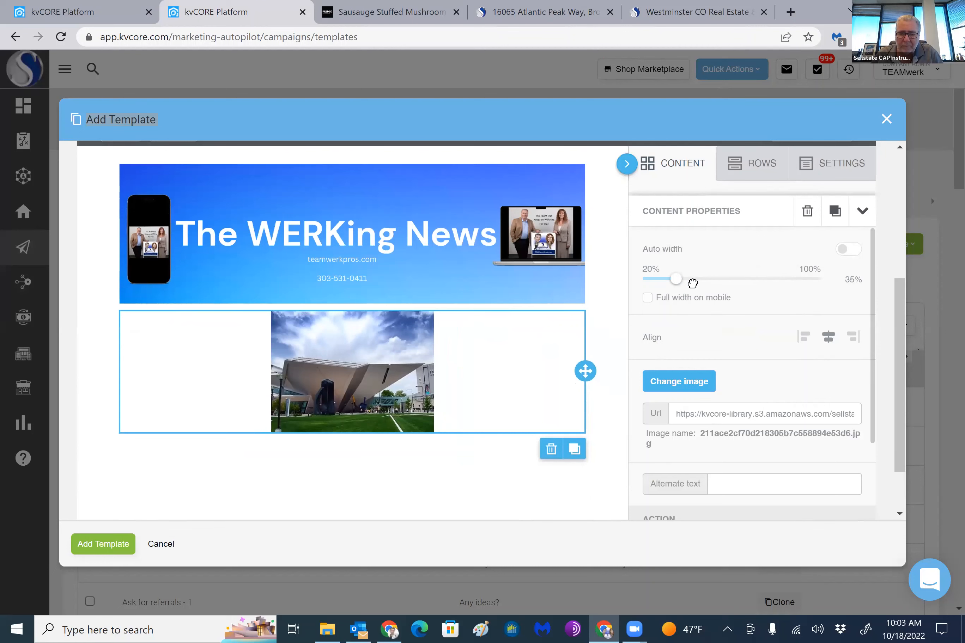
pyautogui.moveTo(690, 283); pyautogui.dragTo(704, 287)
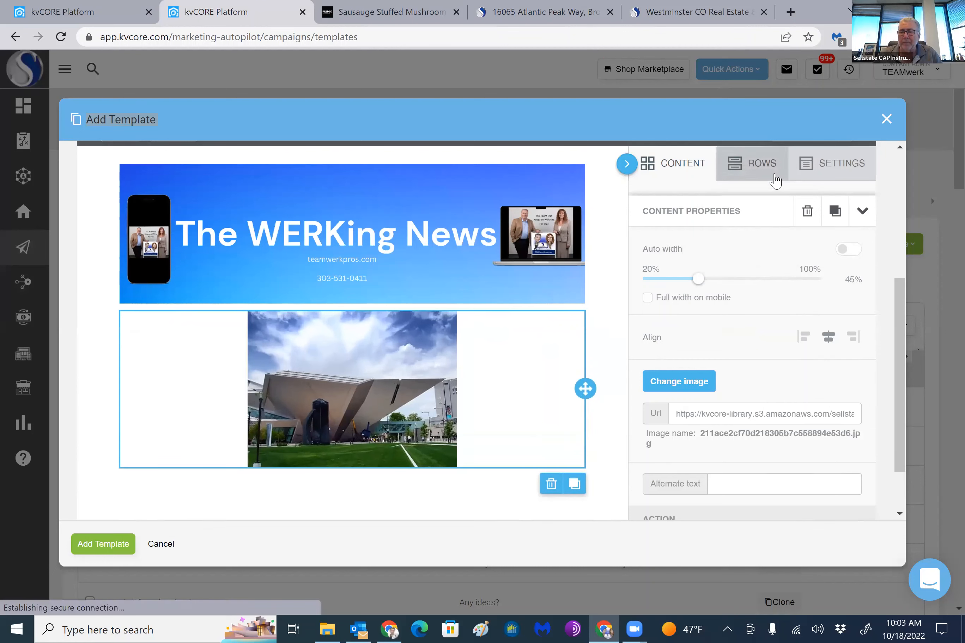
pyautogui.click(758, 168)
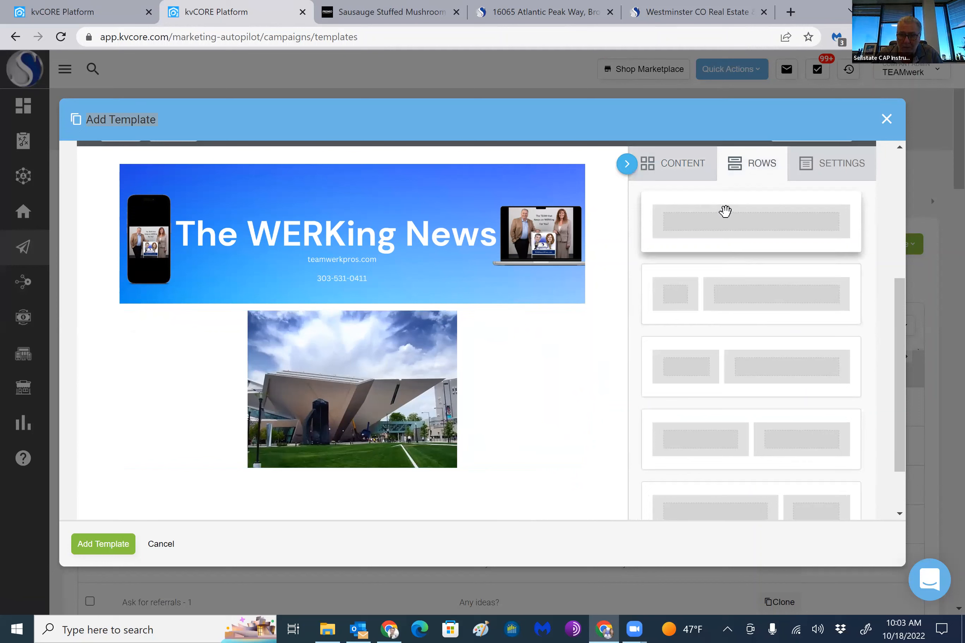
pyautogui.moveTo(725, 212); pyautogui.dragTo(312, 469)
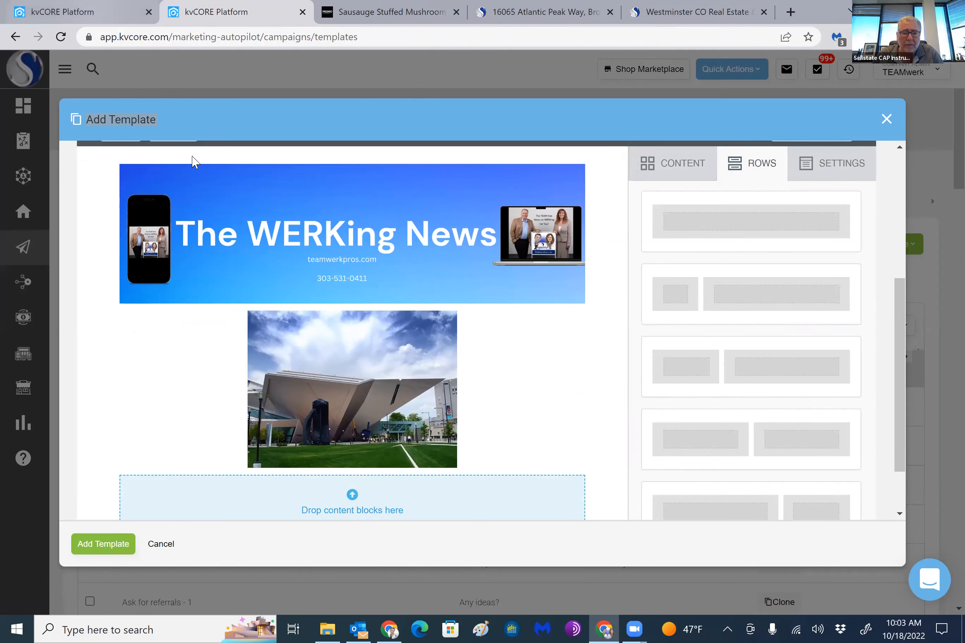
# Copy the Denver Art Museum paragraph from the previously sent newsletter email, and return to the new template
pyautogui.click(102, 12)
pyautogui.scroll(-10, 397, 396)
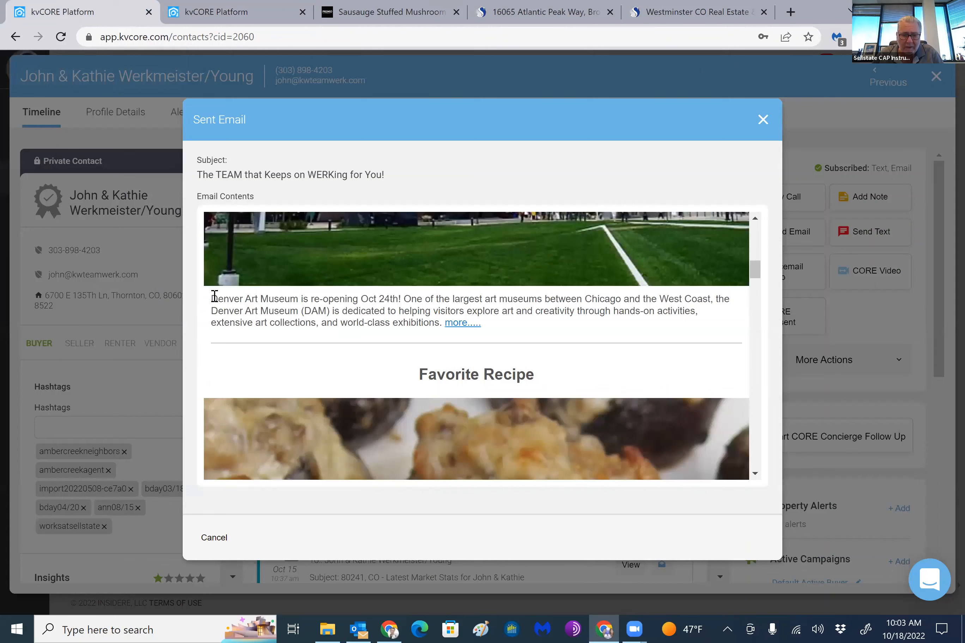
pyautogui.tripleClick(397, 321)
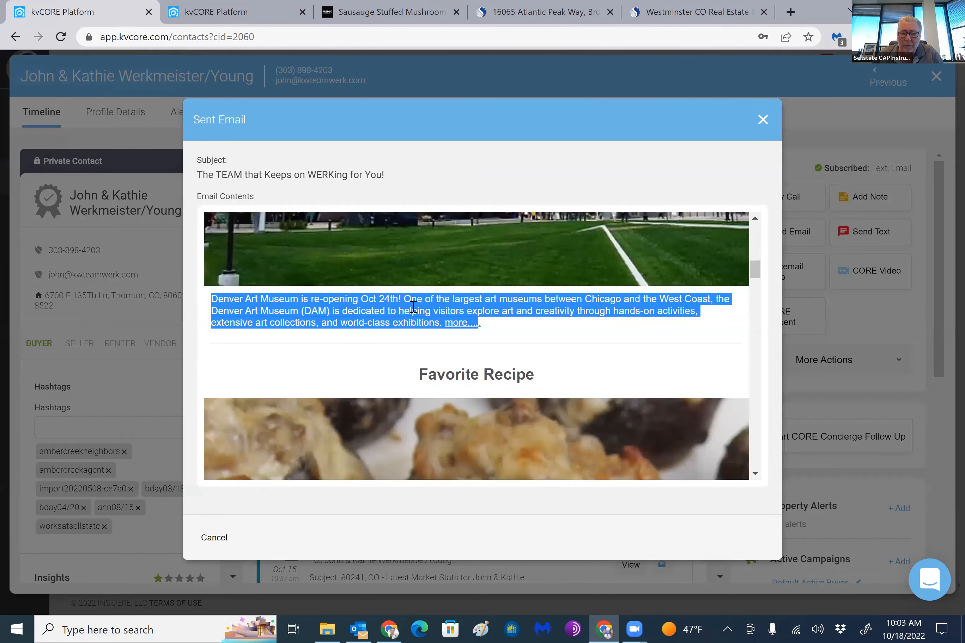
pyautogui.rightClick(404, 312)
pyautogui.click(429, 324)
pyautogui.hotkey('ctrl', 'Tab')
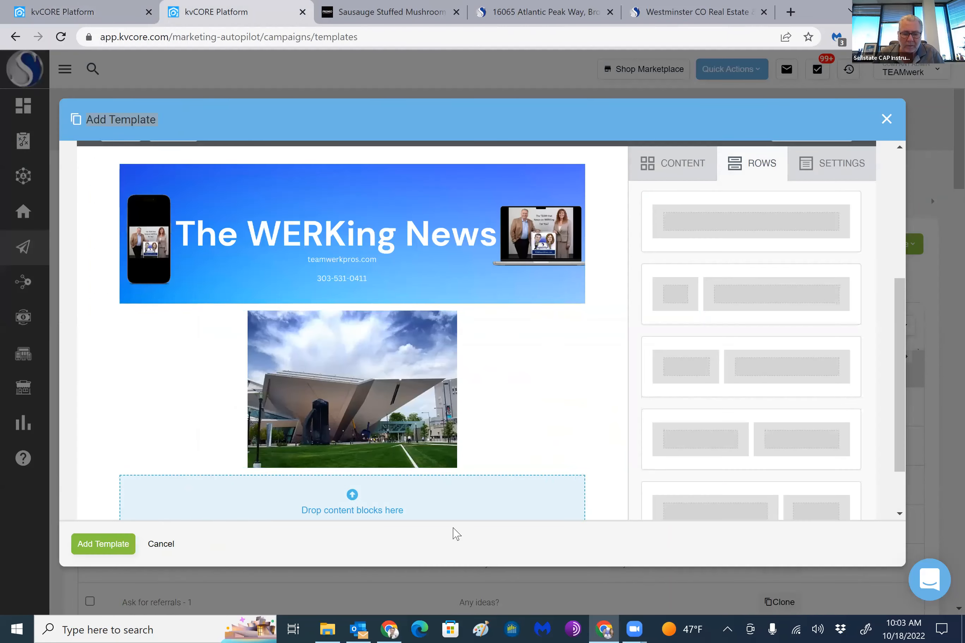
# Place a text block in the empty row below the museum image
pyautogui.scroll(-2, 478, 490)
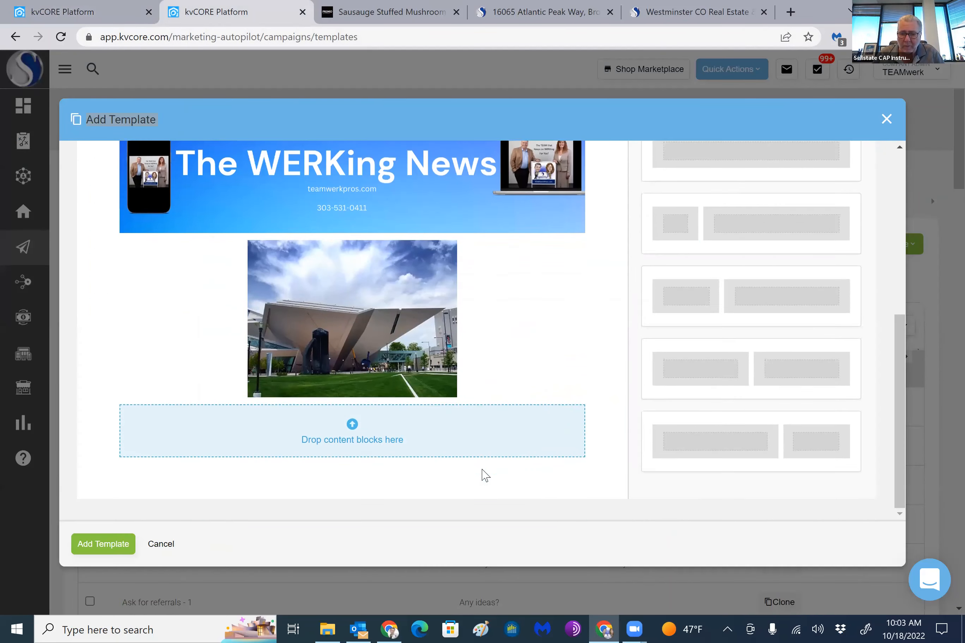
pyautogui.scroll(5, 745, 209)
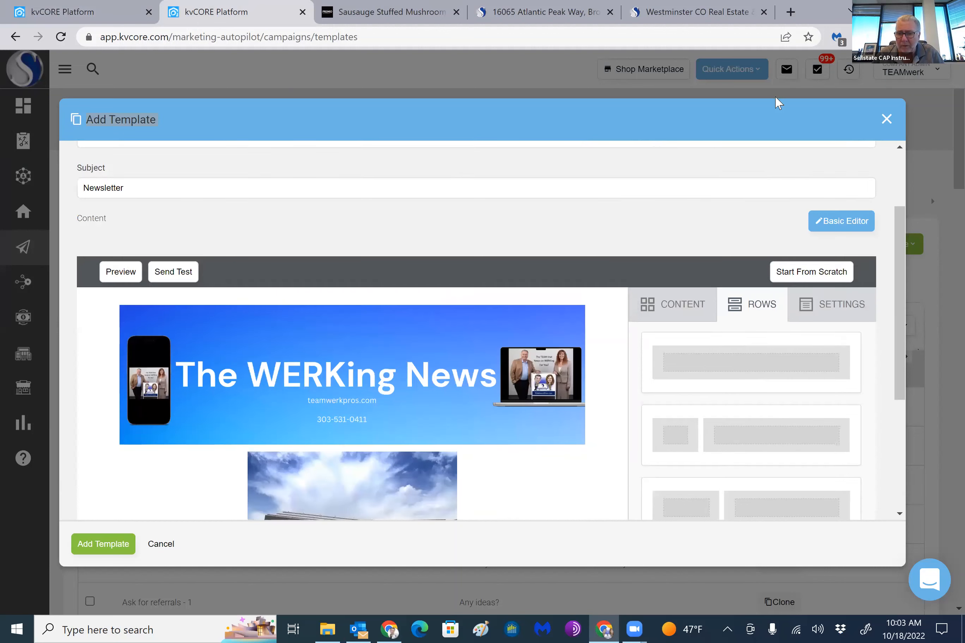
pyautogui.moveTo(670, 109); pyautogui.dragTo(632, 100)
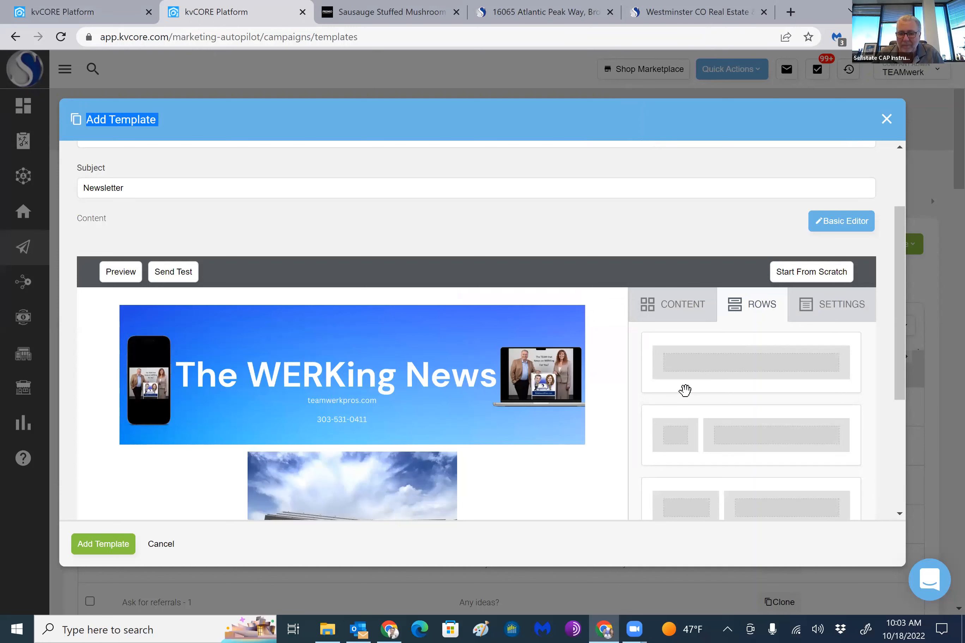
pyautogui.click(818, 315)
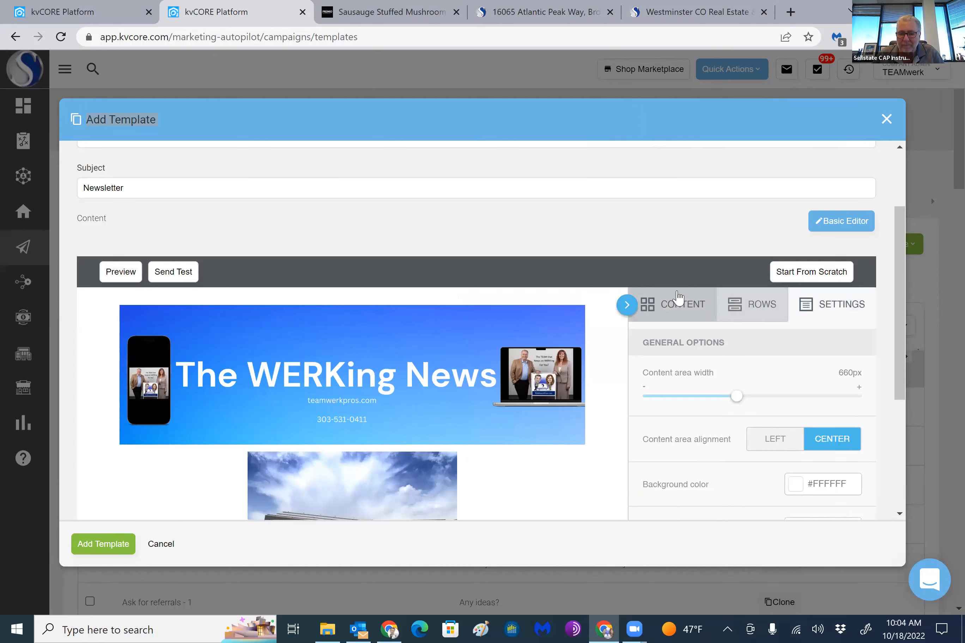
pyautogui.click(677, 309)
pyautogui.scroll(-5, 599, 396)
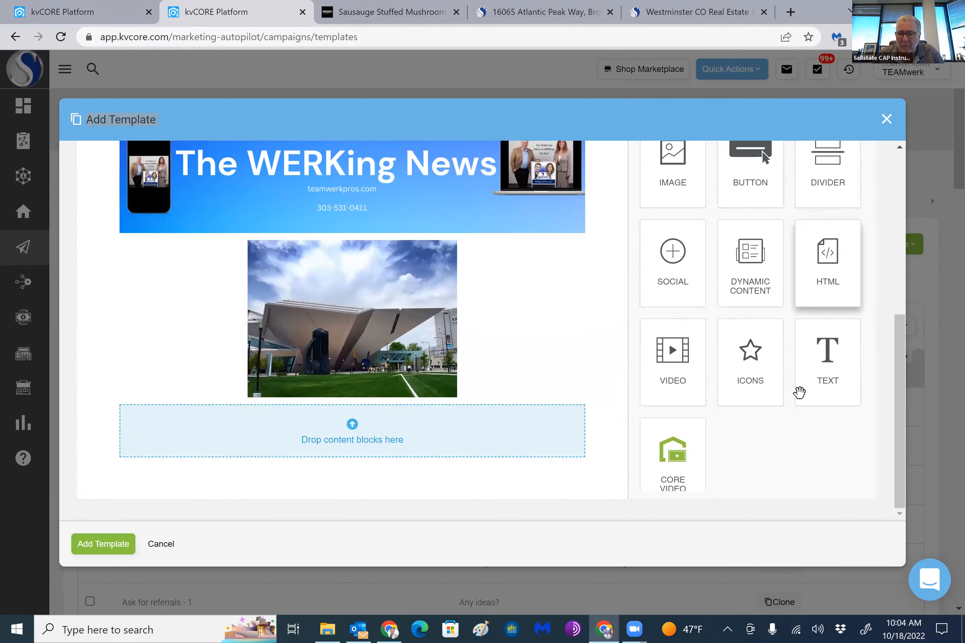
pyautogui.moveTo(827, 373); pyautogui.dragTo(350, 427)
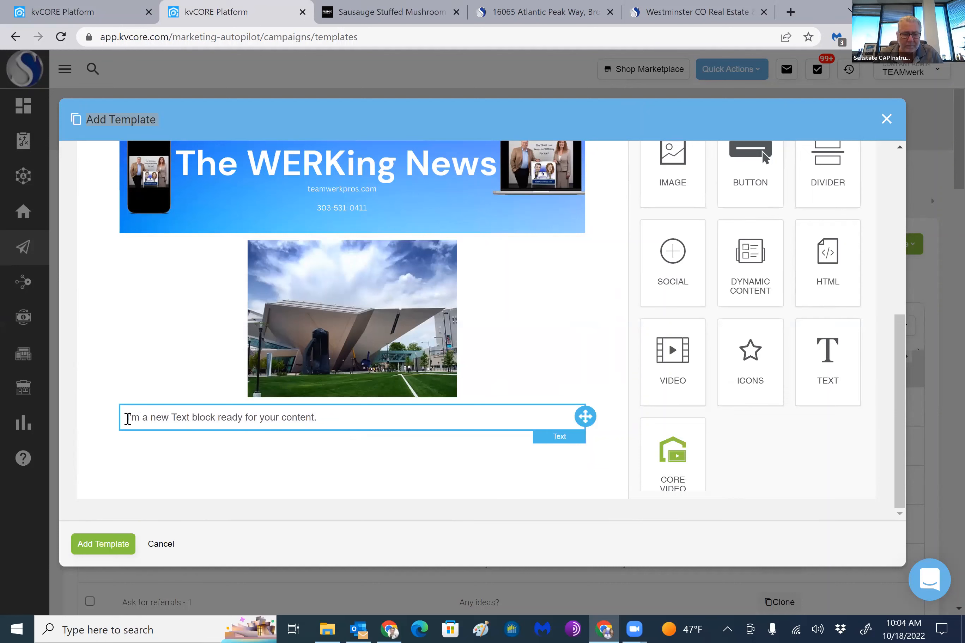
# Replace the text block's placeholder with the copied Denver Art Museum paragraph, and remove the hyperlink from "more...."
pyautogui.moveTo(127, 418); pyautogui.dragTo(340, 414)
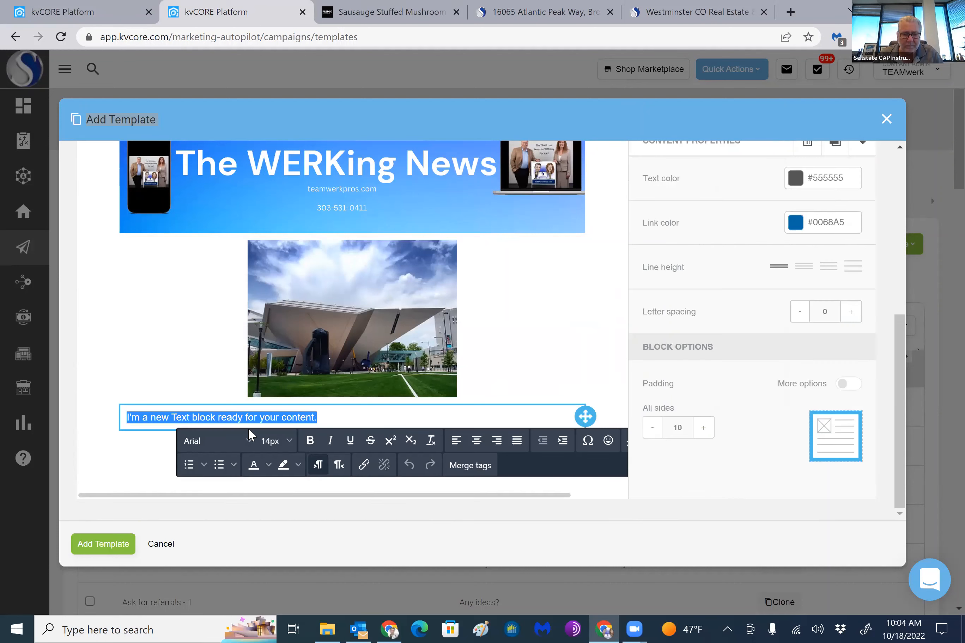
pyautogui.rightClick(248, 434)
pyautogui.click(271, 248)
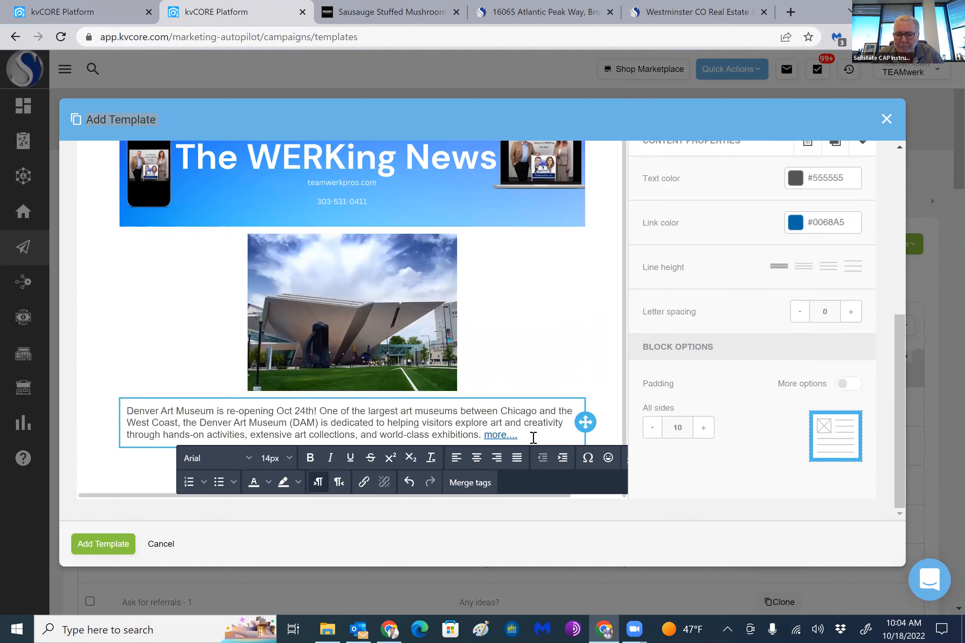
pyautogui.moveTo(532, 436); pyautogui.dragTo(488, 435)
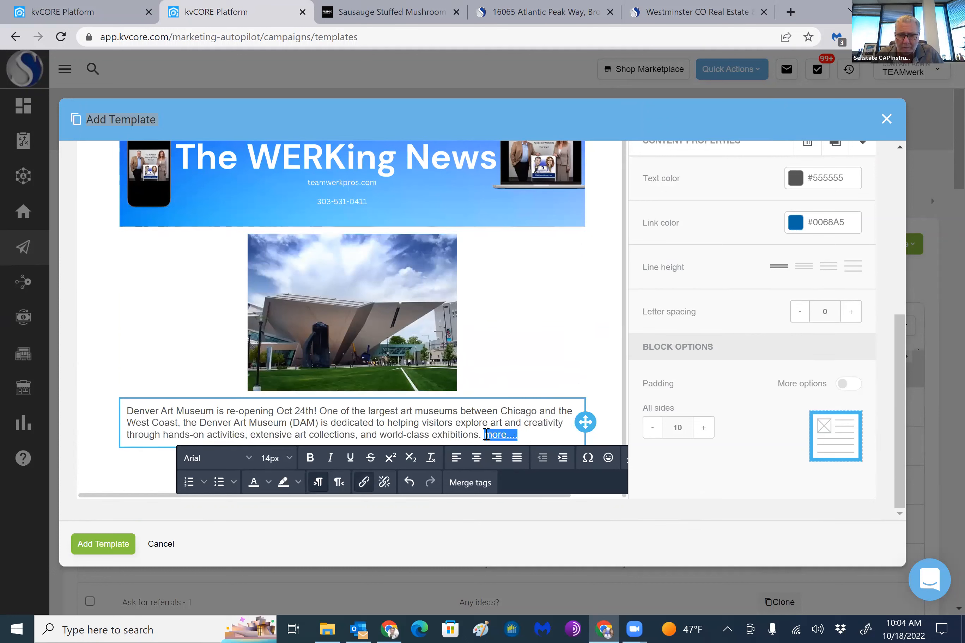
pyautogui.click(384, 483)
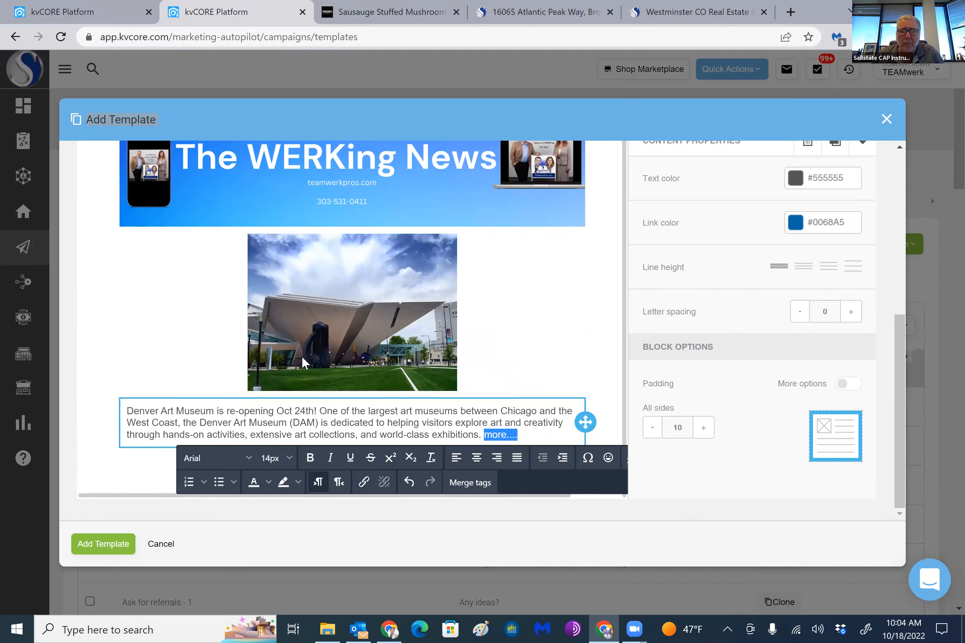
# Review the Denver Art Museum section and what follows it in the previously sent newsletter email
pyautogui.click(62, 11)
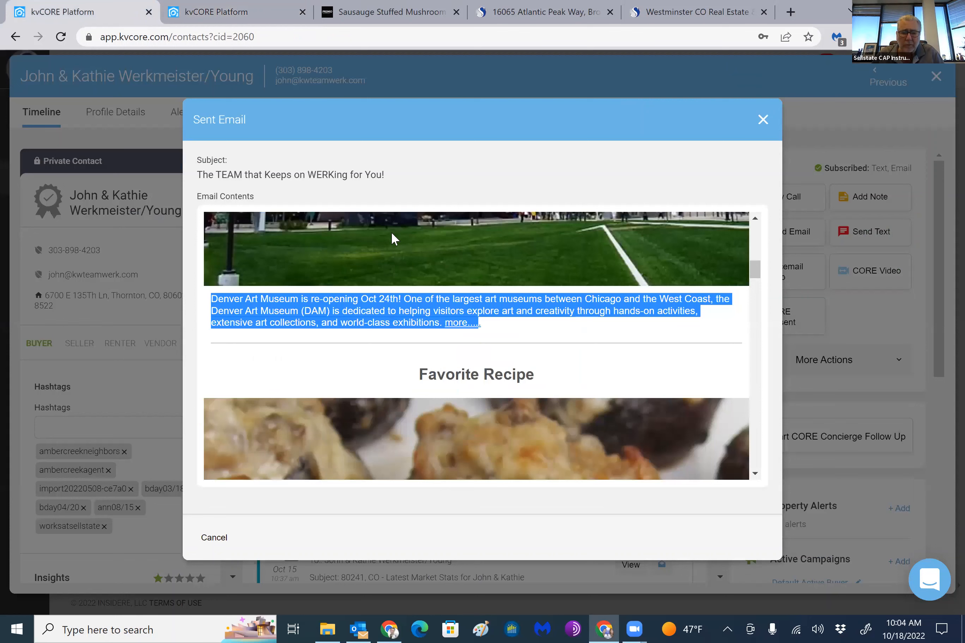
pyautogui.scroll(5, 412, 263)
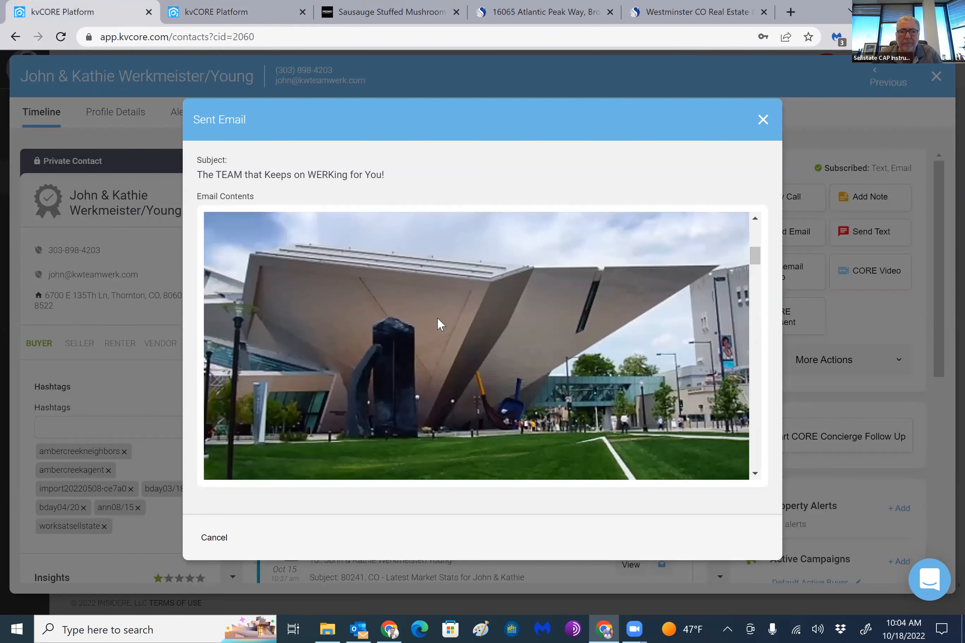
pyautogui.scroll(-8, 437, 323)
pyautogui.scroll(3, 456, 303)
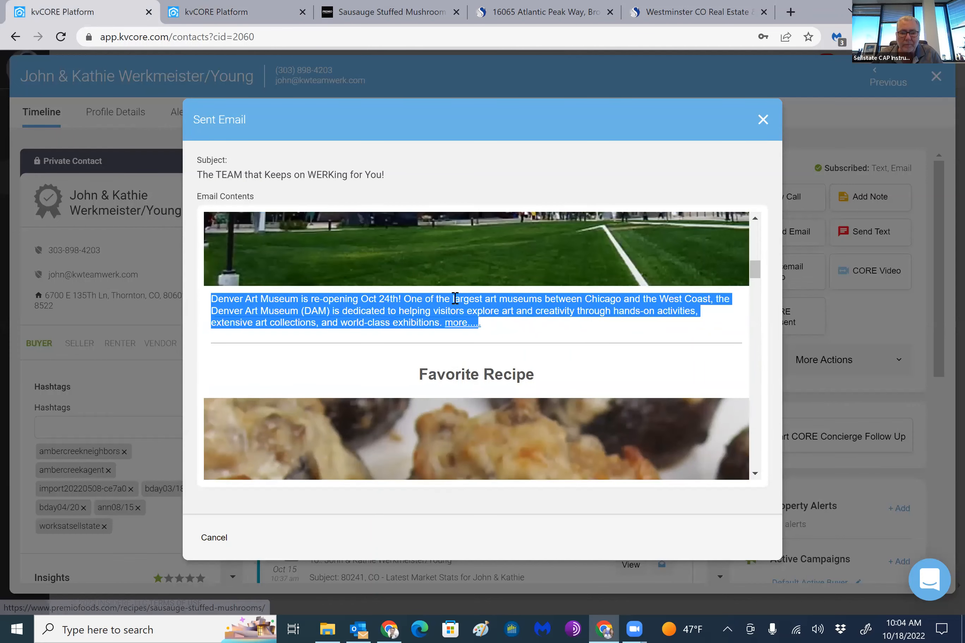
# Open the "more...." link in the sent newsletter, copy the Denver Art Museum page's web address, and return to the new template
pyautogui.click(464, 324)
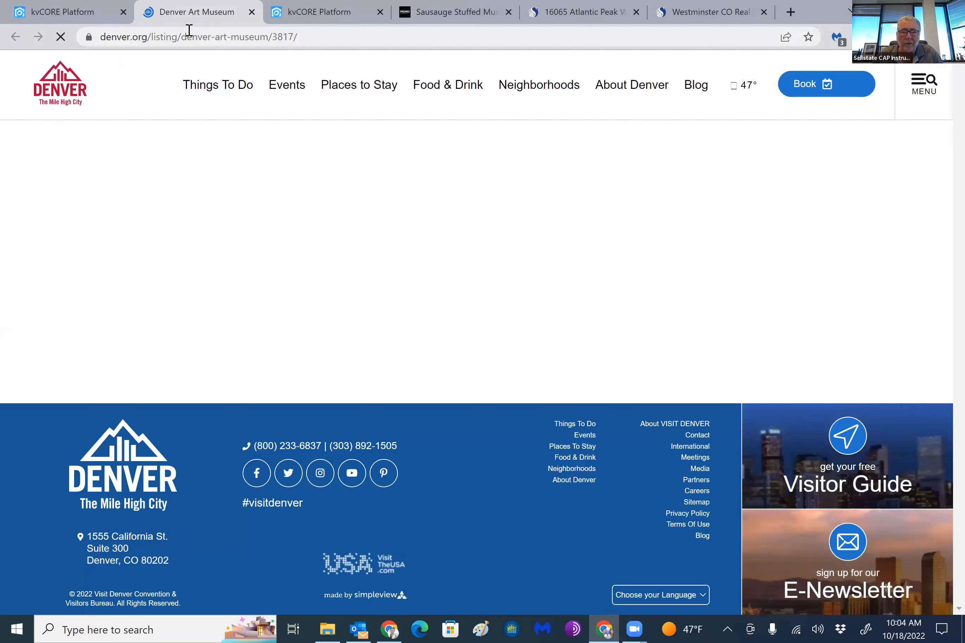
pyautogui.click(187, 36)
pyautogui.press('super+c')
pyautogui.rightClick(187, 38)
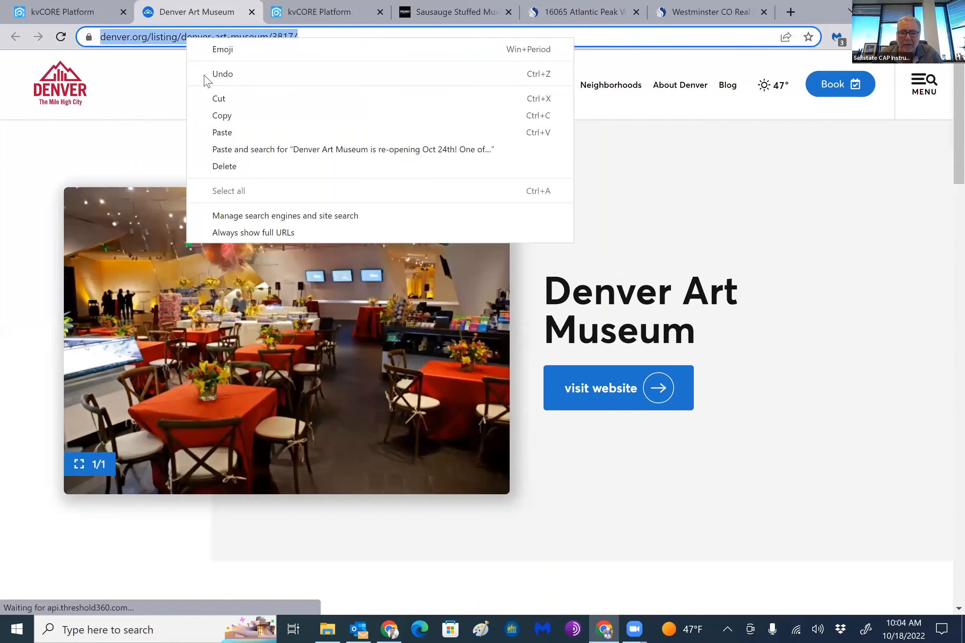
pyautogui.click(213, 116)
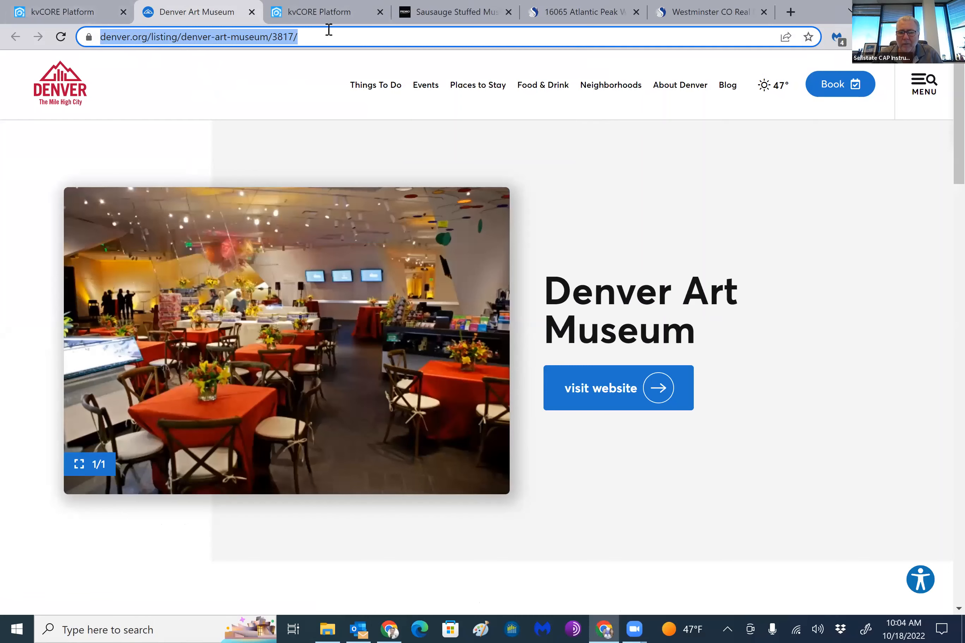
pyautogui.click(250, 78)
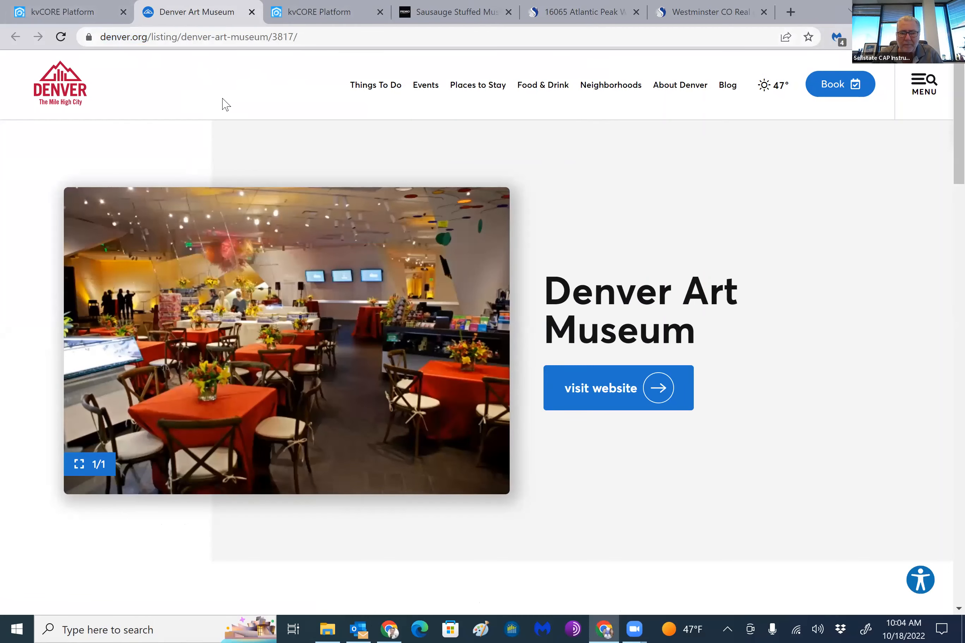
pyautogui.hotkey('ctrl', 'Tab')
# Link "more...." in the museum paragraph to the copied denver.org/listing/denver-art-museum/3817/ address, underlined and opening in a new window
pyautogui.scroll(3, 748, 429)
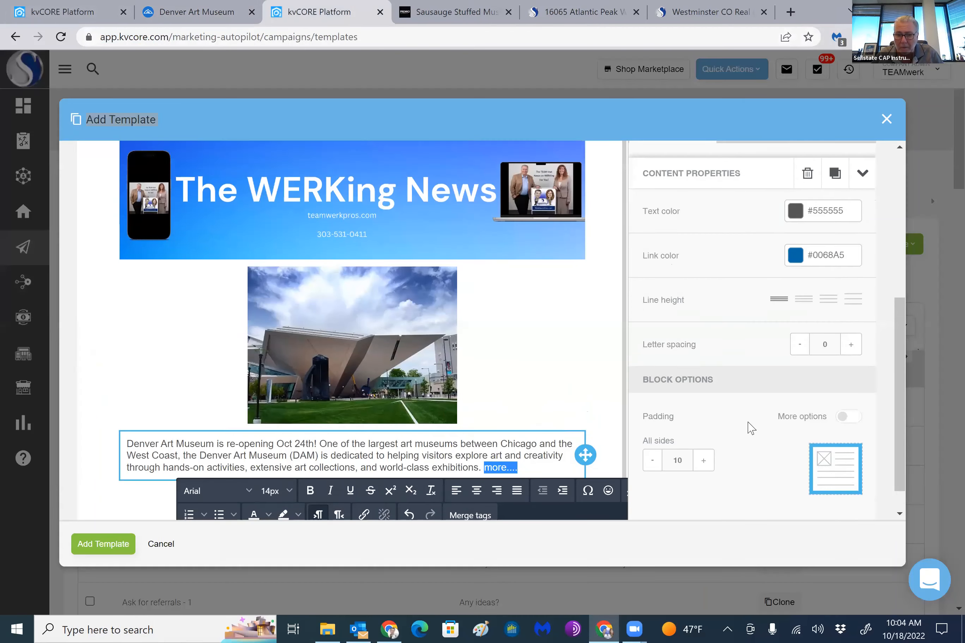
pyautogui.scroll(-3, 736, 425)
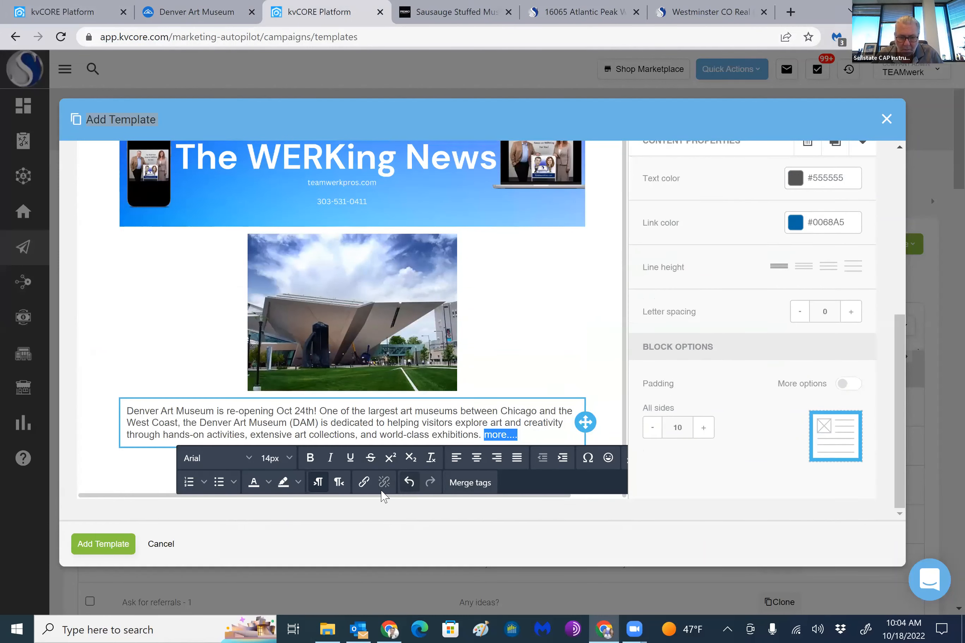
pyautogui.click(364, 483)
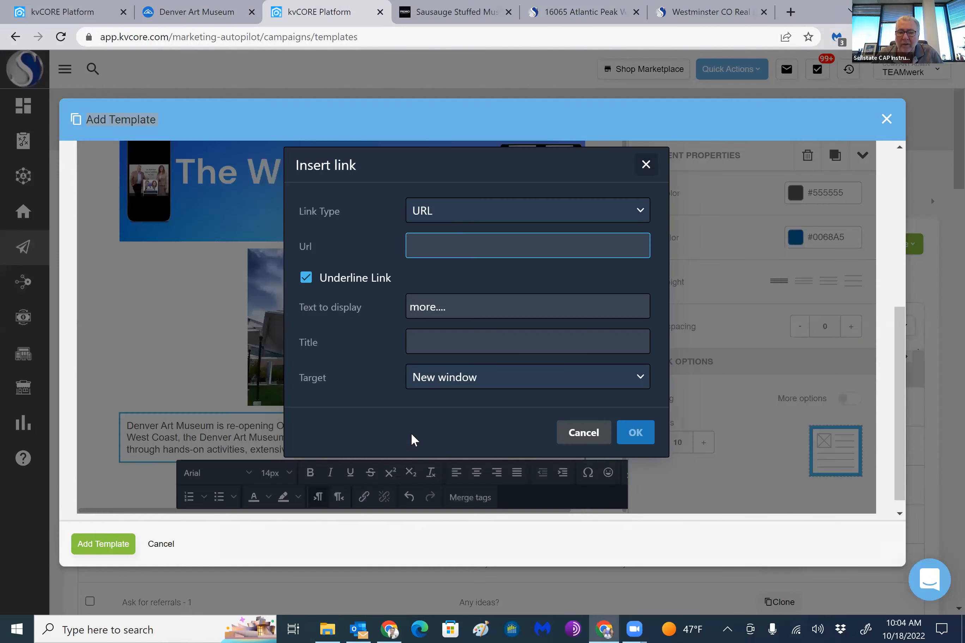
pyautogui.rightClick(443, 246)
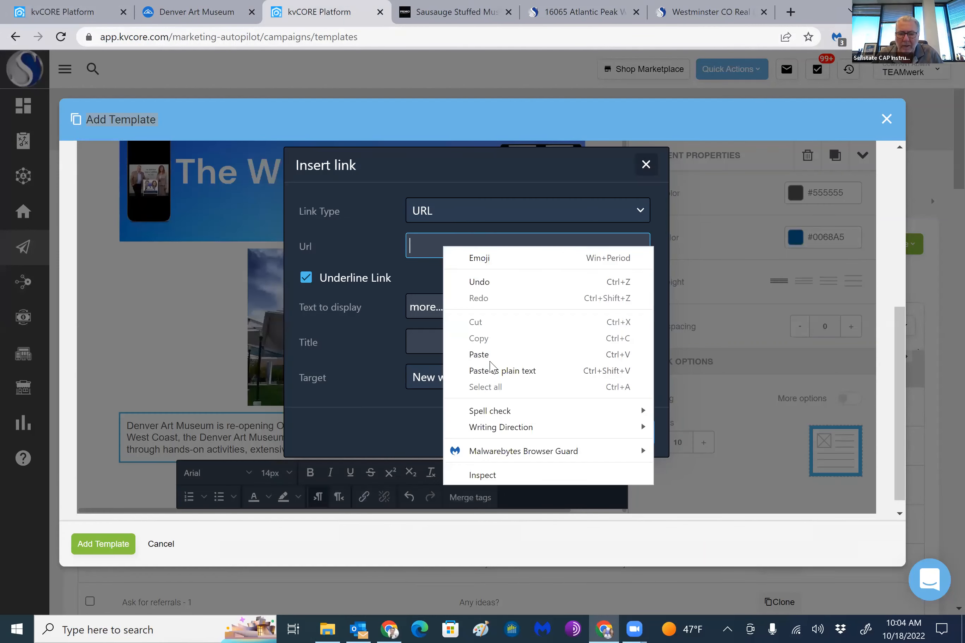
pyautogui.click(490, 363)
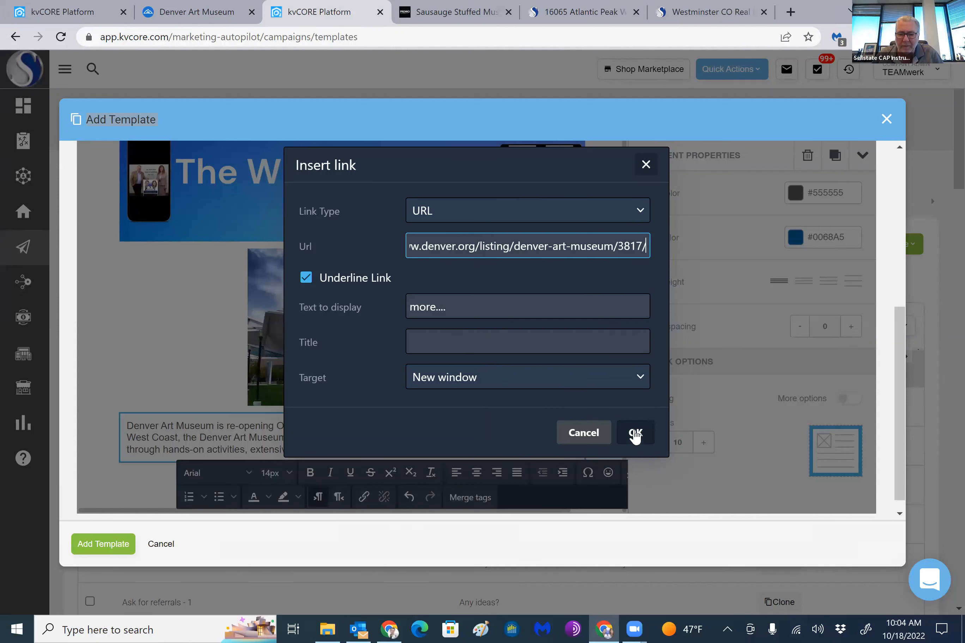
pyautogui.click(635, 432)
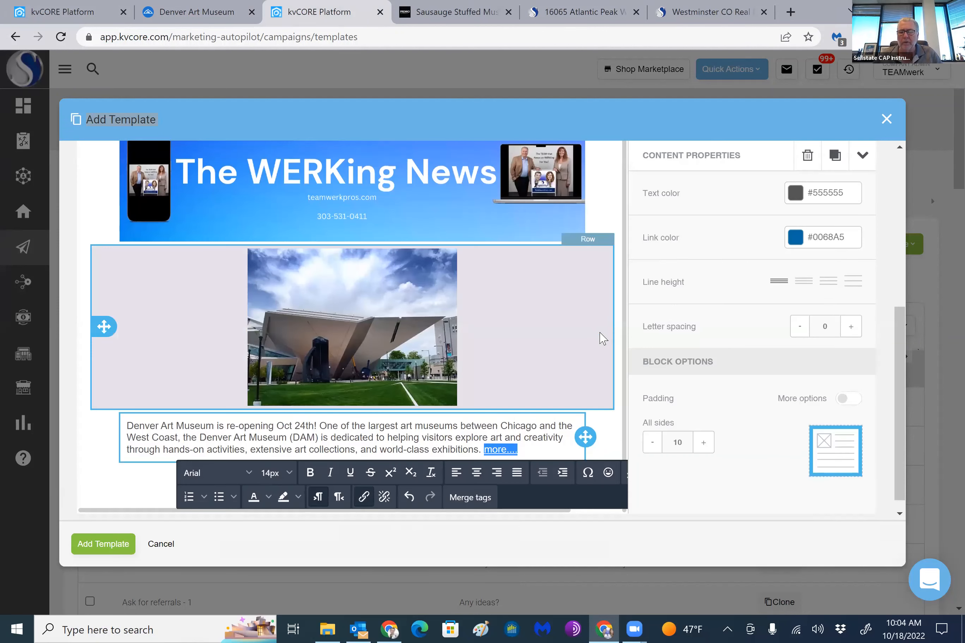
# Leave the museum text block and save the newsletter as a new email template
pyautogui.scroll(-1, 601, 336)
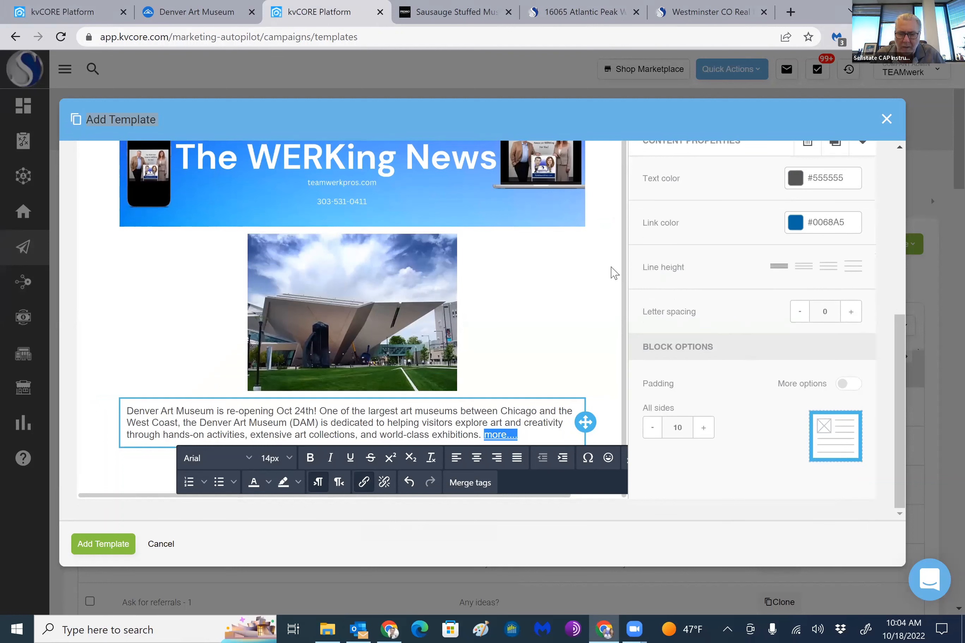
pyautogui.click(608, 375)
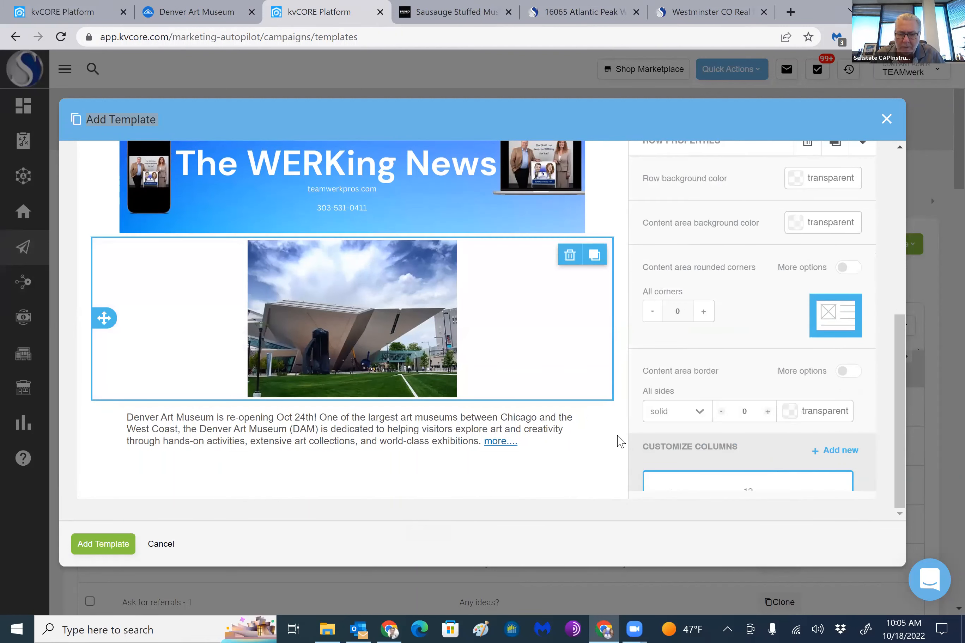
pyautogui.scroll(1, 710, 291)
pyautogui.moveTo(838, 115); pyautogui.dragTo(837, 141)
pyautogui.moveTo(520, 155); pyautogui.dragTo(552, 111)
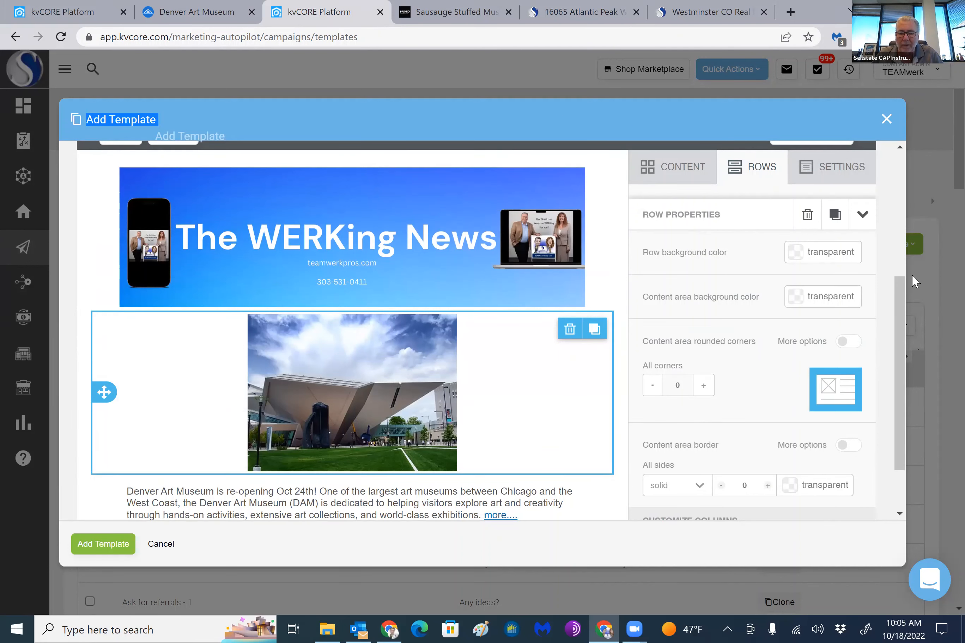
pyautogui.click(102, 547)
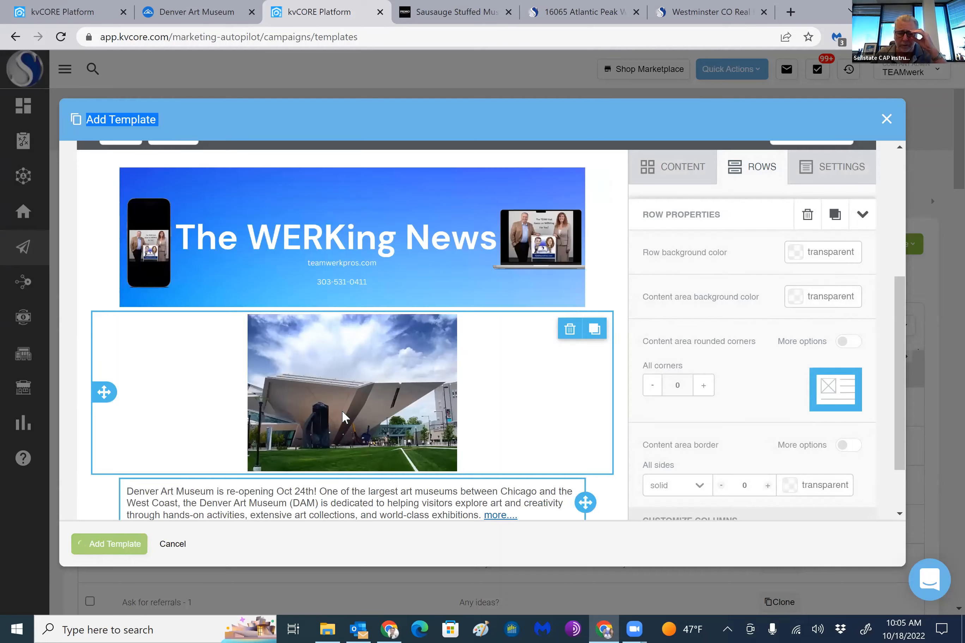
# Look through the pages of the email template list for the newly saved newsletter template
pyautogui.scroll(-5, 295, 388)
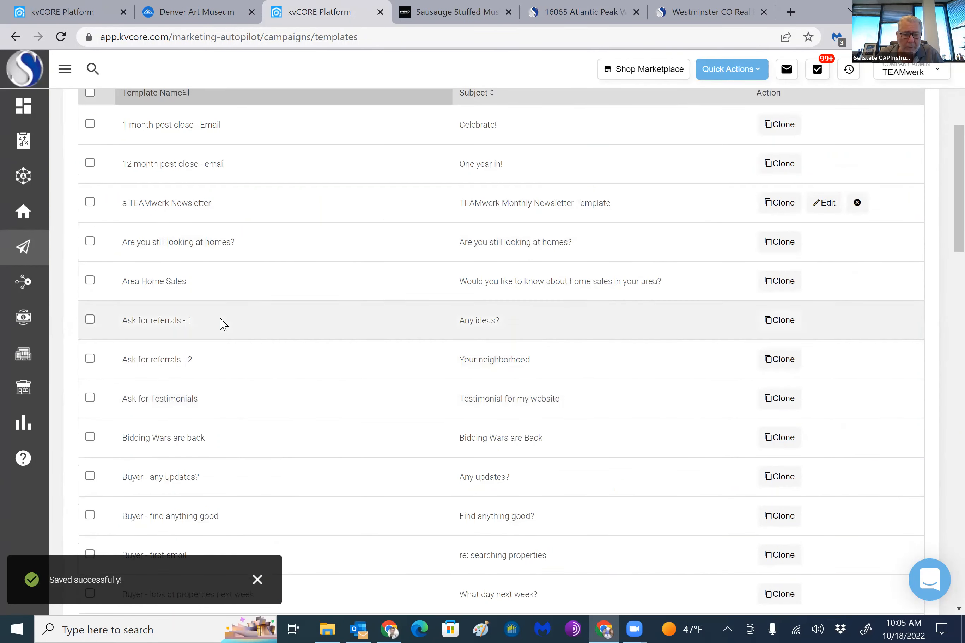
pyautogui.scroll(2, 247, 324)
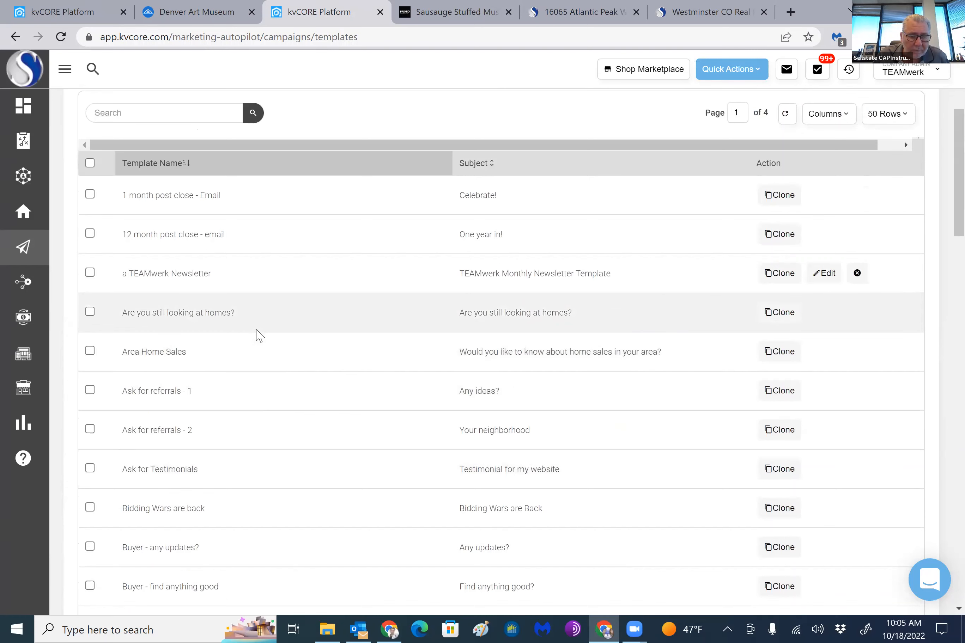
pyautogui.scroll(-10, 259, 335)
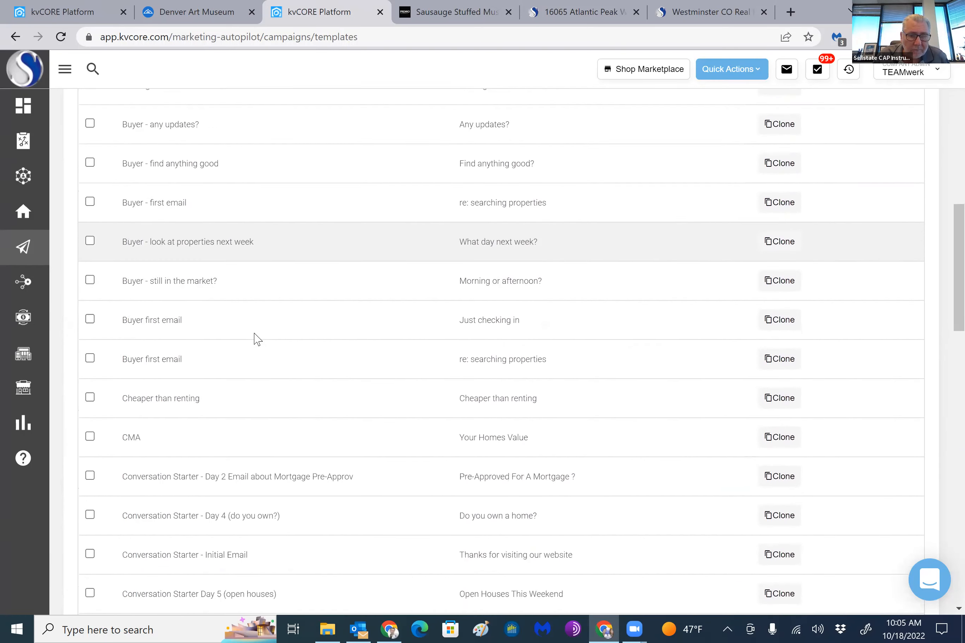
pyautogui.scroll(12, 257, 339)
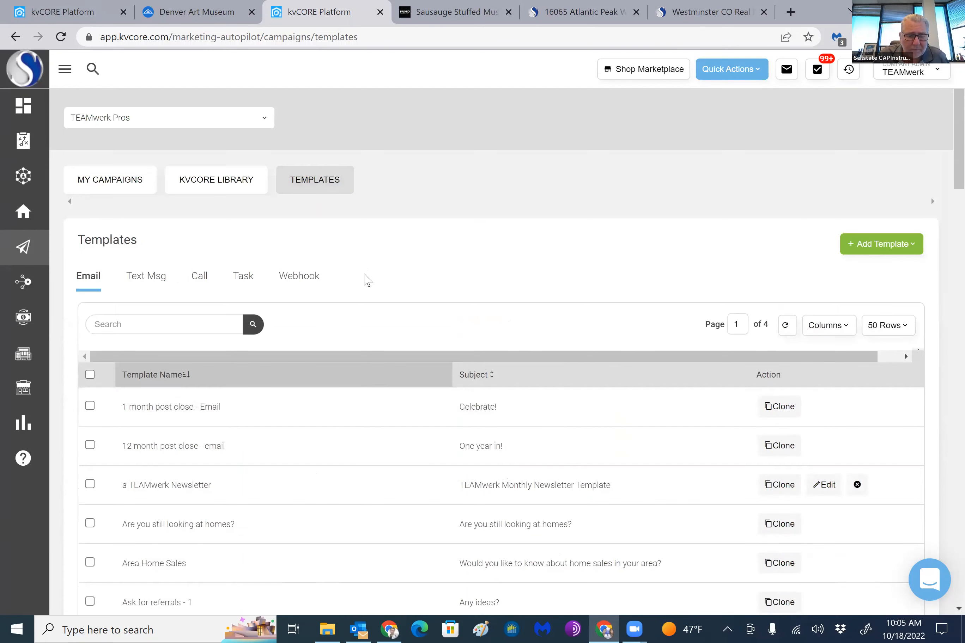
pyautogui.scroll(-20, 468, 385)
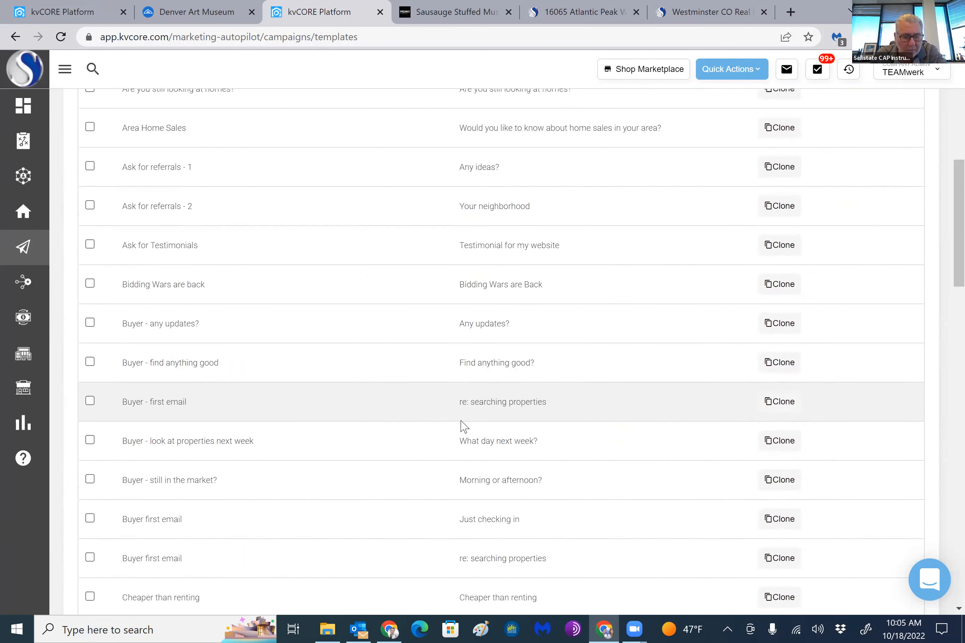
pyautogui.scroll(-20, 469, 440)
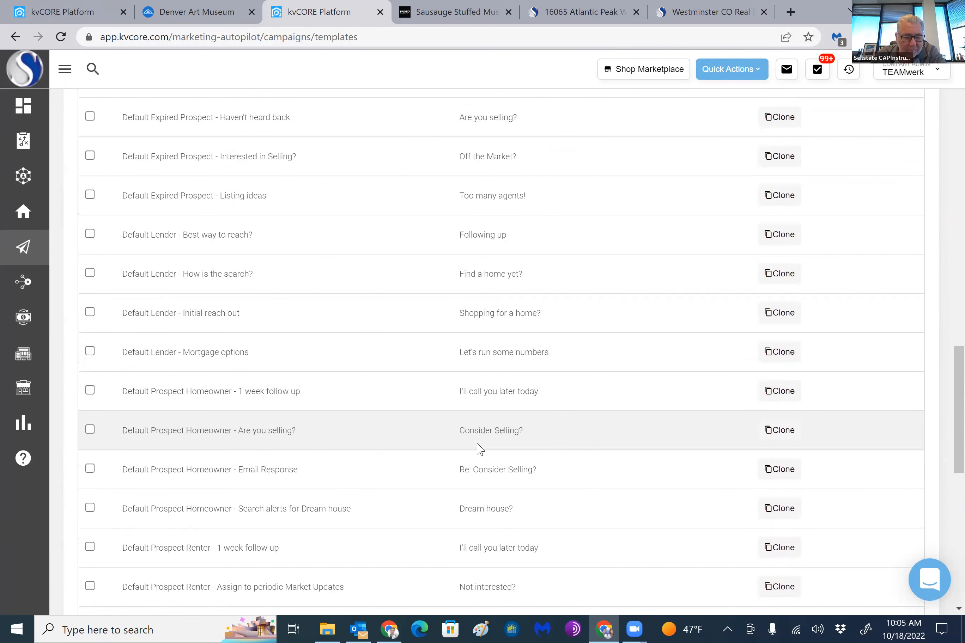
pyautogui.scroll(-3, 483, 446)
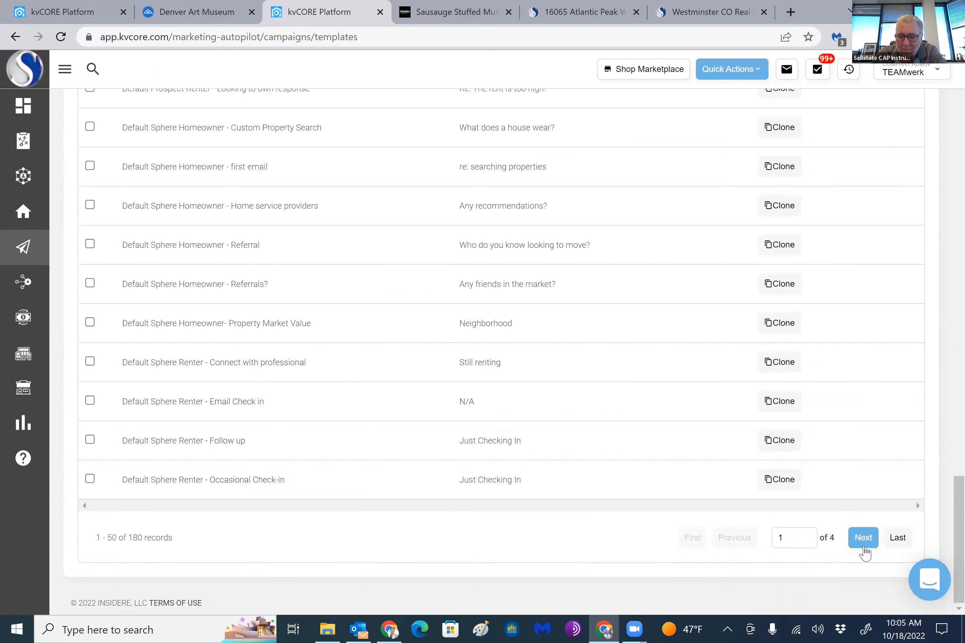
pyautogui.click(863, 541)
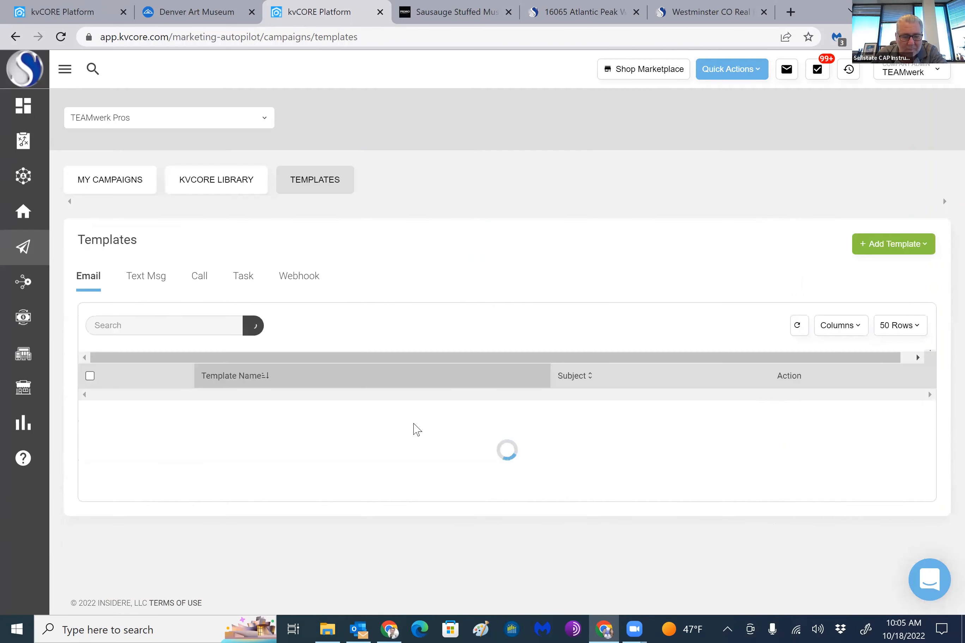
pyautogui.scroll(-20, 457, 438)
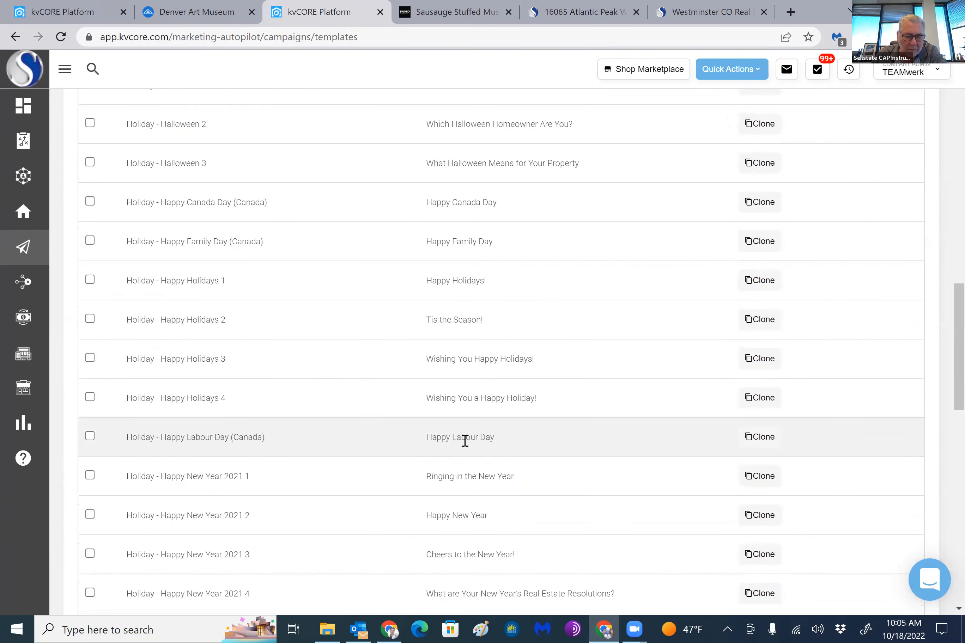
pyautogui.scroll(-15, 464, 440)
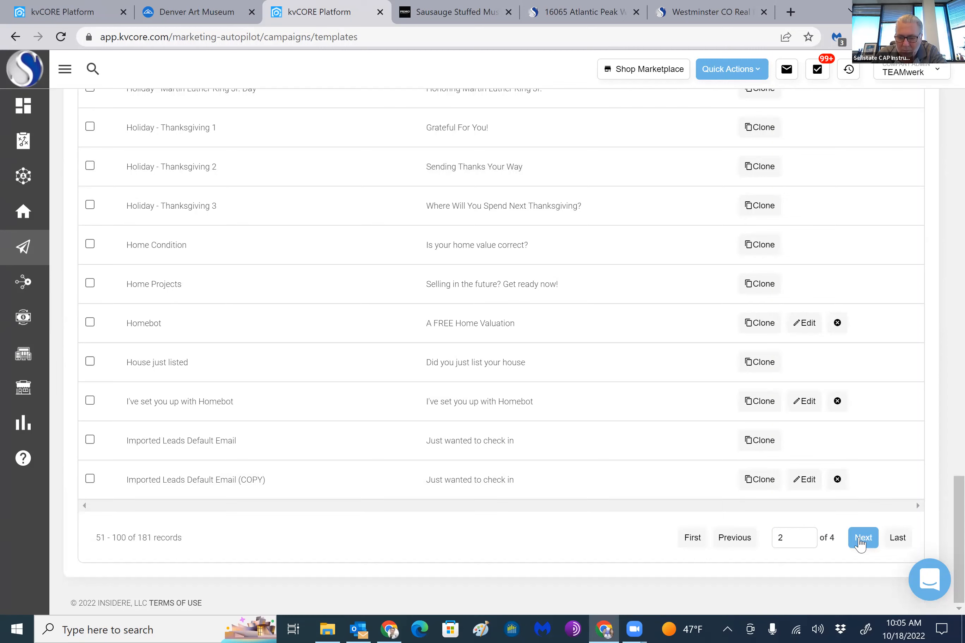
pyautogui.click(861, 544)
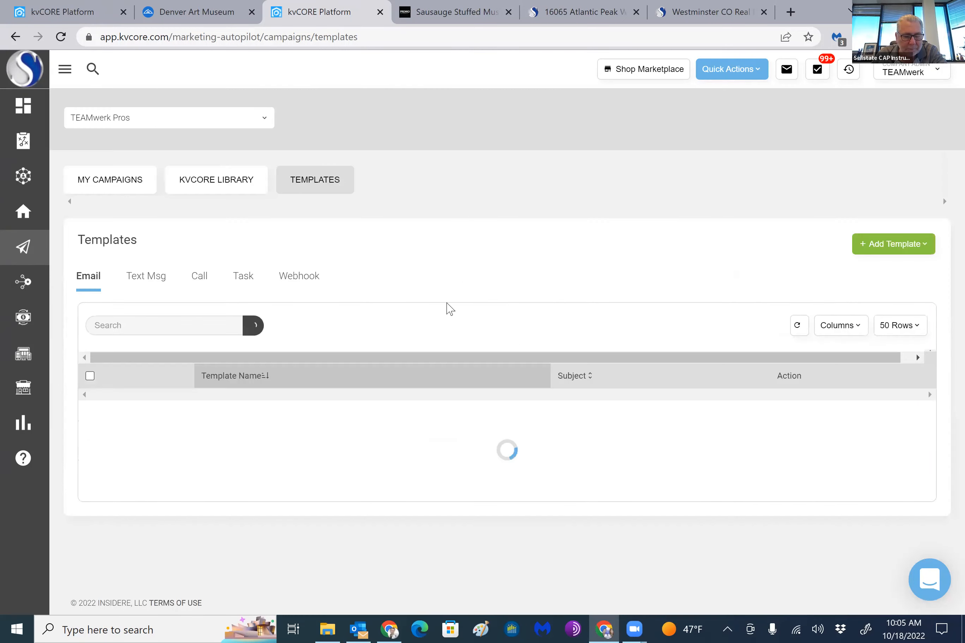
pyautogui.scroll(-15, 545, 411)
pyautogui.scroll(-15, 602, 449)
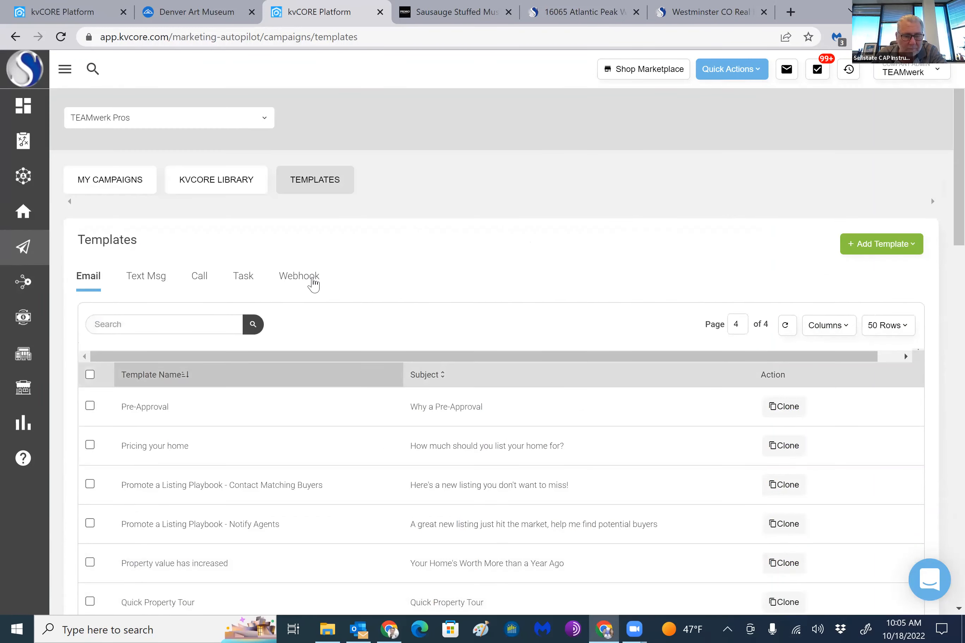
pyautogui.scroll(-20, 347, 306)
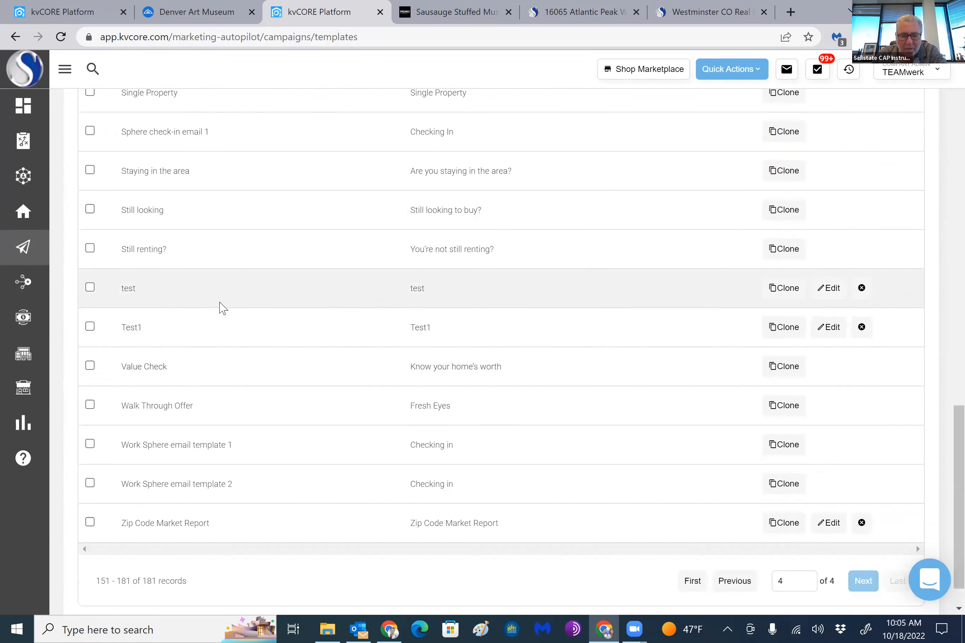
pyautogui.scroll(-1, 789, 253)
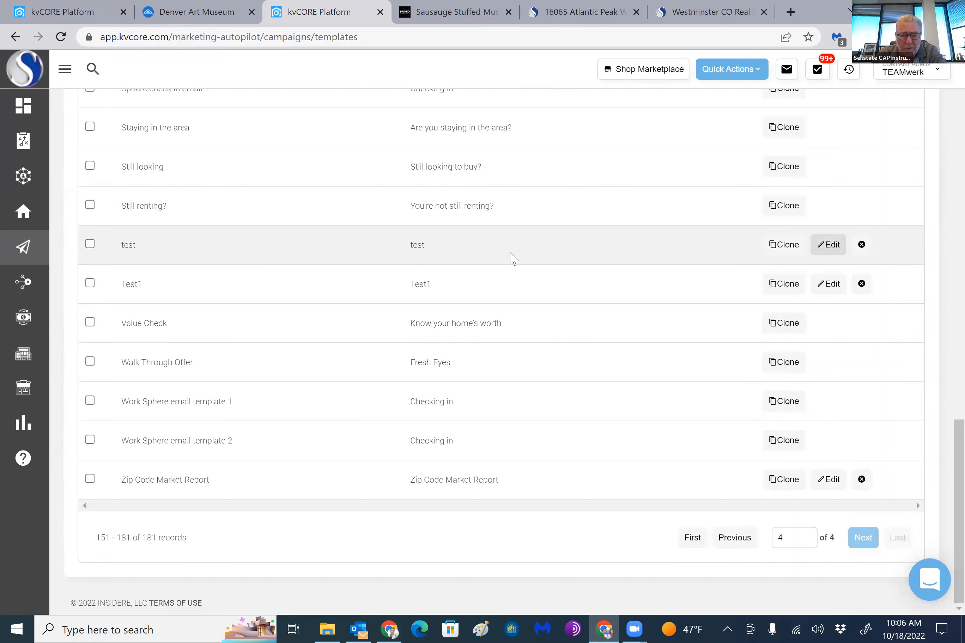
# Open the "test" email template to check its contents, and close it without saving changes
pyautogui.scroll(-5, 494, 242)
pyautogui.scroll(5, 493, 241)
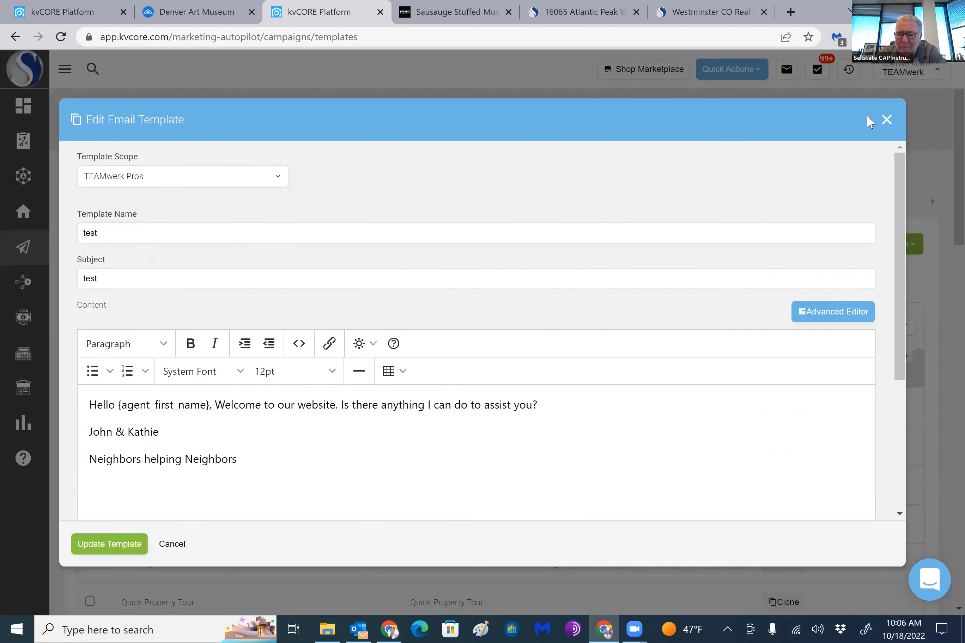
pyautogui.click(886, 121)
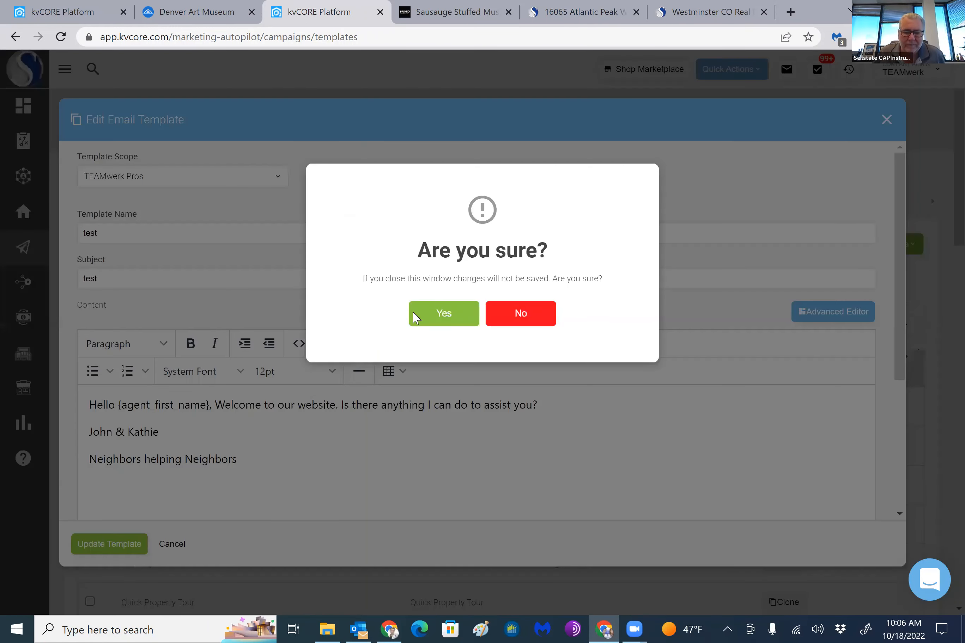
pyautogui.click(410, 322)
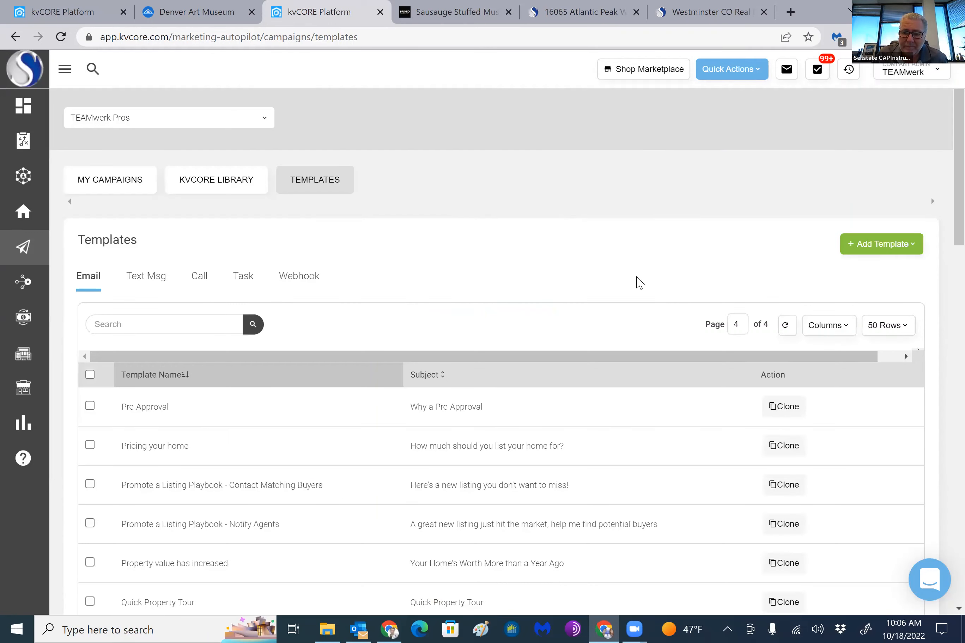
# Find the "a Test" template with the subject "Newsletter" on the first page of the list and open it for editing
pyautogui.scroll(-4, 124, 179)
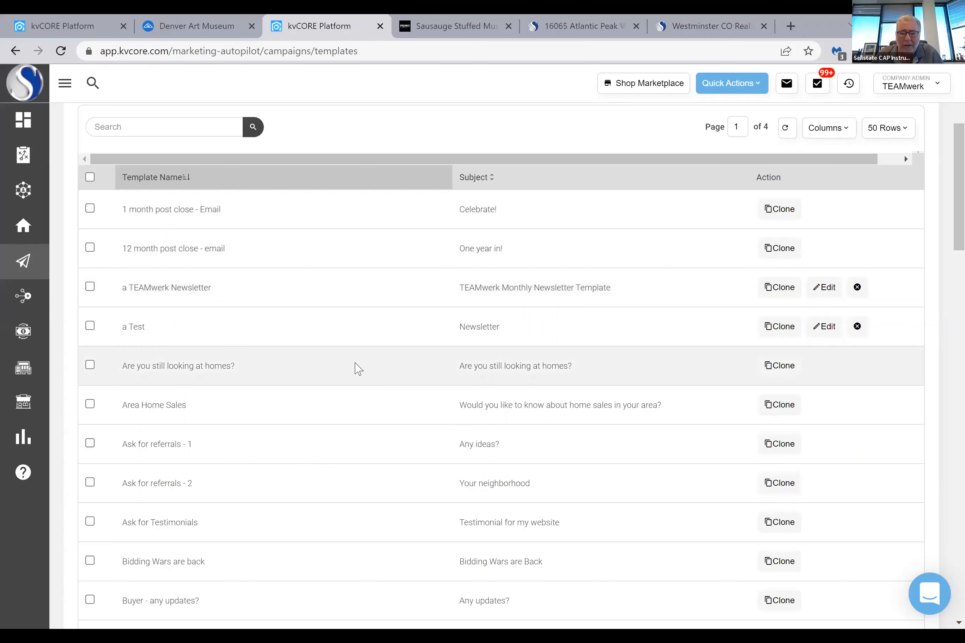
pyautogui.scroll(3, 347, 367)
pyautogui.scroll(1, 356, 455)
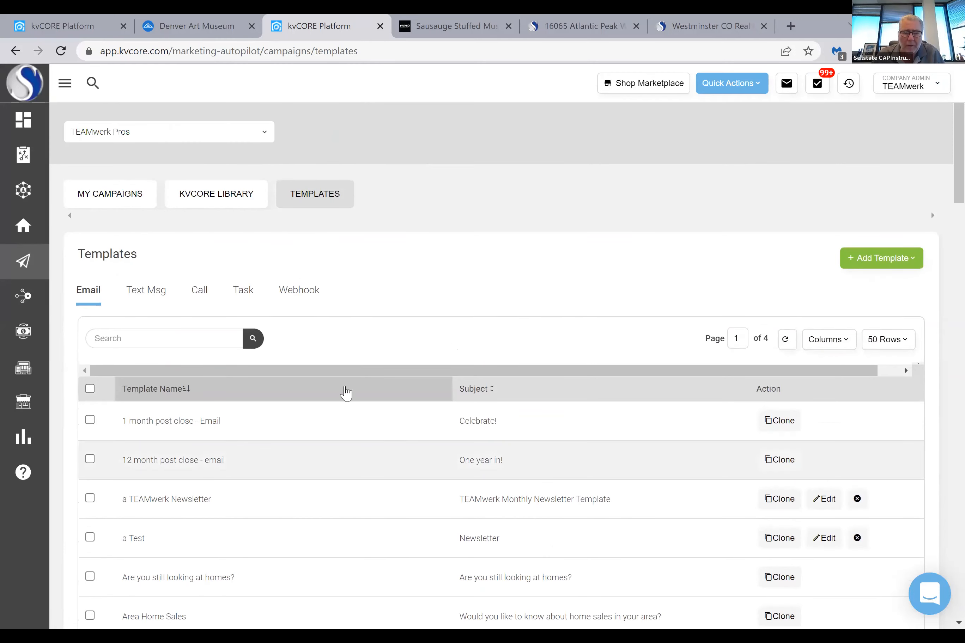
pyautogui.scroll(-1, 345, 394)
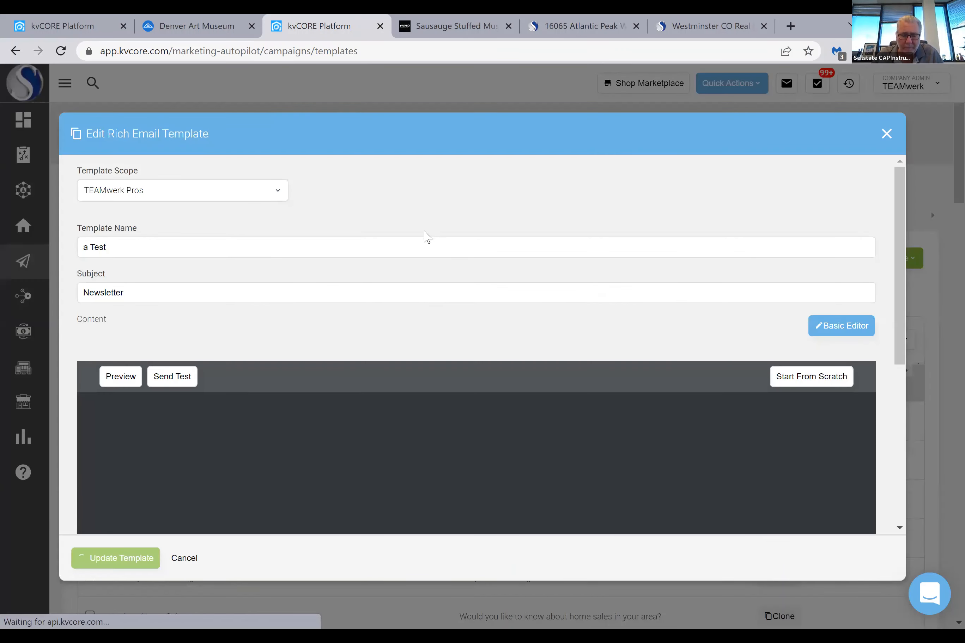
pyautogui.scroll(-3, 430, 249)
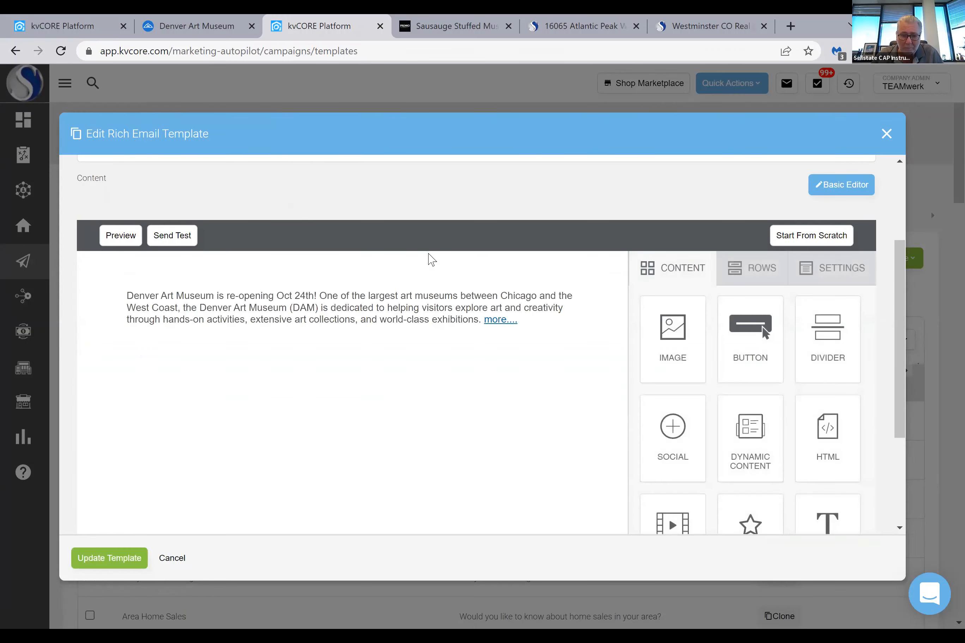
# Add a two-column row with a narrow first column and a wide second column below the museum text
pyautogui.scroll(-4, 431, 259)
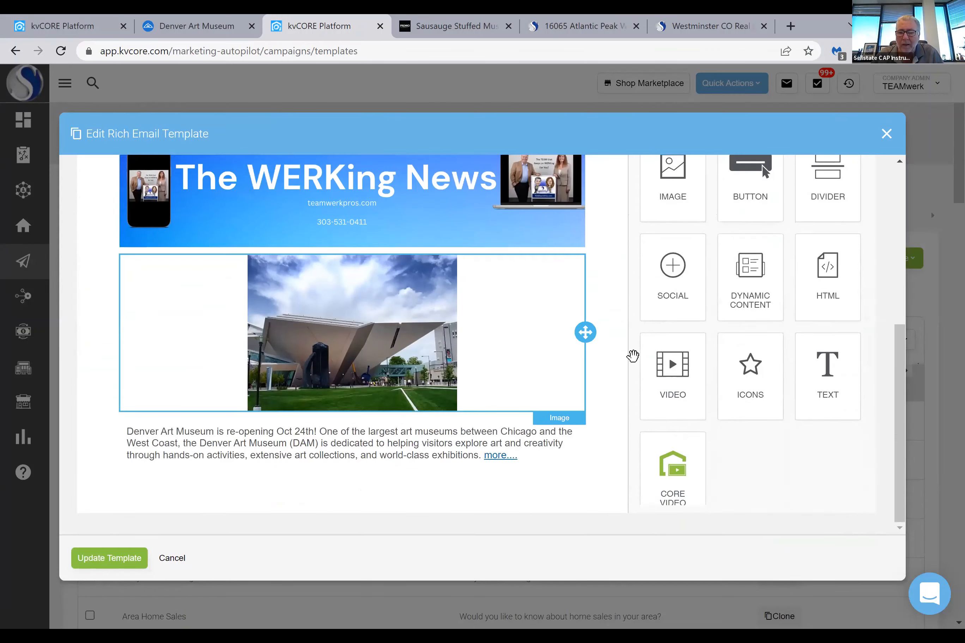
pyautogui.scroll(2, 623, 342)
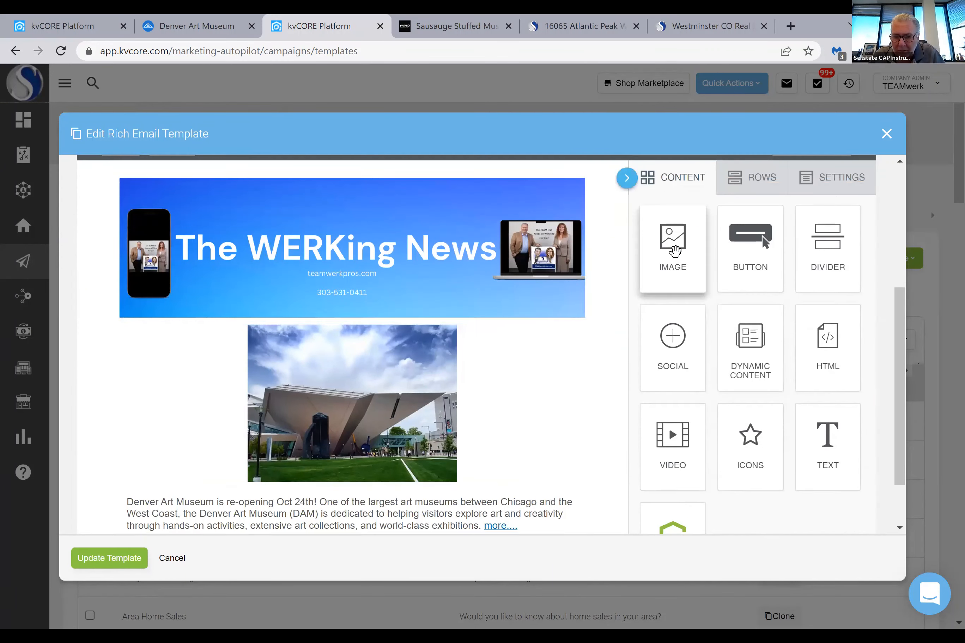
pyautogui.click(735, 181)
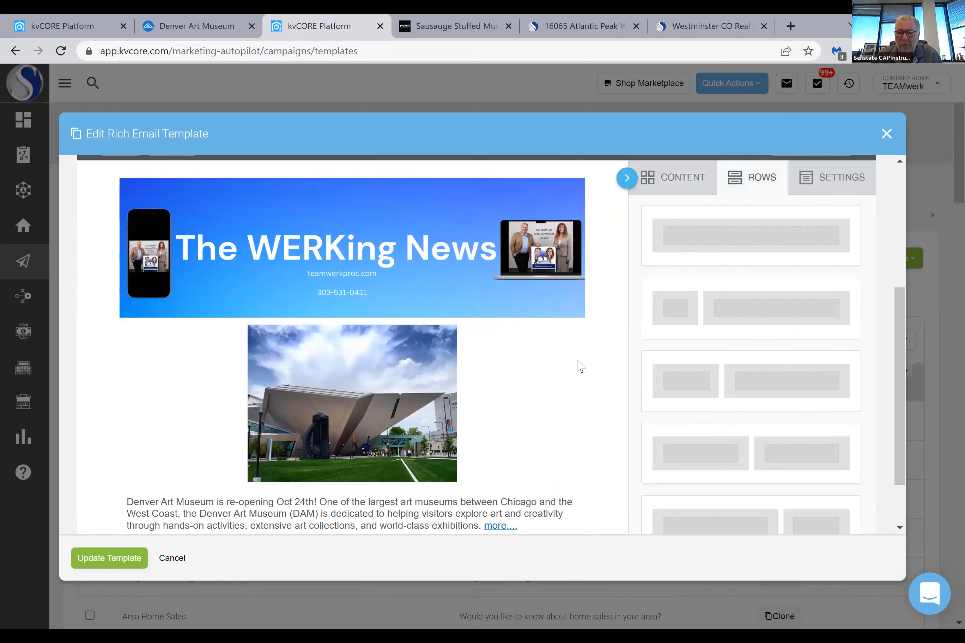
pyautogui.scroll(-2, 627, 387)
pyautogui.moveTo(757, 237); pyautogui.dragTo(316, 493)
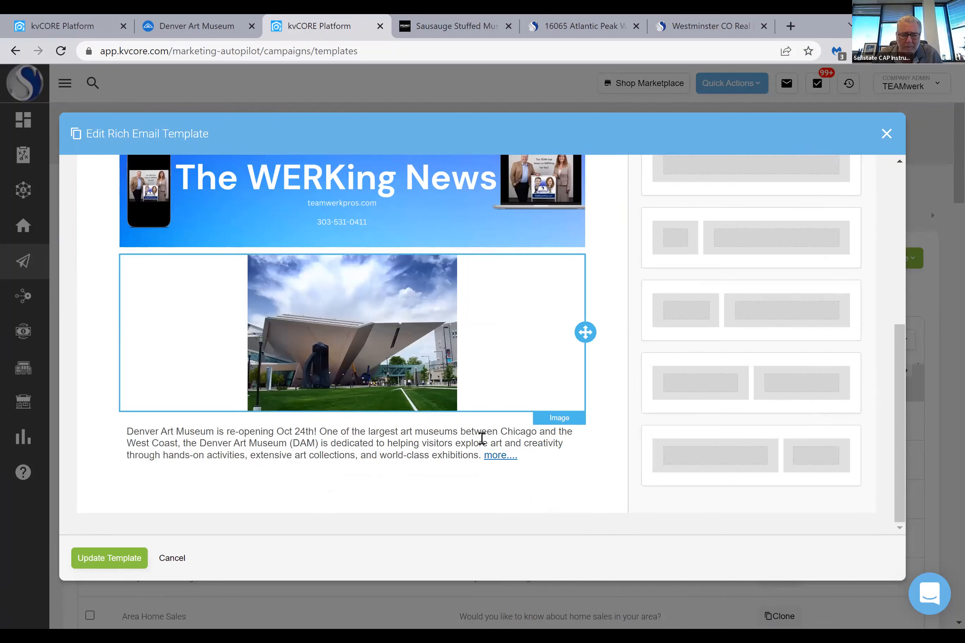
pyautogui.moveTo(768, 233); pyautogui.dragTo(279, 465)
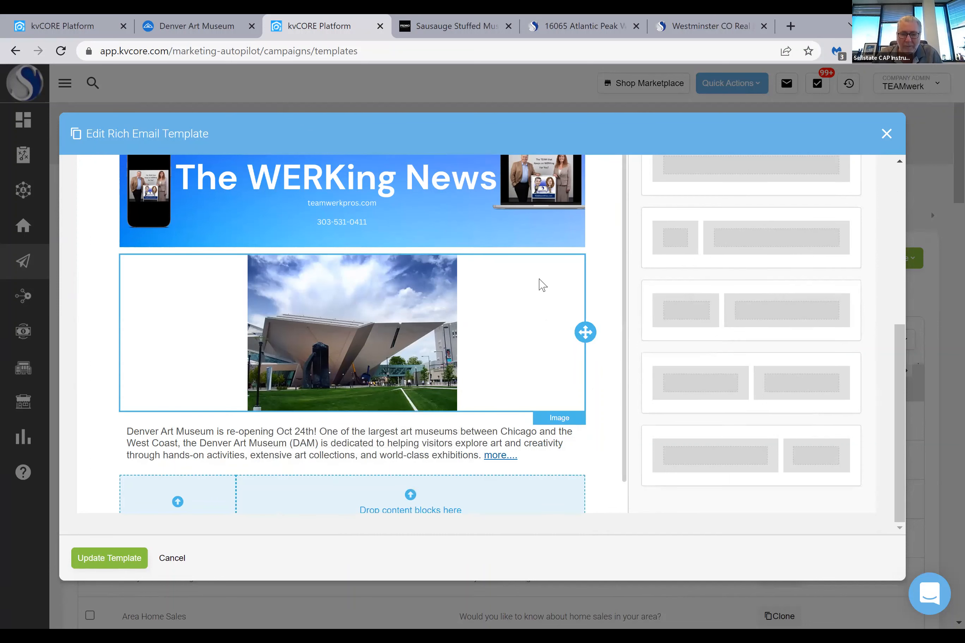
pyautogui.scroll(-1, 553, 297)
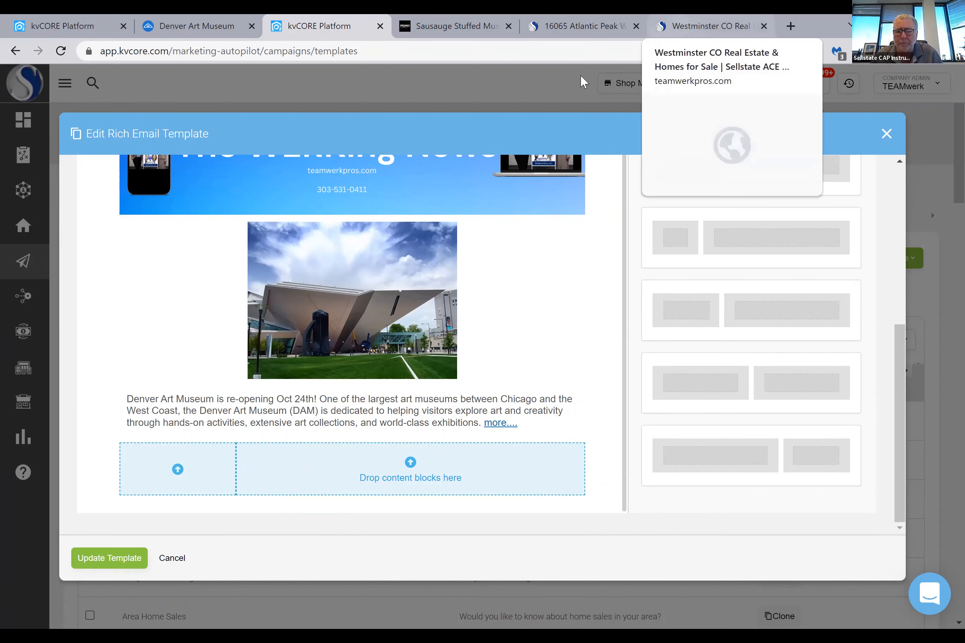
# Find the Atlantic Peak Way property section in the previously sent newsletter email, open its linked listing page and copy the page's web address
pyautogui.click(67, 27)
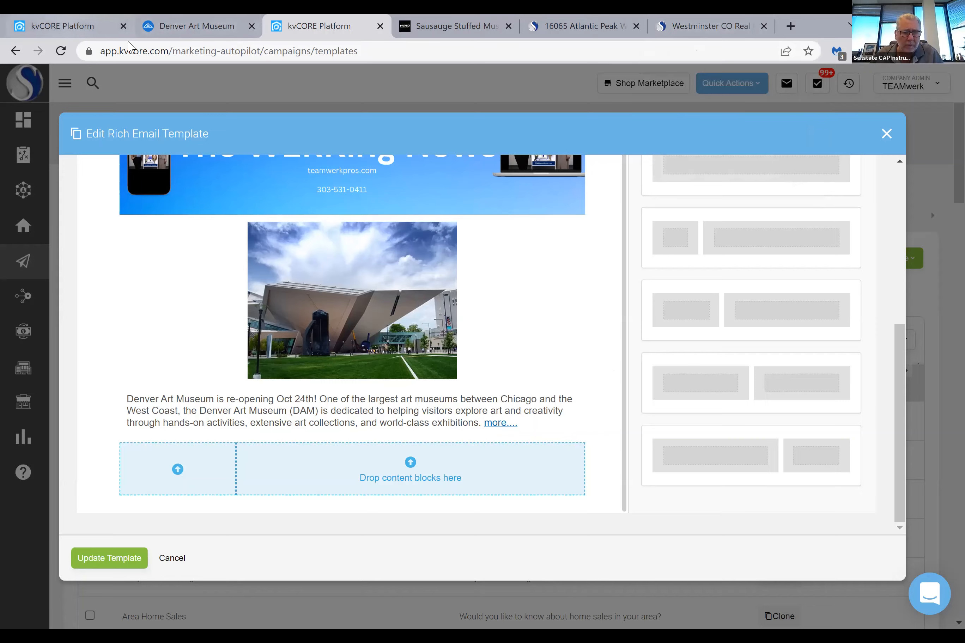
pyautogui.scroll(-10, 519, 336)
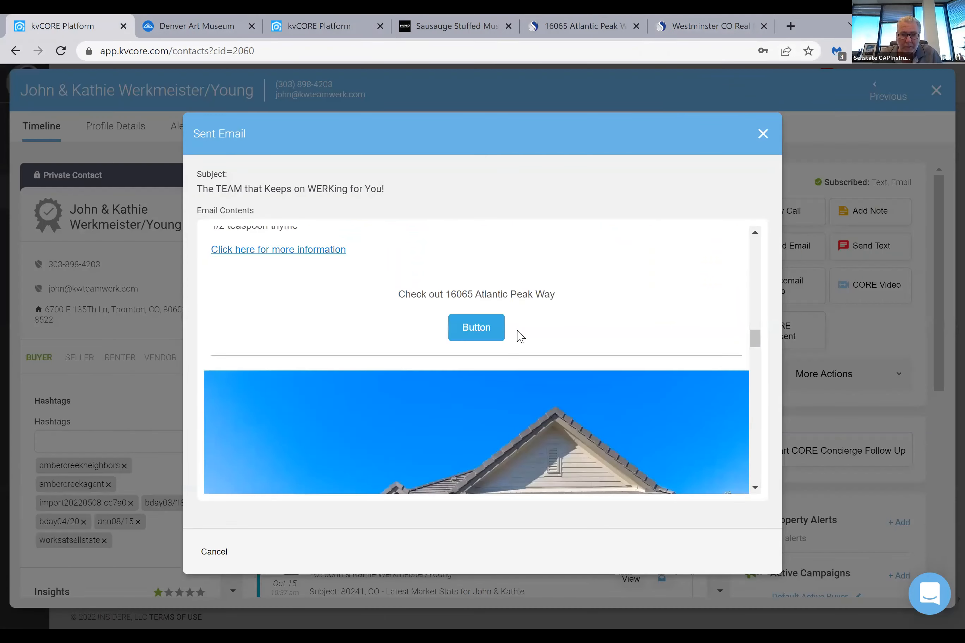
pyautogui.scroll(3, 536, 415)
pyautogui.scroll(-5, 539, 421)
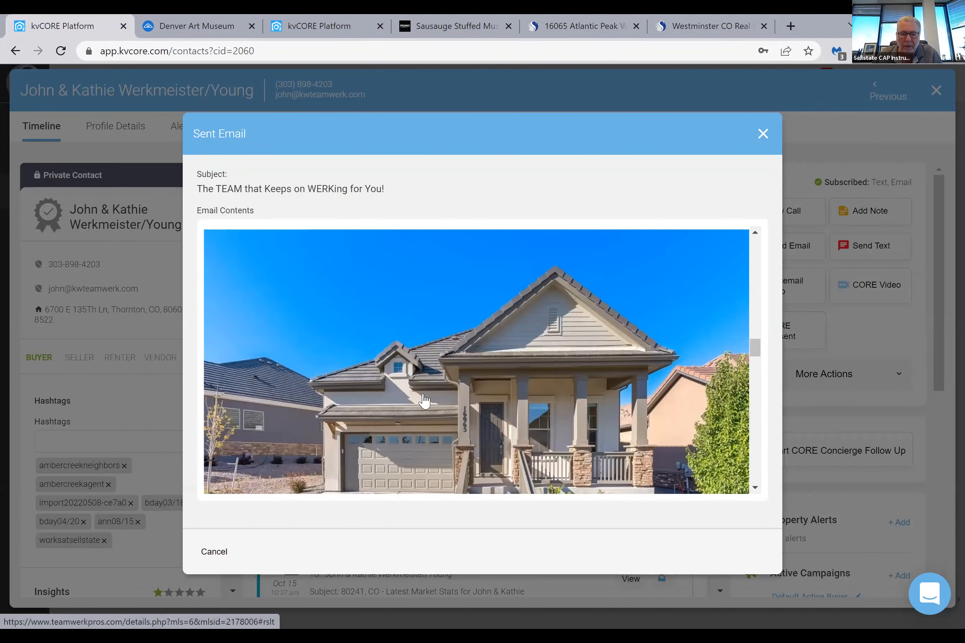
pyautogui.scroll(-5, 340, 348)
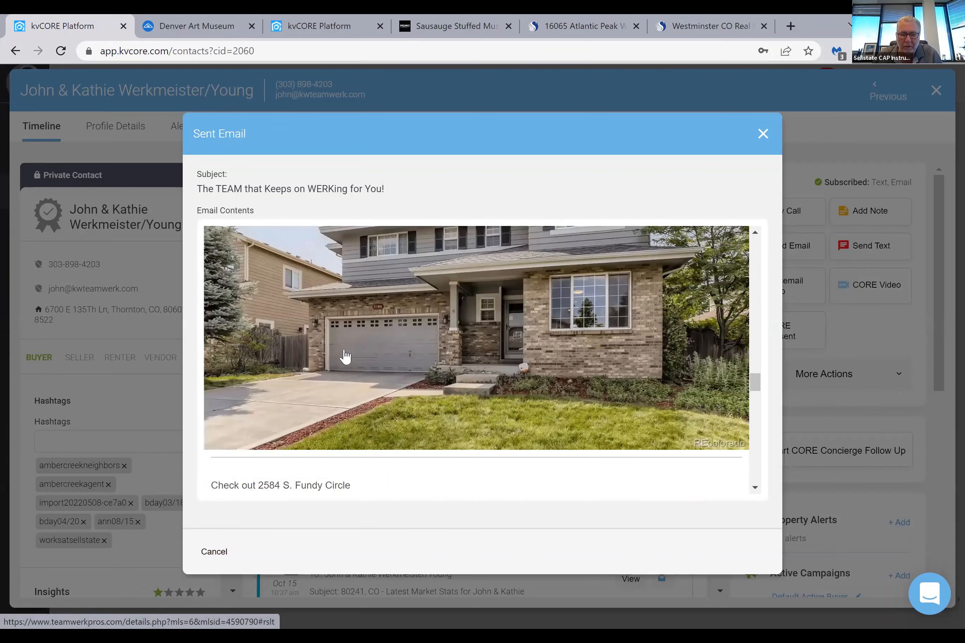
pyautogui.scroll(12, 355, 365)
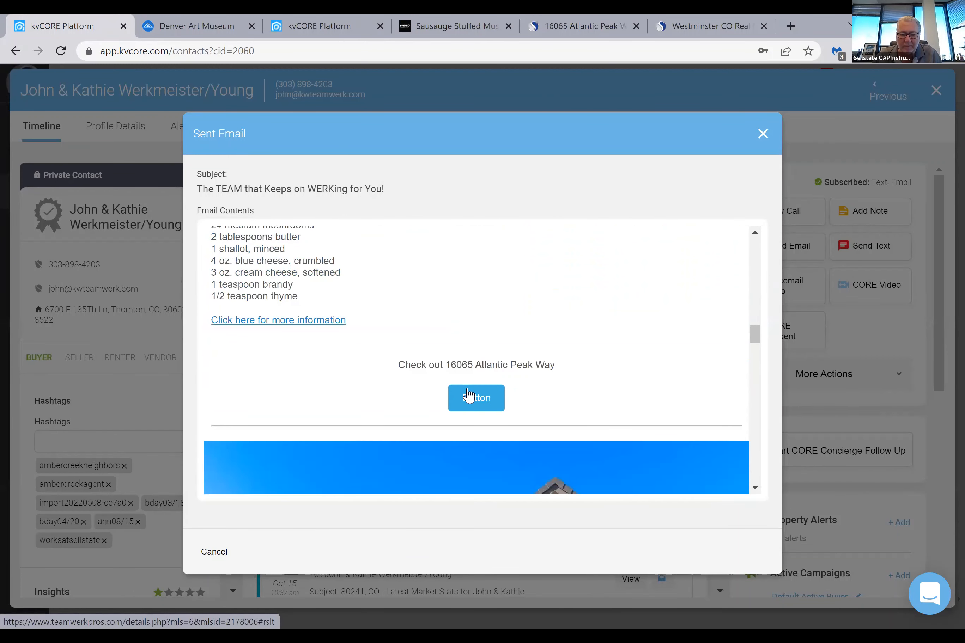
pyautogui.click(470, 401)
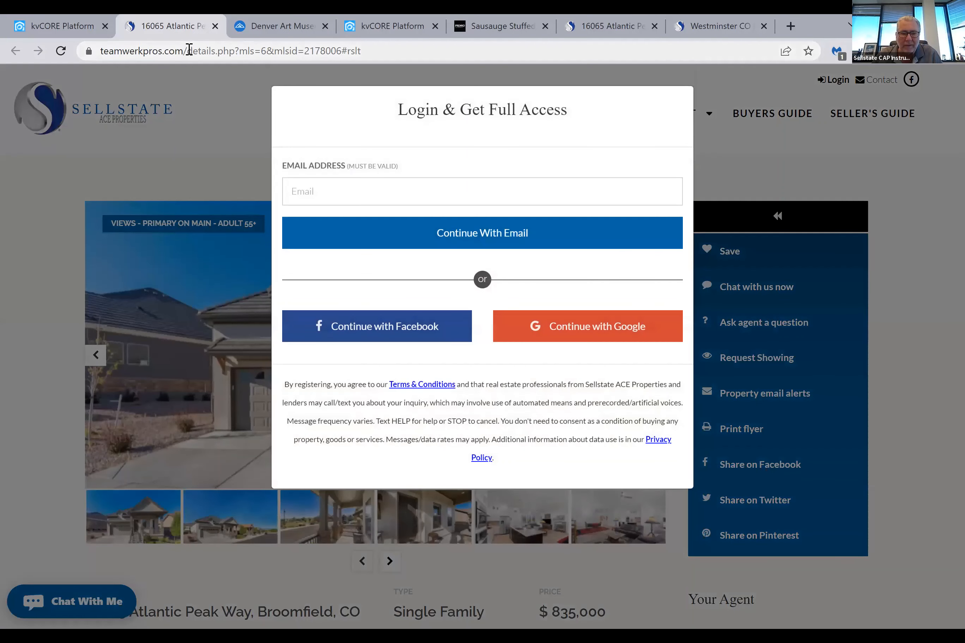
pyautogui.click(189, 50)
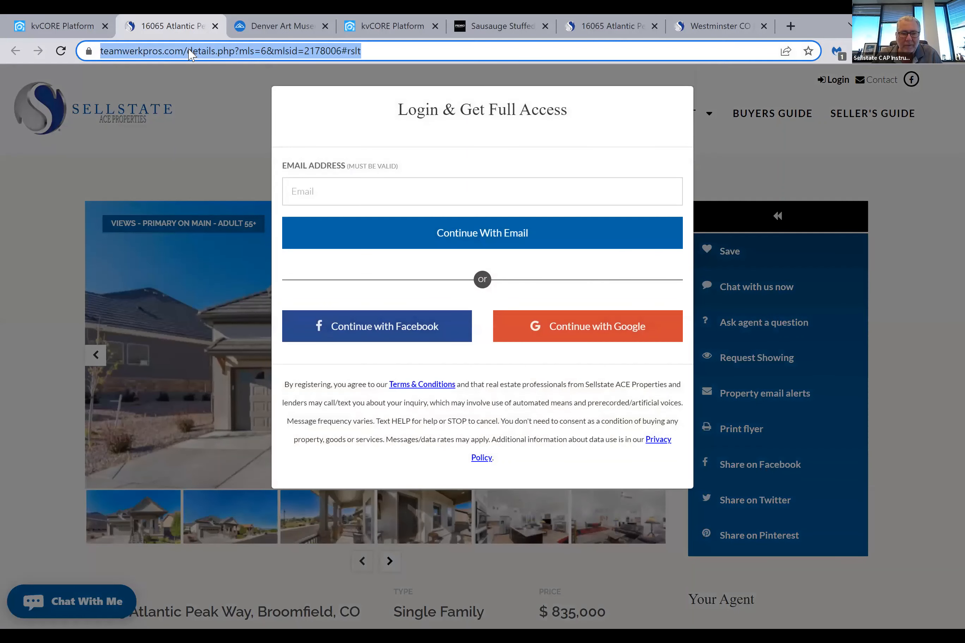
pyautogui.rightClick(189, 51)
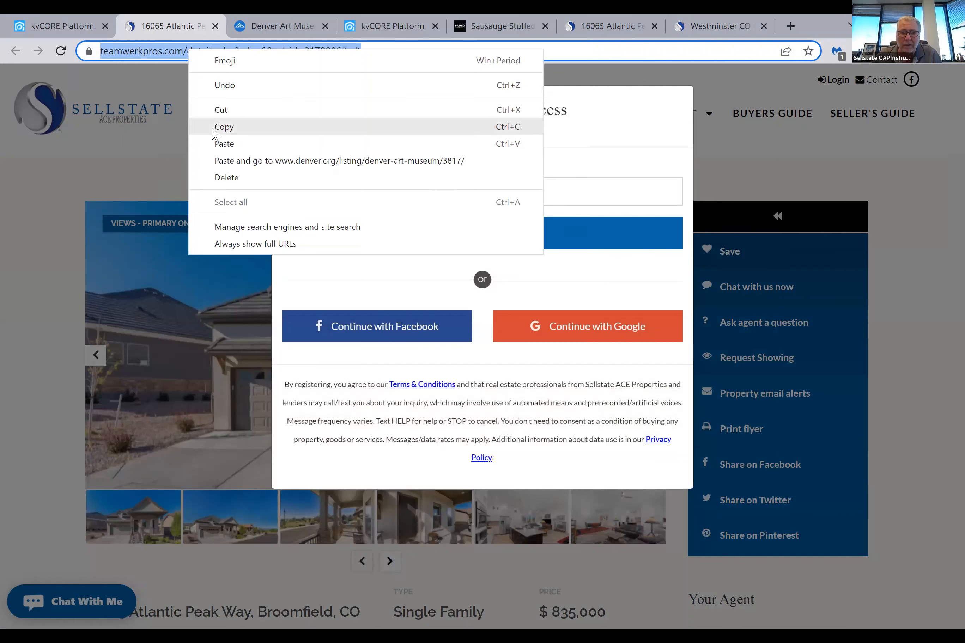
pyautogui.click(214, 134)
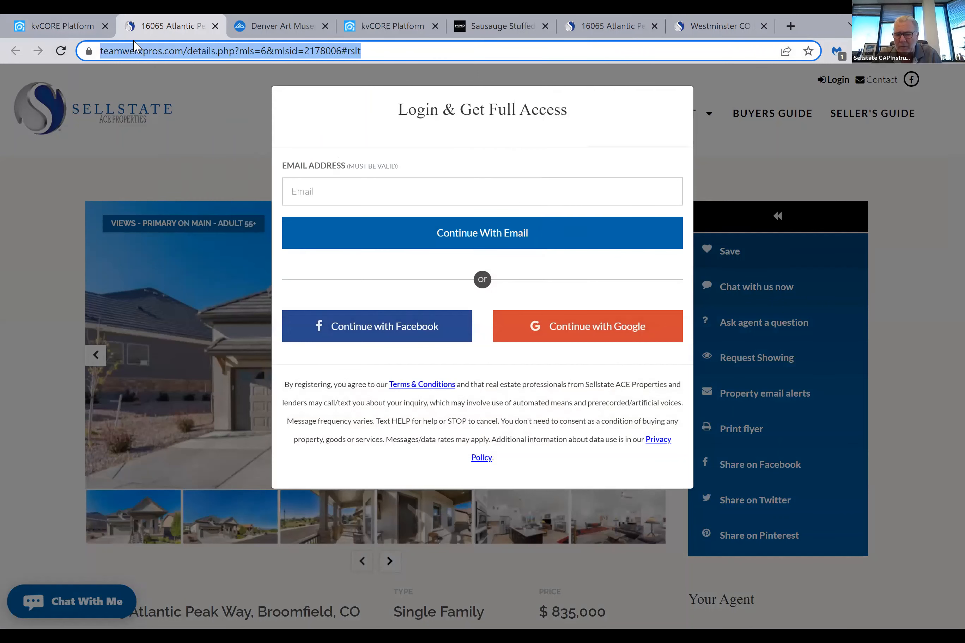
# Close the Denver Art Museum, Westminster real estate, duplicate property listing and stuffed mushroom recipe pages
pyautogui.click(66, 26)
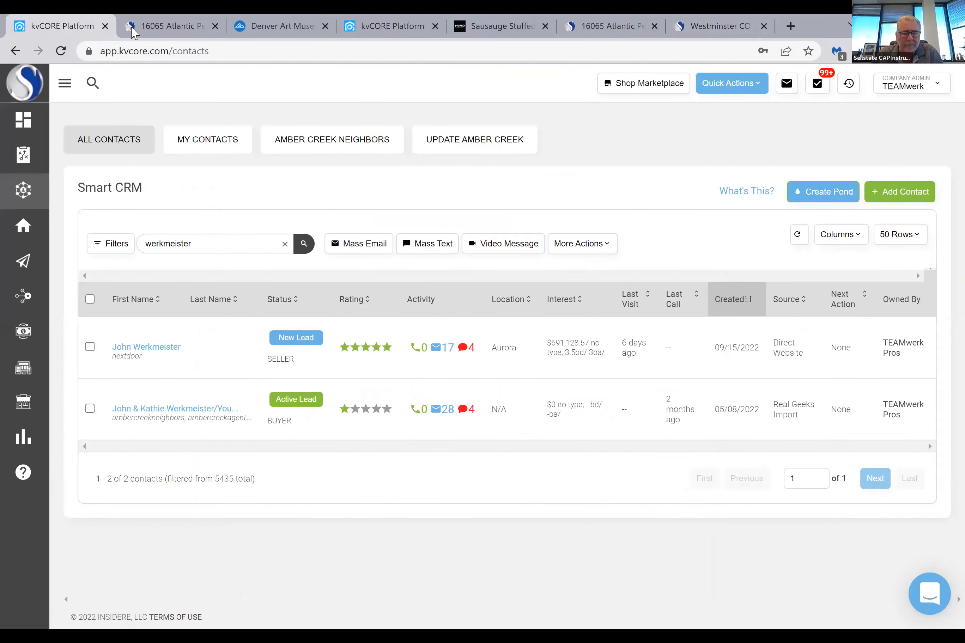
pyautogui.click(181, 26)
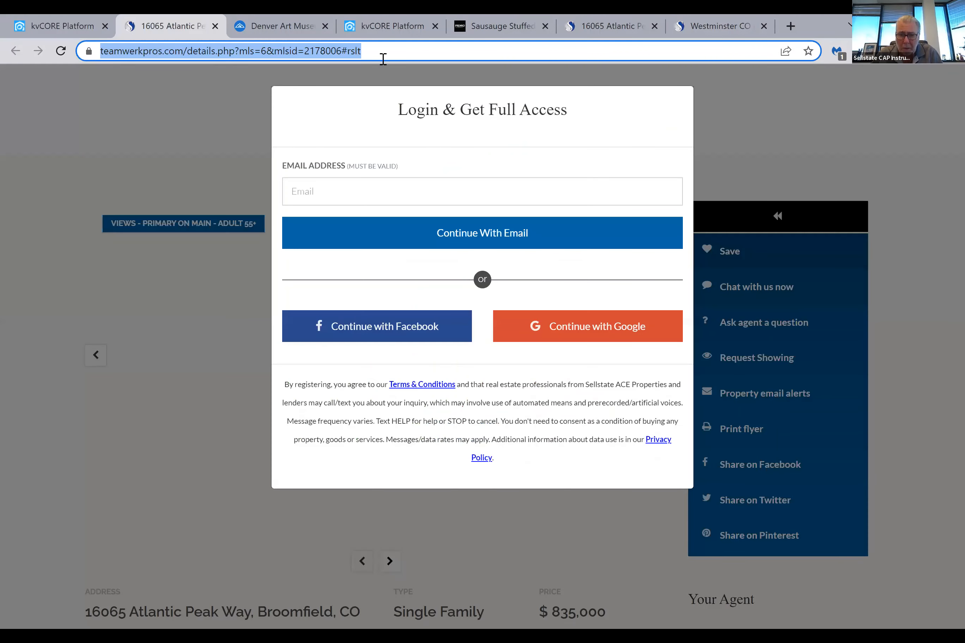
pyautogui.hotkey('ctrl', 'Tab')
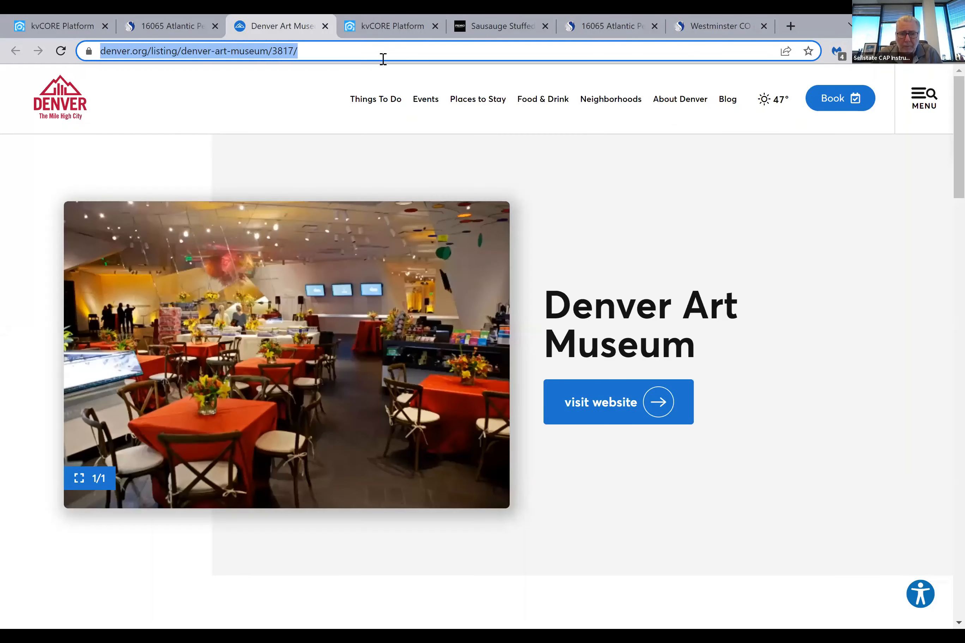
pyautogui.hotkey('ctrl', 'w')
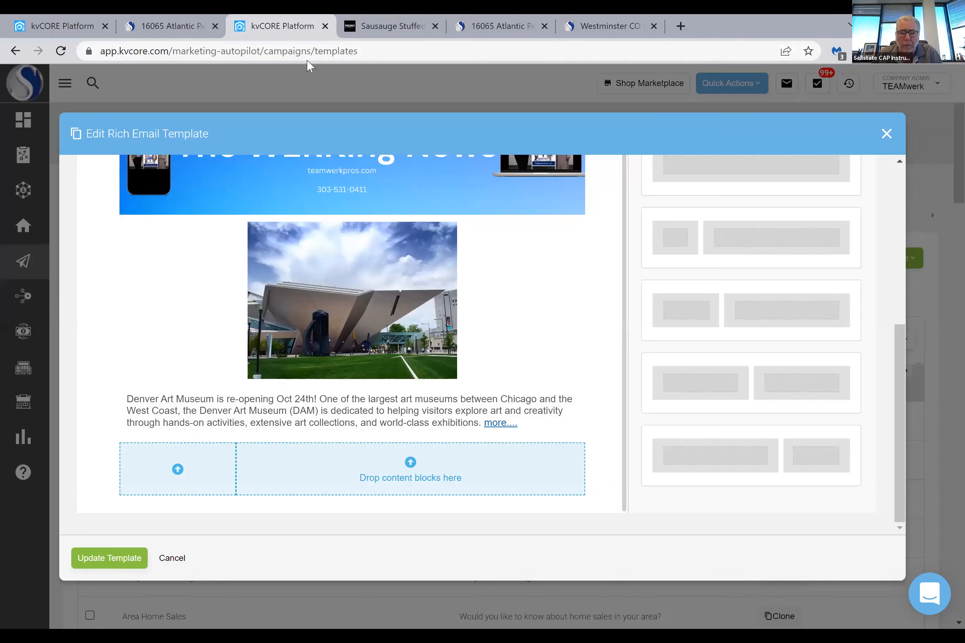
pyautogui.scroll(2, 345, 249)
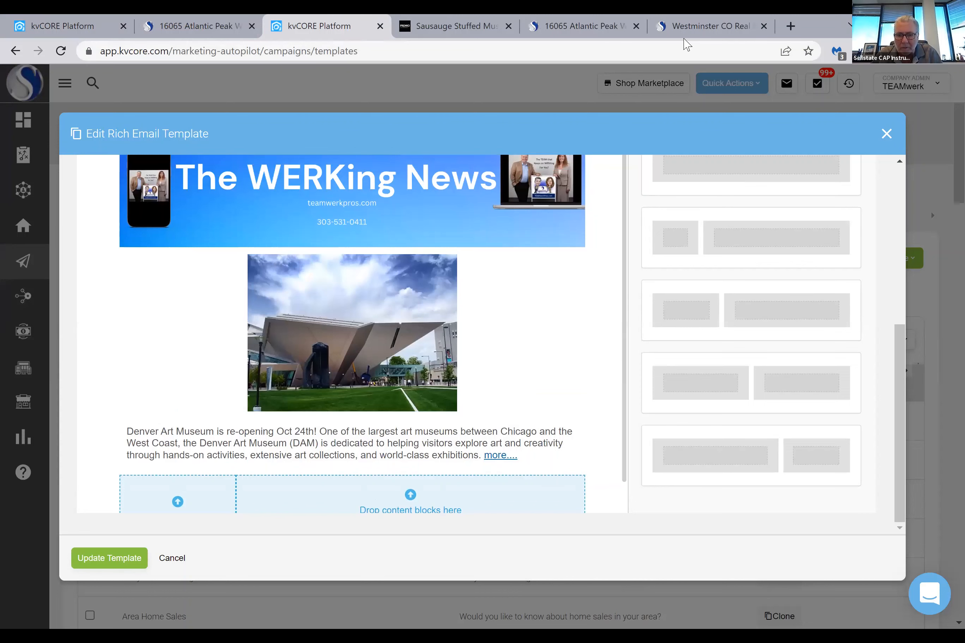
pyautogui.click(684, 39)
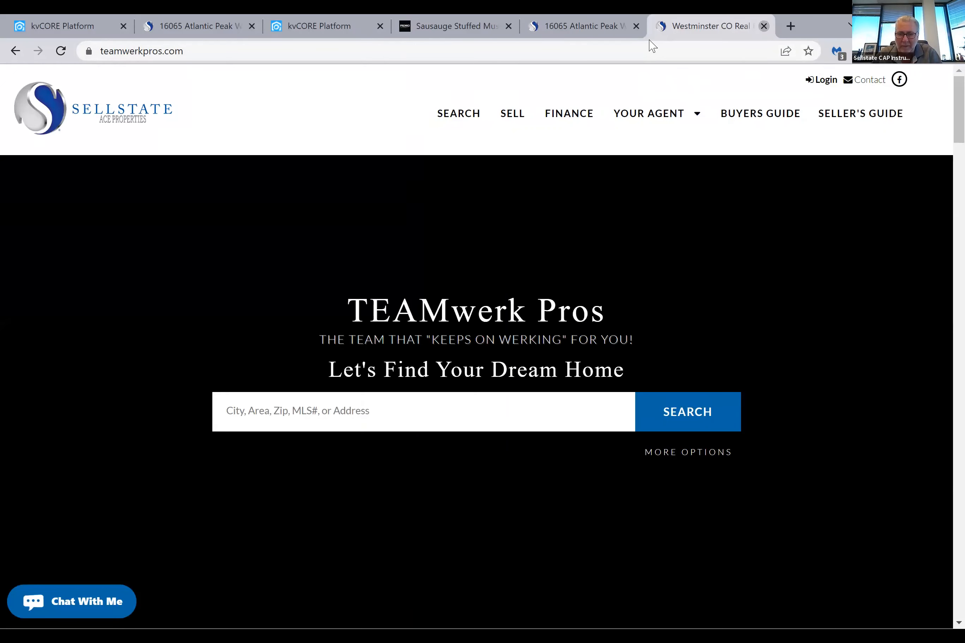
pyautogui.hotkey('ctrl', 'w')
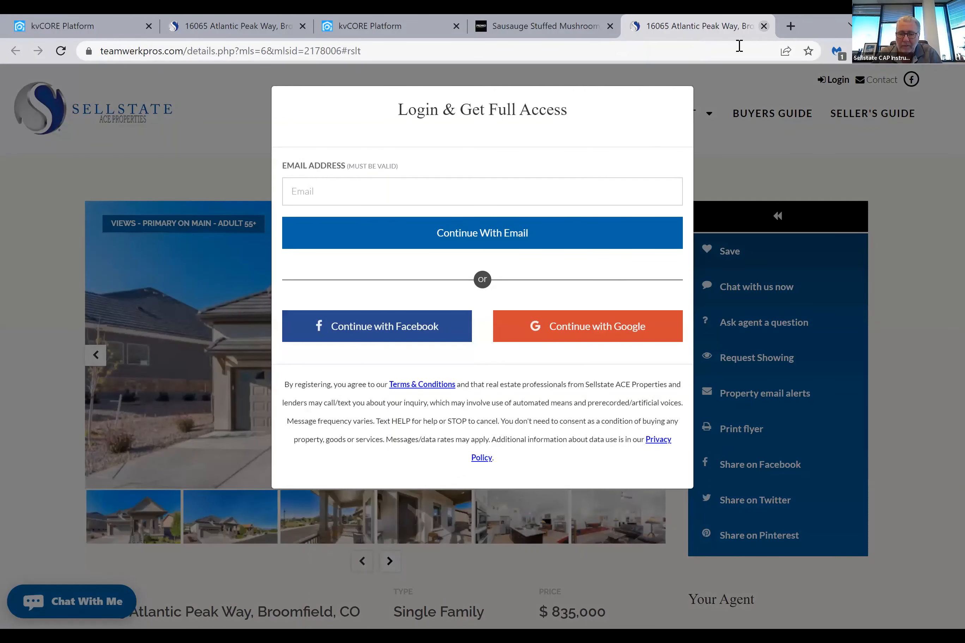
pyautogui.hotkey('ctrl', 'w')
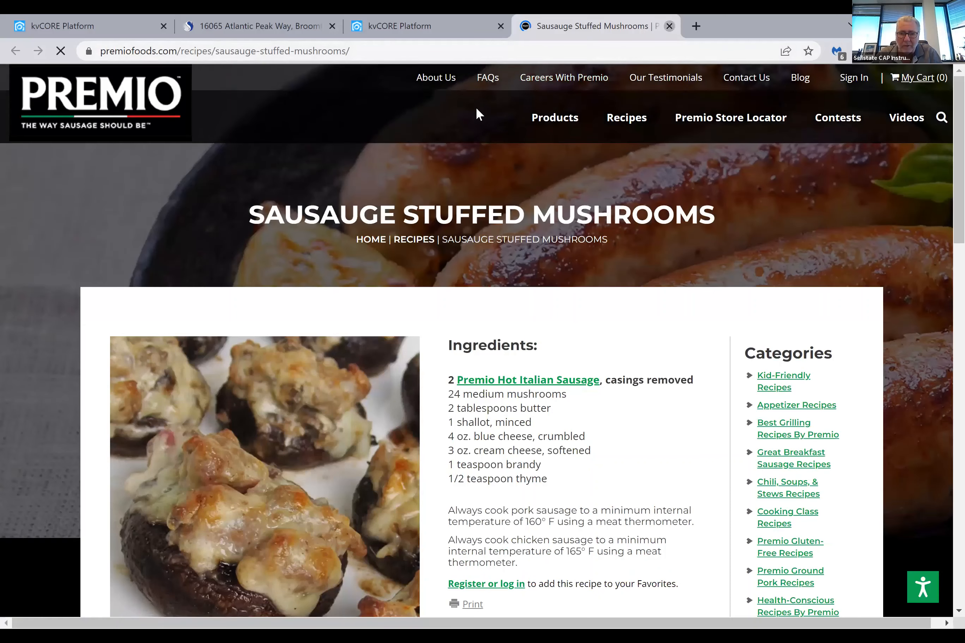
pyautogui.click(669, 25)
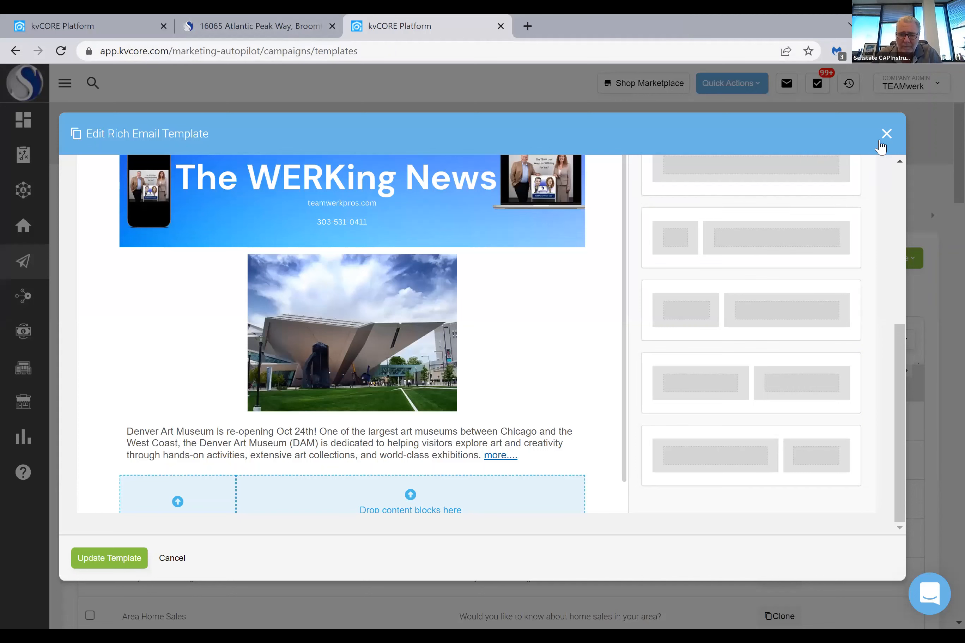
# Go from the remaining property listing page to the Sellstate site's home page and close that page
pyautogui.click(258, 26)
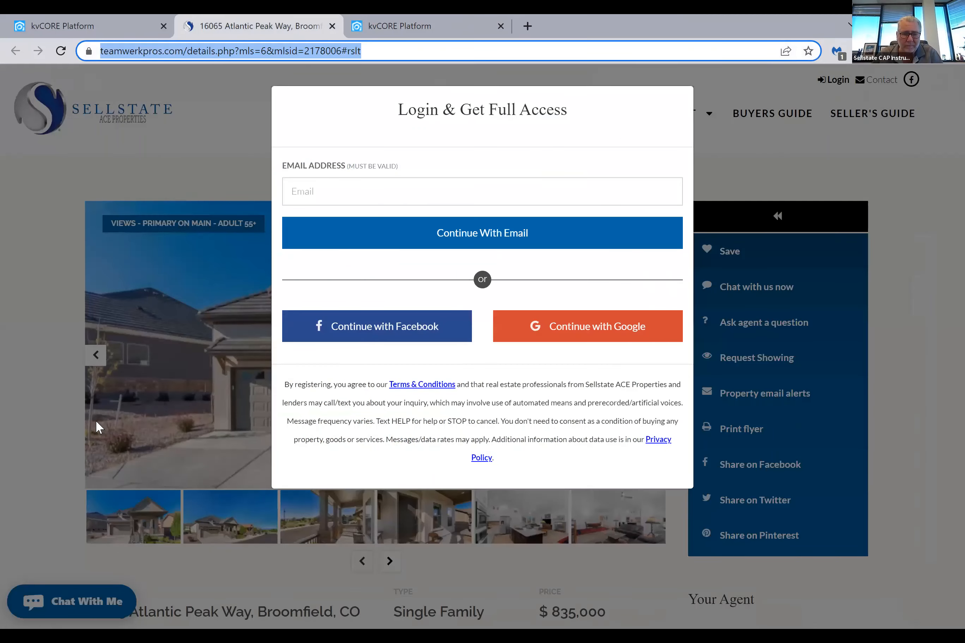
pyautogui.click(189, 78)
pyautogui.click(157, 128)
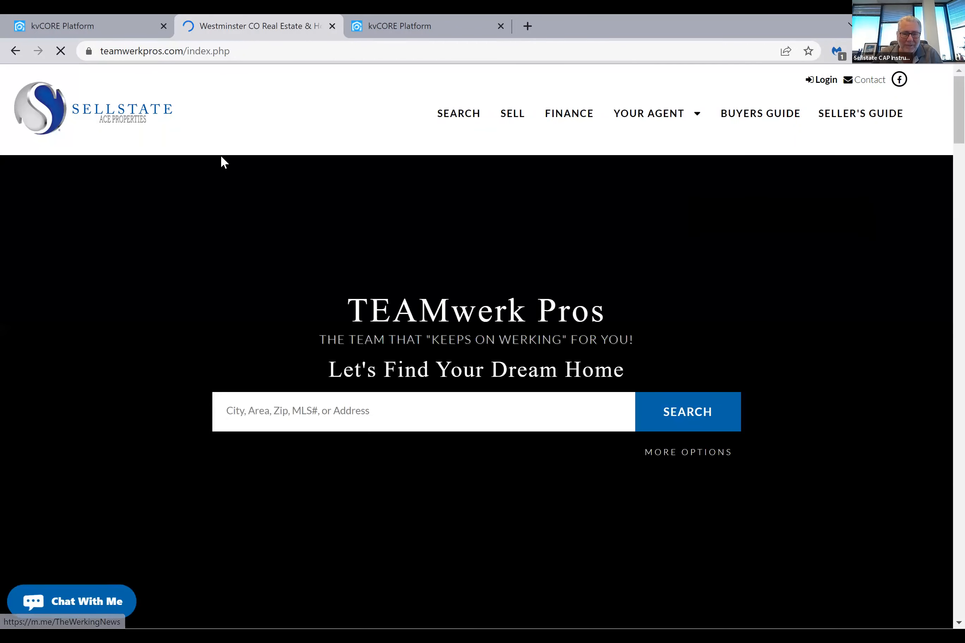
pyautogui.hotkey('ctrl', 'w')
# Show the company listings in the other kvCORE window and open the $720,000 Westminster property
pyautogui.click(81, 29)
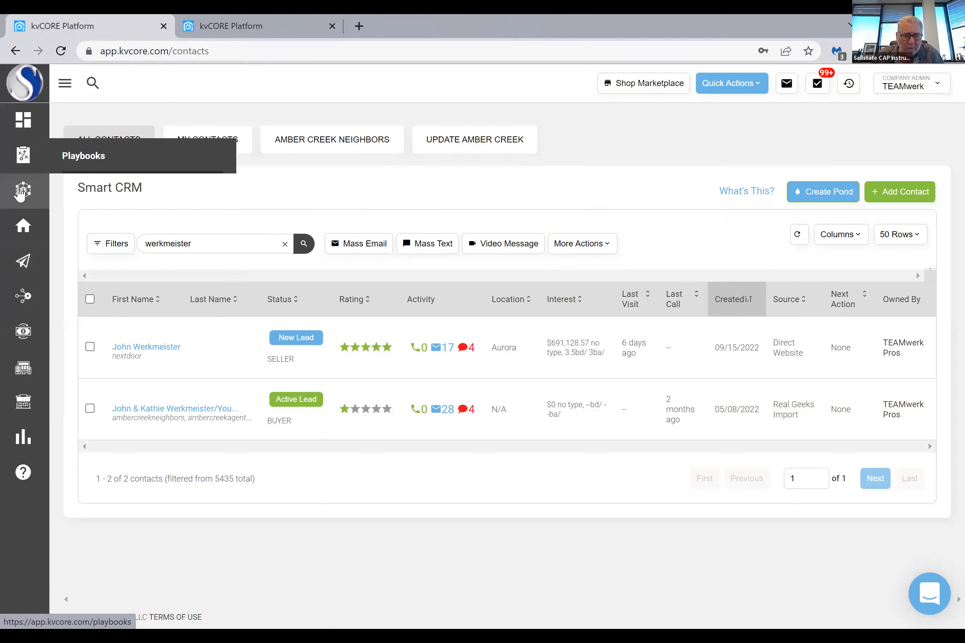
pyautogui.moveTo(17, 241)
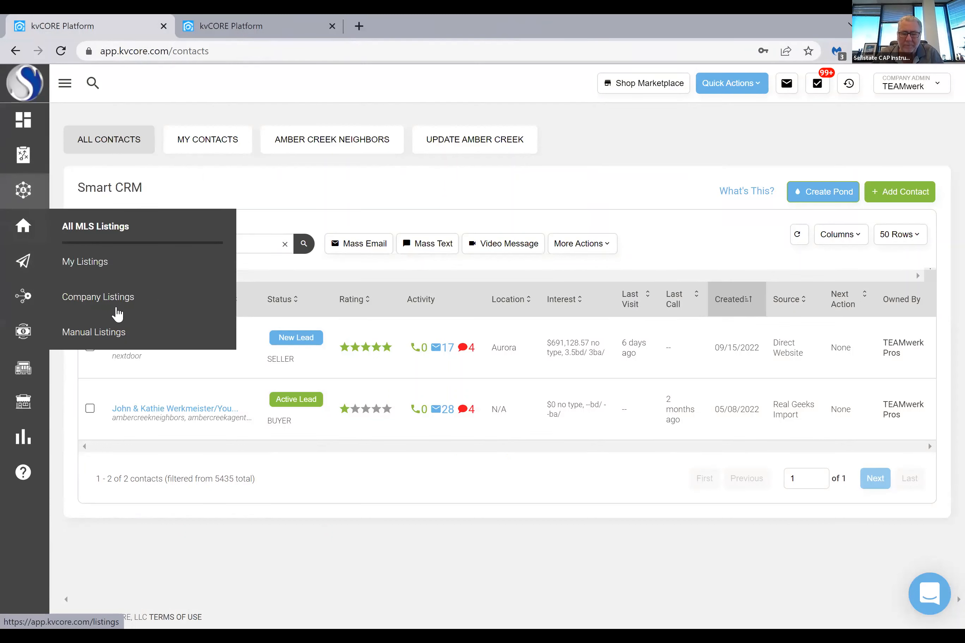
pyautogui.click(112, 300)
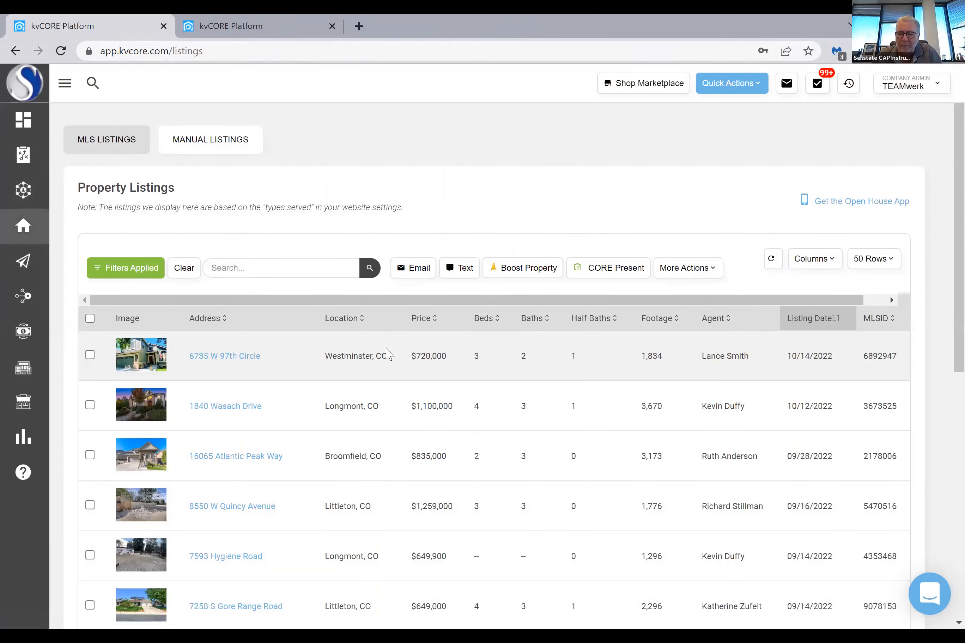
pyautogui.scroll(-3, 305, 216)
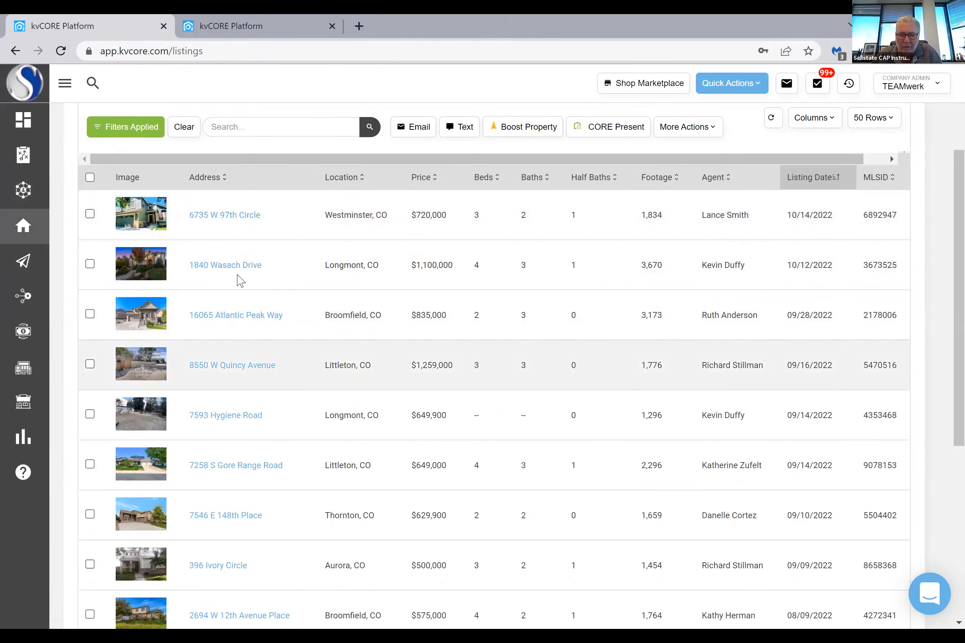
pyautogui.click(232, 222)
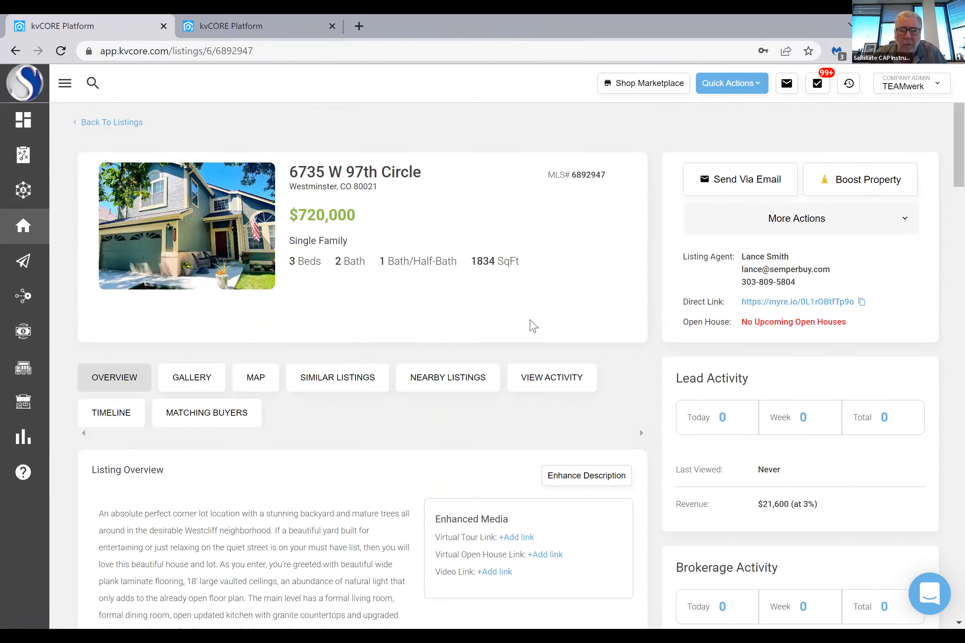
# Show the Westminster property's photo gallery and start saving its first exterior photo as an image file
pyautogui.scroll(-3, 525, 331)
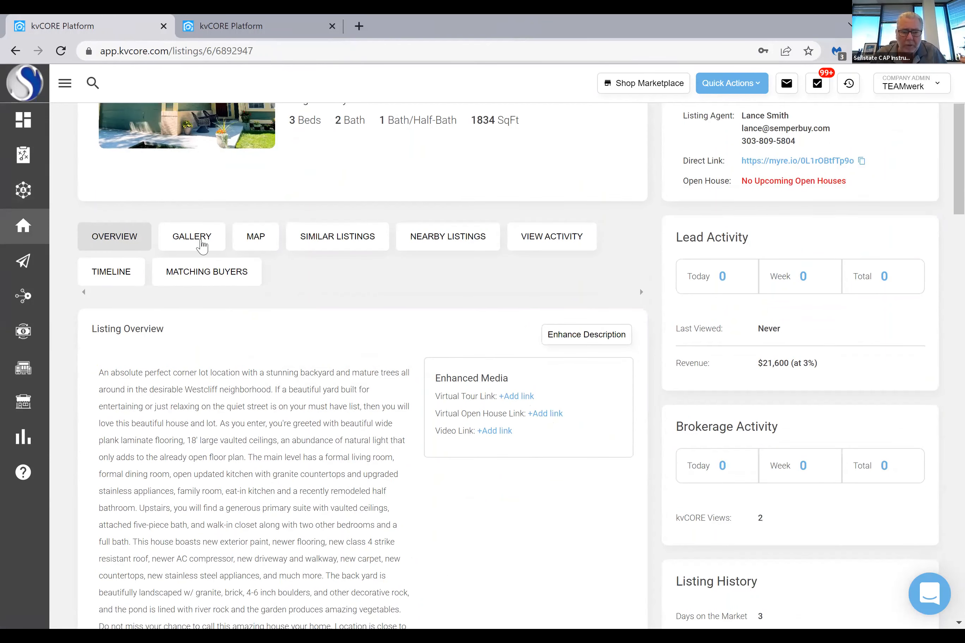
pyautogui.click(194, 242)
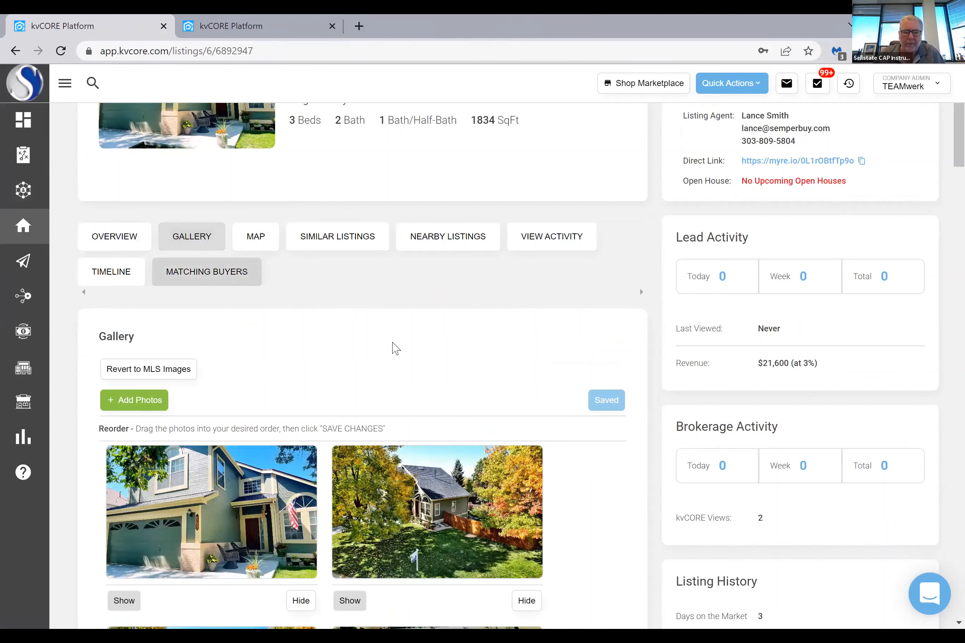
pyautogui.scroll(-6, 360, 319)
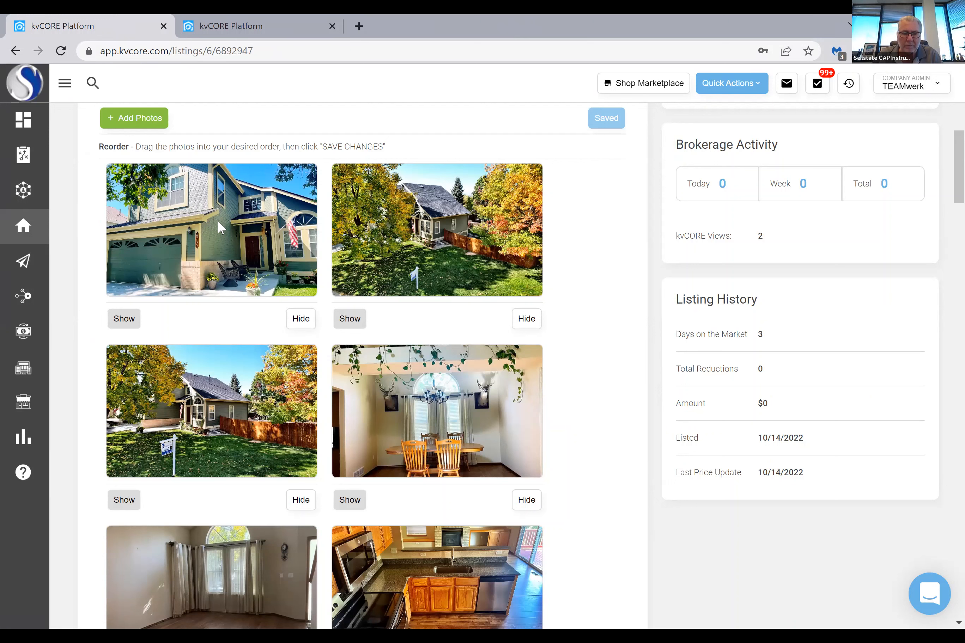
pyautogui.rightClick(258, 260)
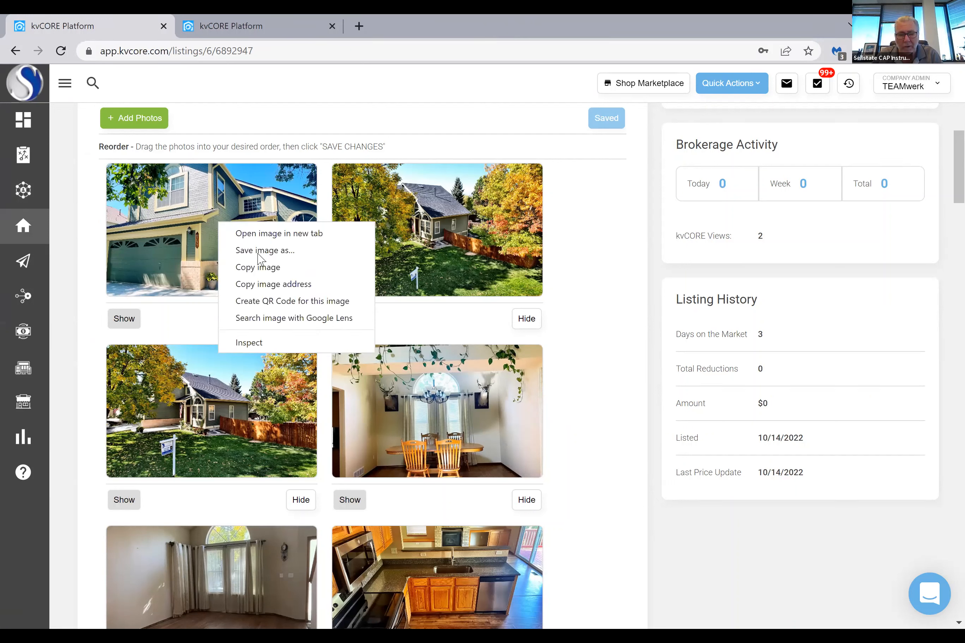
pyautogui.click(257, 252)
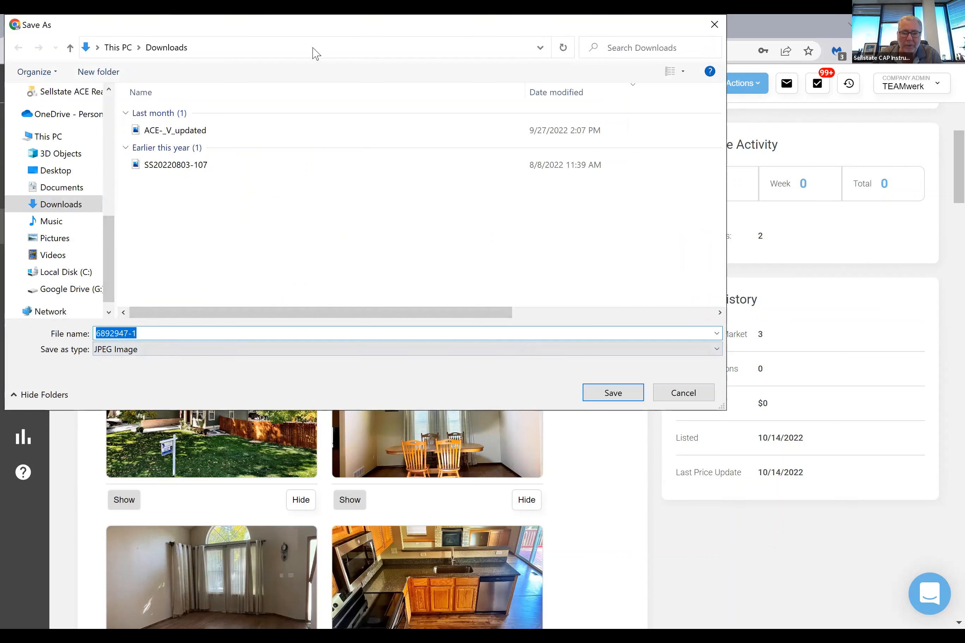
# Name the photo file after the property's street address, checking it against the heading of the listing page
pyautogui.moveTo(423, 25); pyautogui.dragTo(517, 186)
pyautogui.scroll(6, 598, 148)
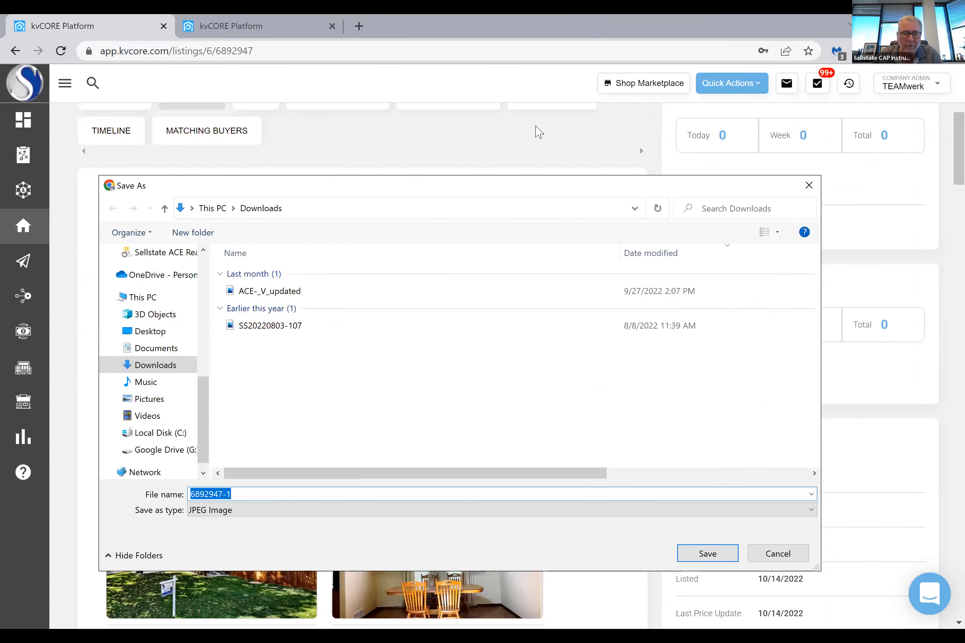
pyautogui.scroll(3, 536, 132)
pyautogui.scroll(-1, 536, 132)
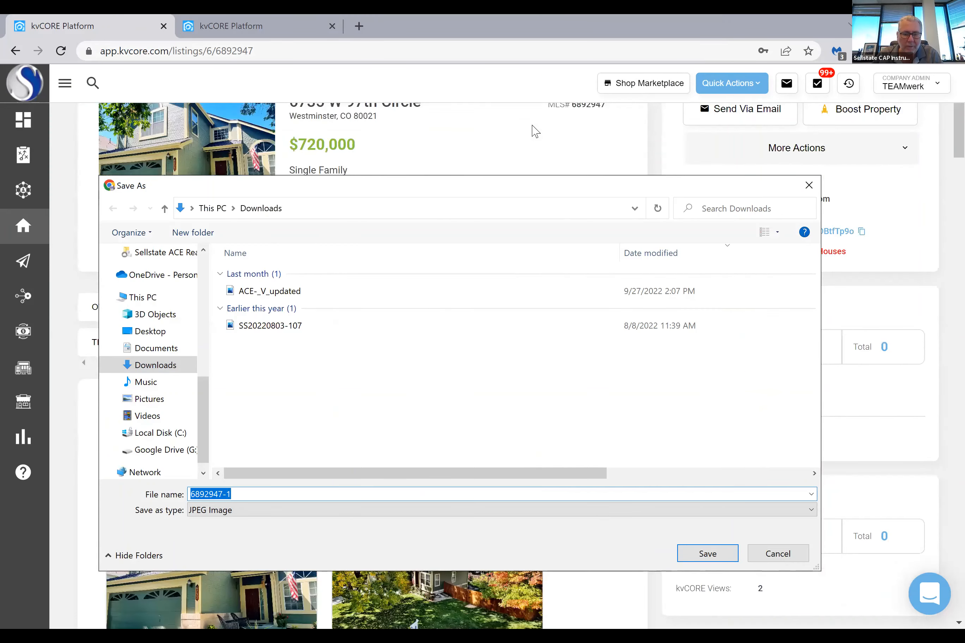
pyautogui.scroll(2, 535, 132)
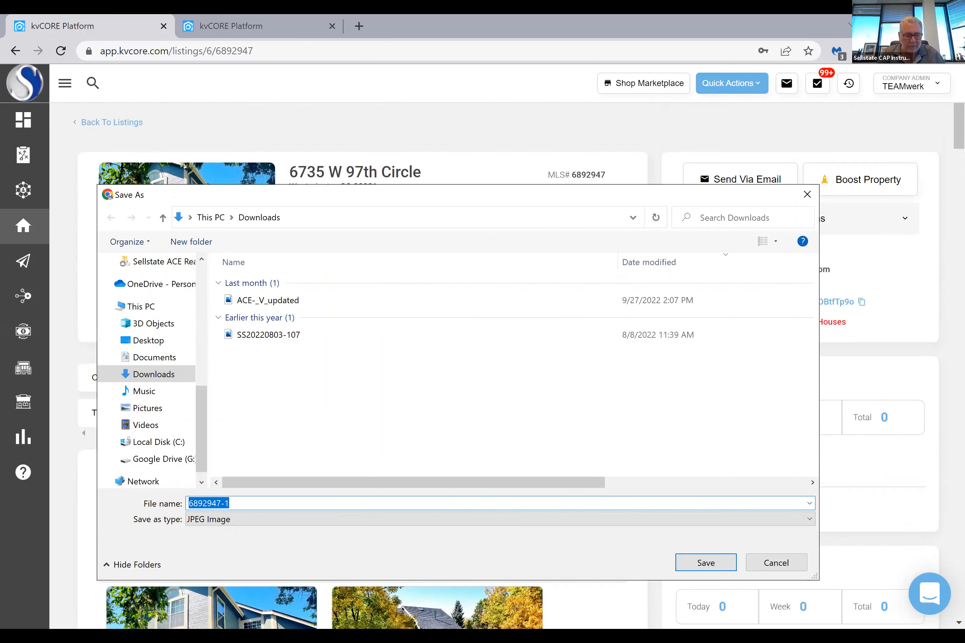
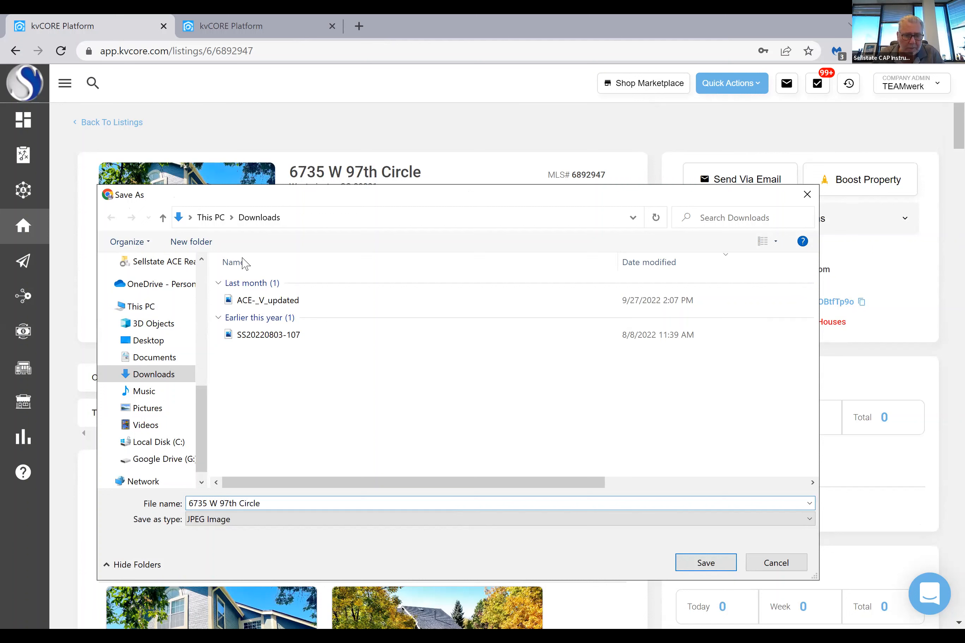
# Save the JPEG photo in the Propery Pictures folder within Newsletter Template Photos on the Desktop
pyautogui.click(162, 218)
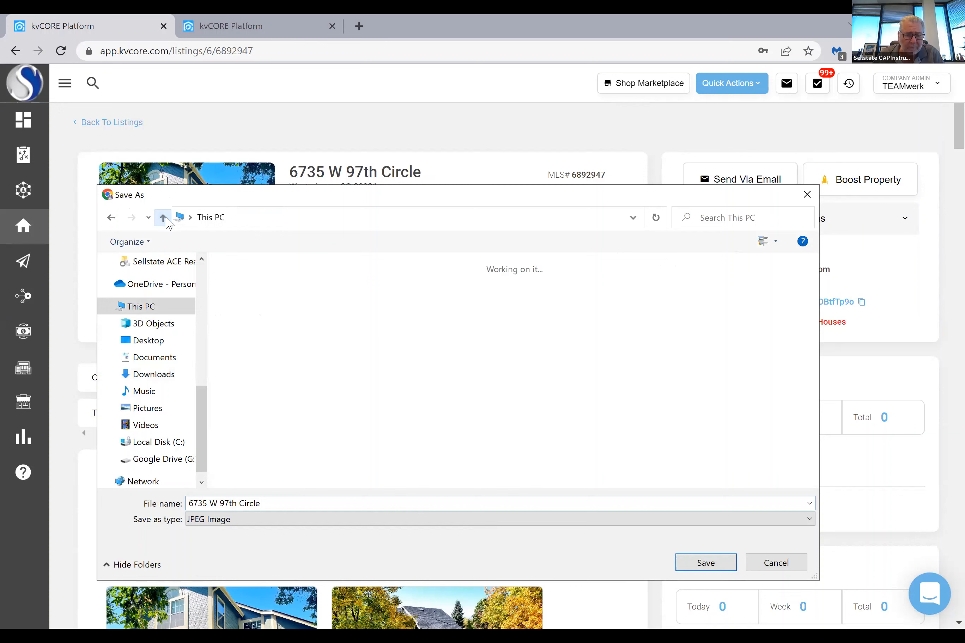
pyautogui.click(150, 341)
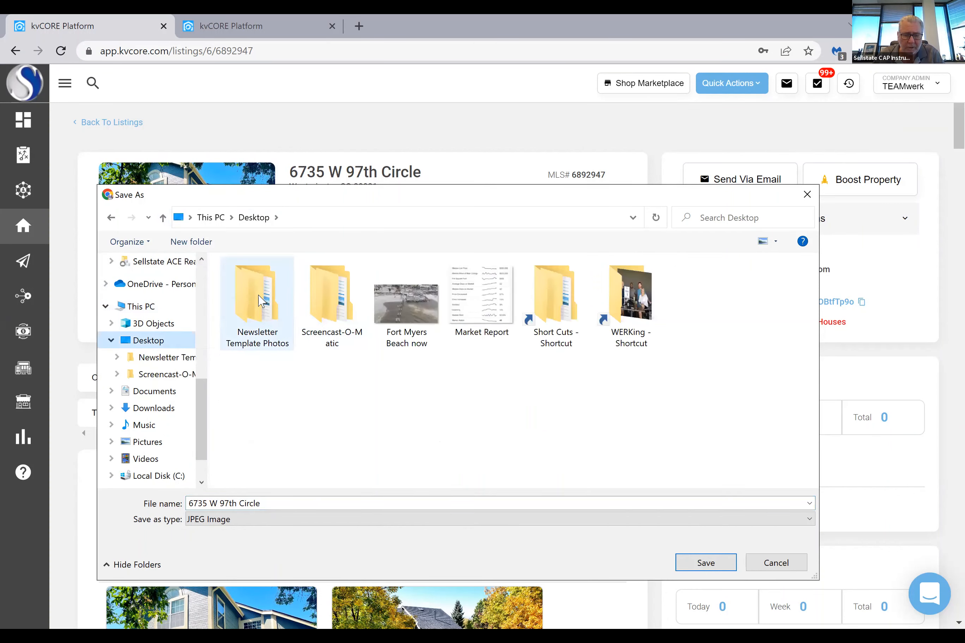
pyautogui.doubleClick(255, 299)
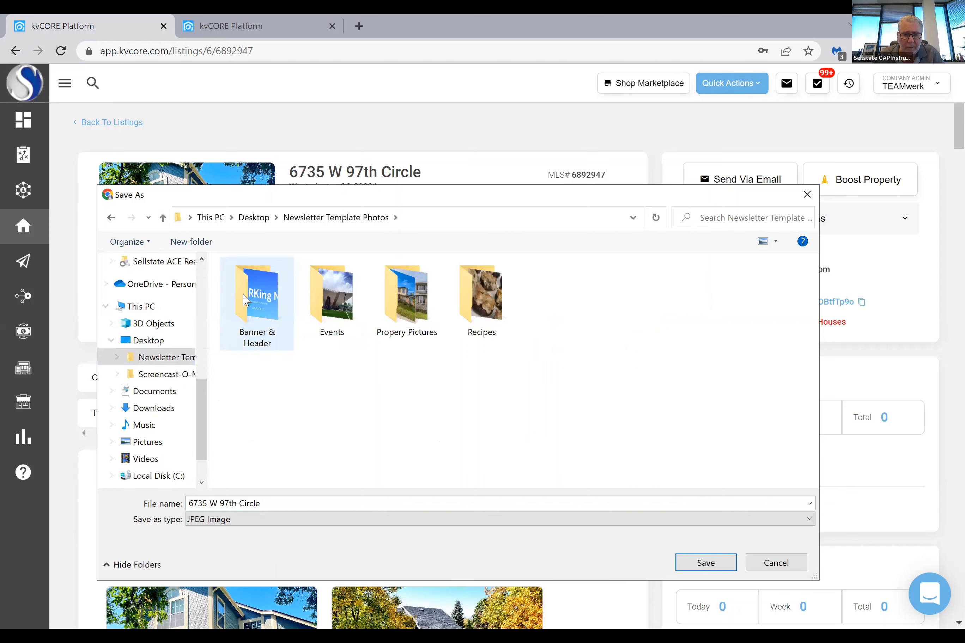
pyautogui.doubleClick(421, 301)
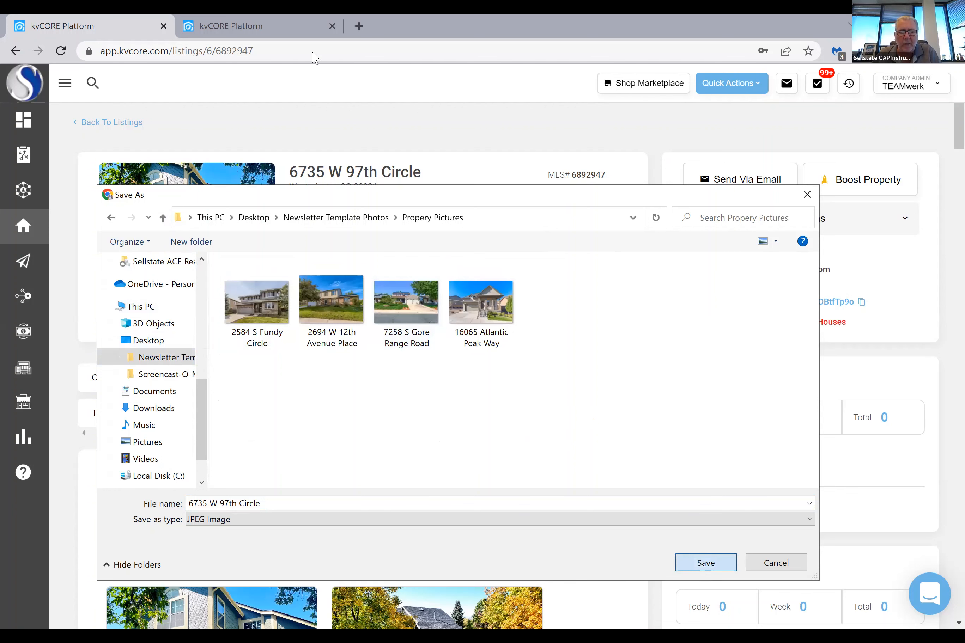
pyautogui.press('Return')
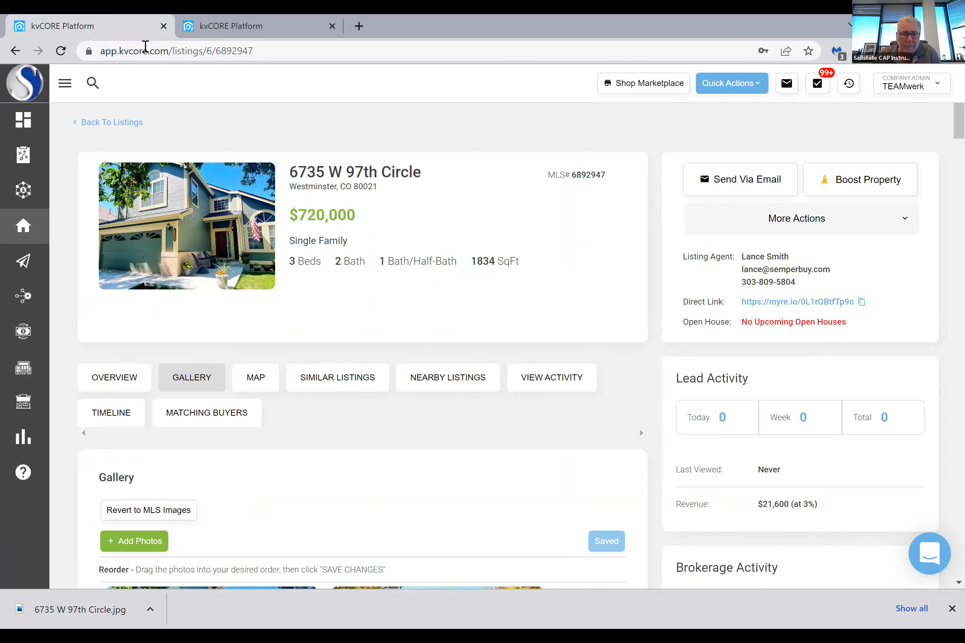
# Return to the newsletter template being edited and show its available content blocks
pyautogui.hotkey('ctrl', 'Tab')
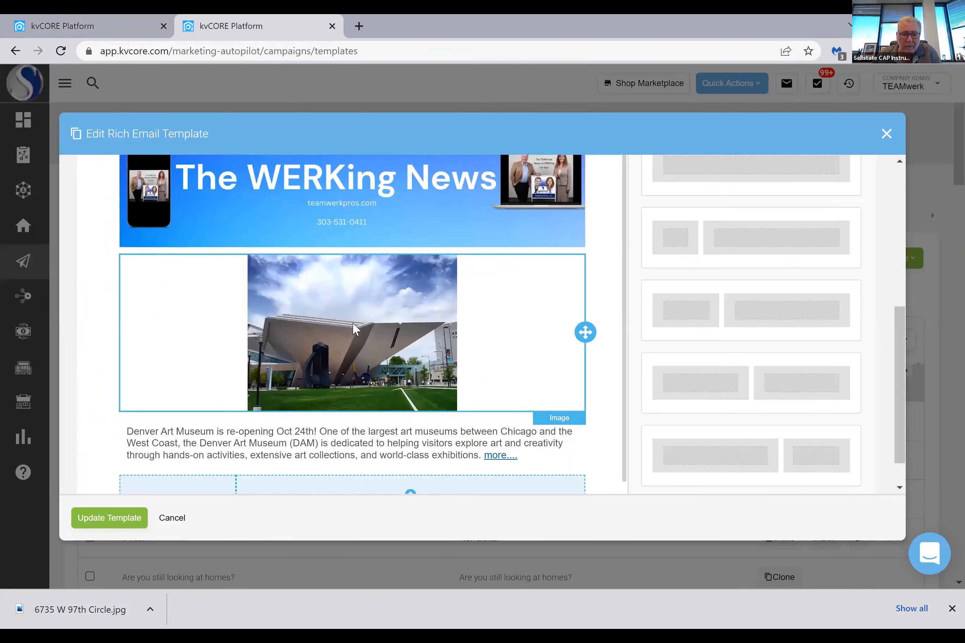
pyautogui.scroll(-1, 354, 332)
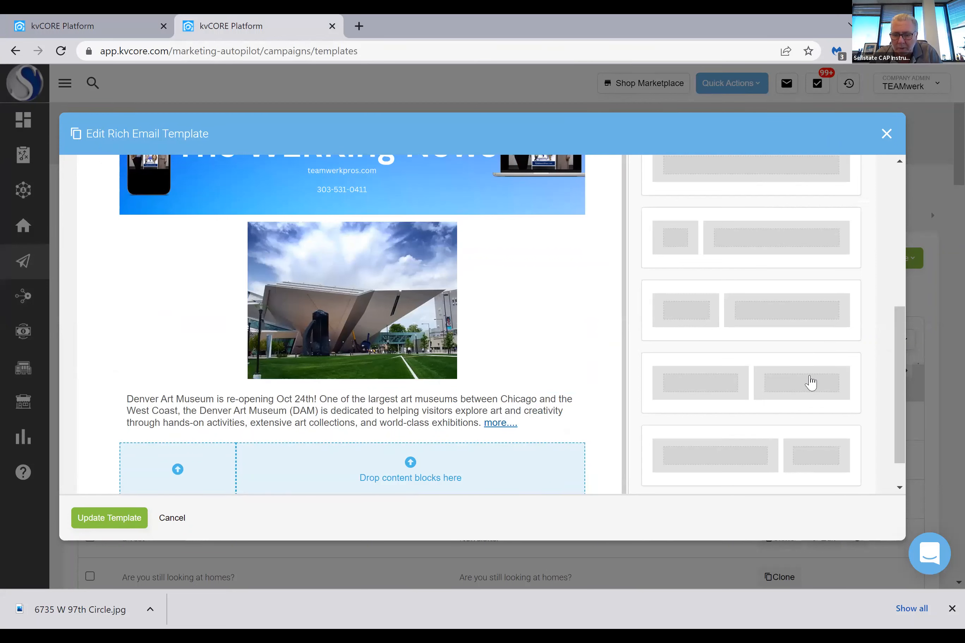
pyautogui.scroll(4, 840, 267)
pyautogui.click(839, 274)
pyautogui.scroll(-5, 706, 347)
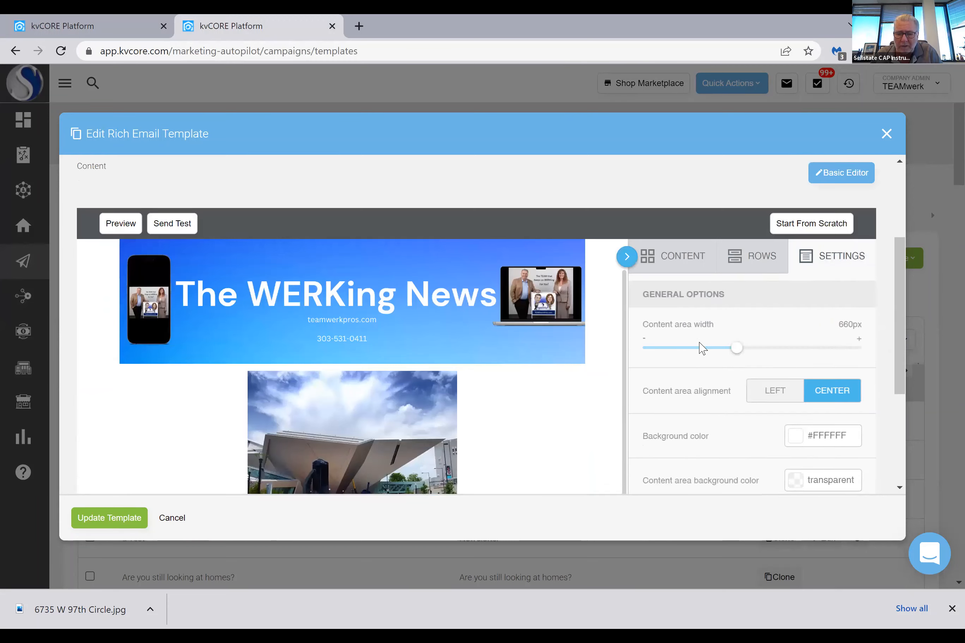
pyautogui.scroll(5, 698, 342)
pyautogui.click(685, 348)
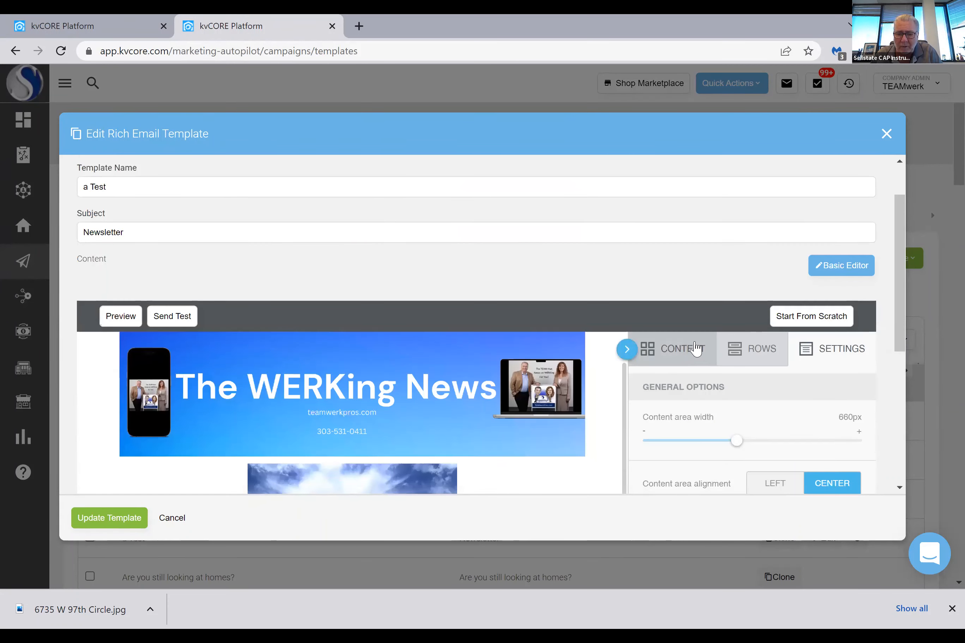
# Place a Button content block in the narrow column of the empty two-column row below the museum text
pyautogui.scroll(-5, 692, 347)
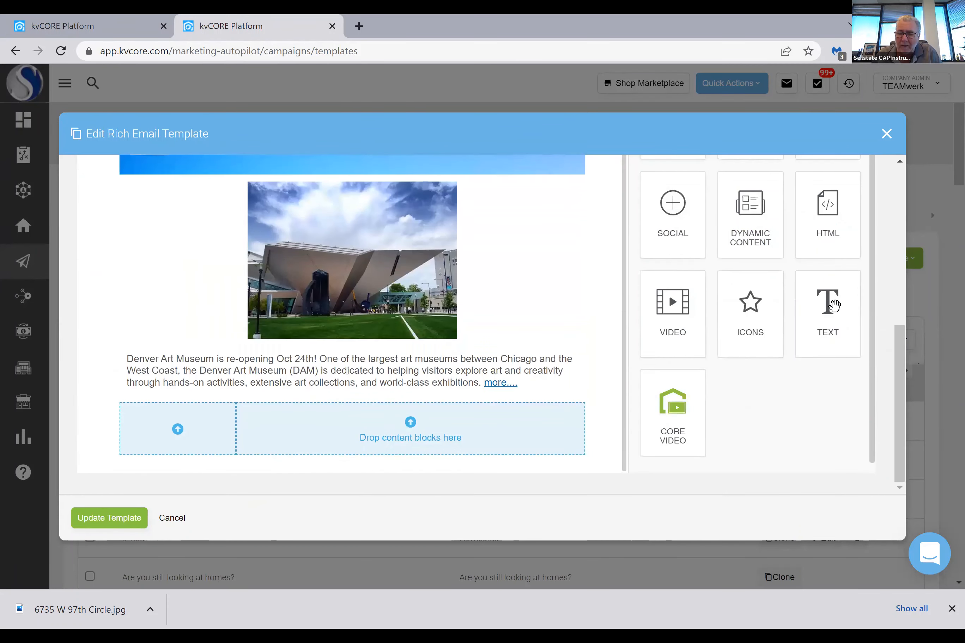
pyautogui.scroll(1, 819, 291)
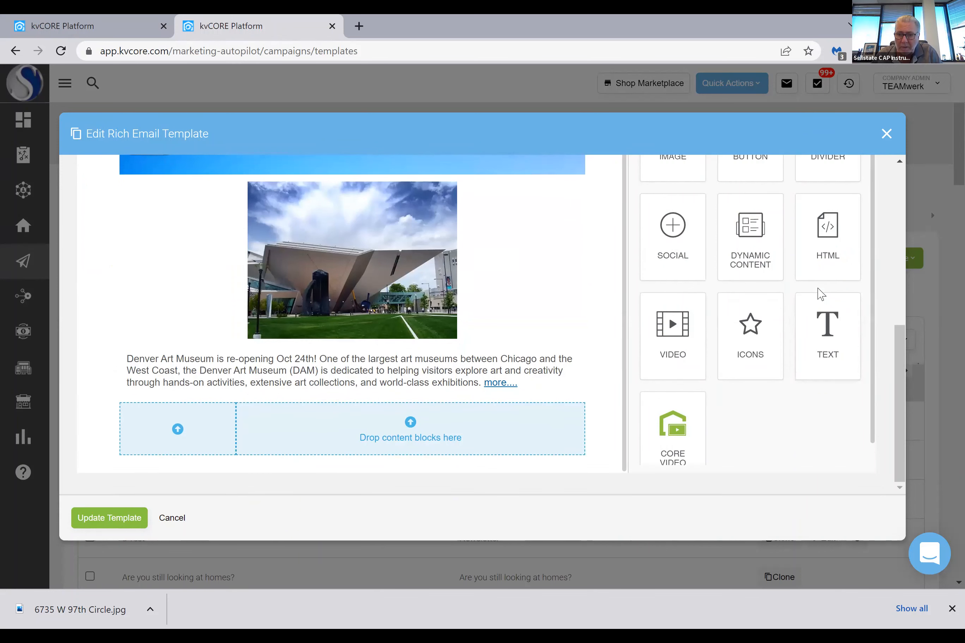
pyautogui.scroll(3, 769, 303)
pyautogui.moveTo(761, 270); pyautogui.dragTo(777, 295)
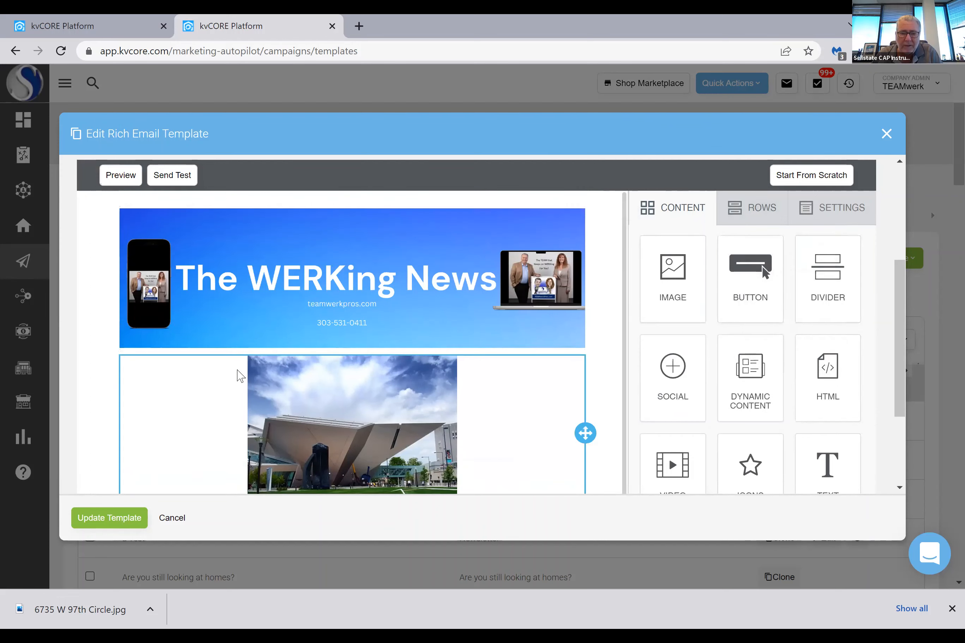
pyautogui.scroll(-1, 239, 377)
pyautogui.scroll(-3, 254, 381)
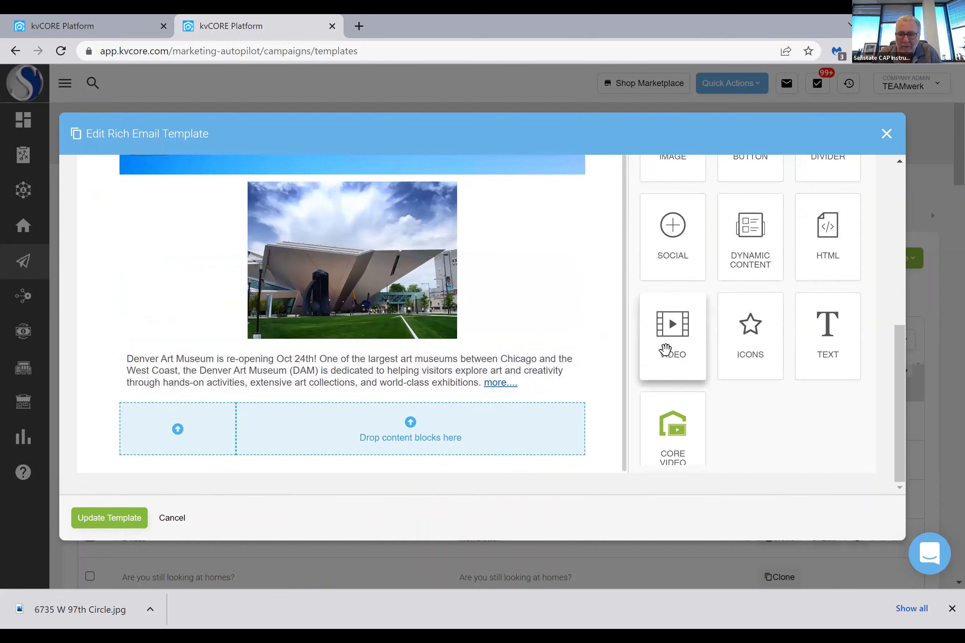
pyautogui.scroll(2, 737, 224)
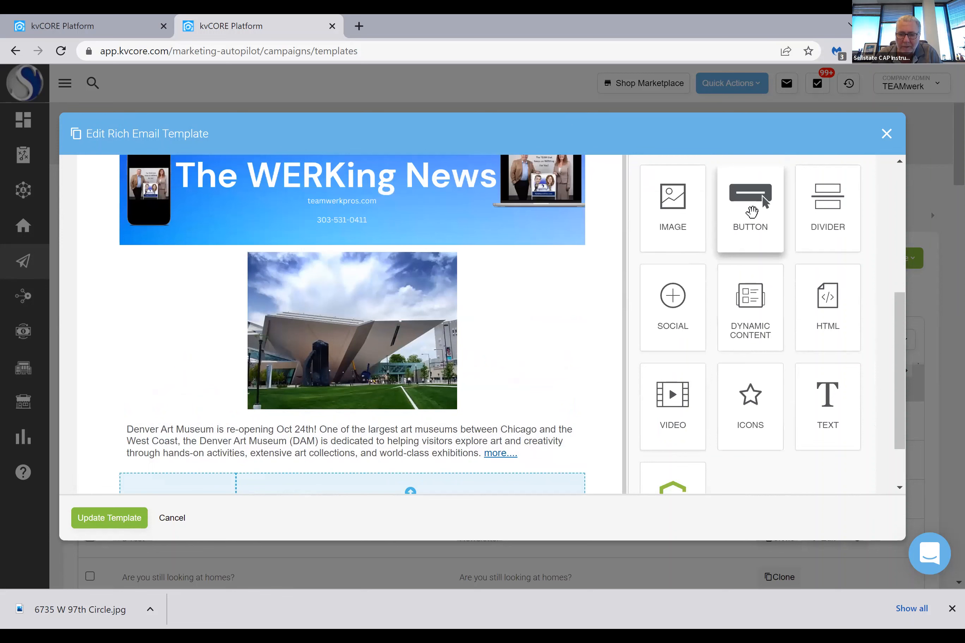
pyautogui.moveTo(749, 209); pyautogui.dragTo(150, 491)
pyautogui.scroll(-2, 354, 341)
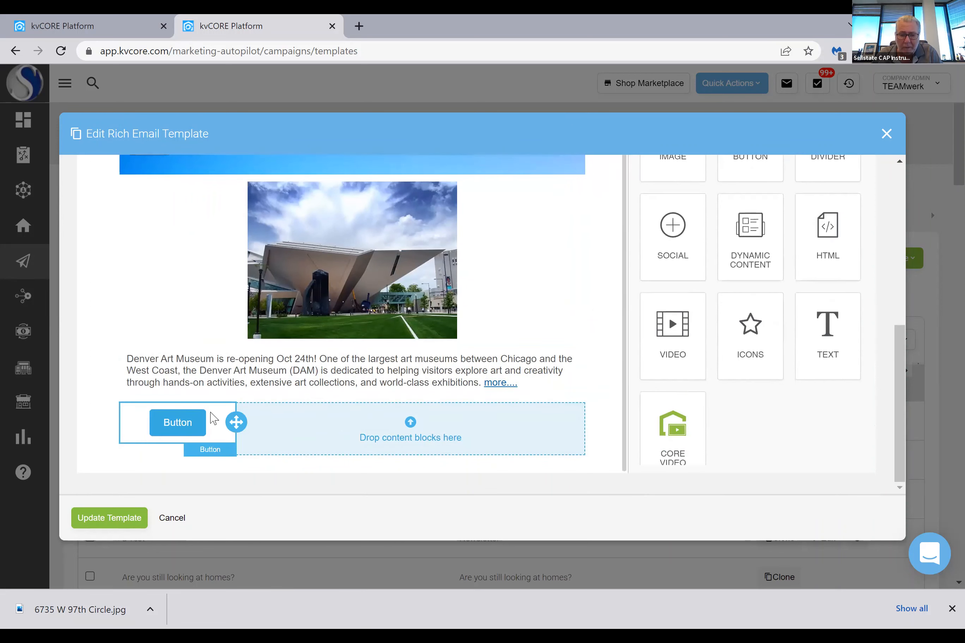
pyautogui.scroll(2, 623, 320)
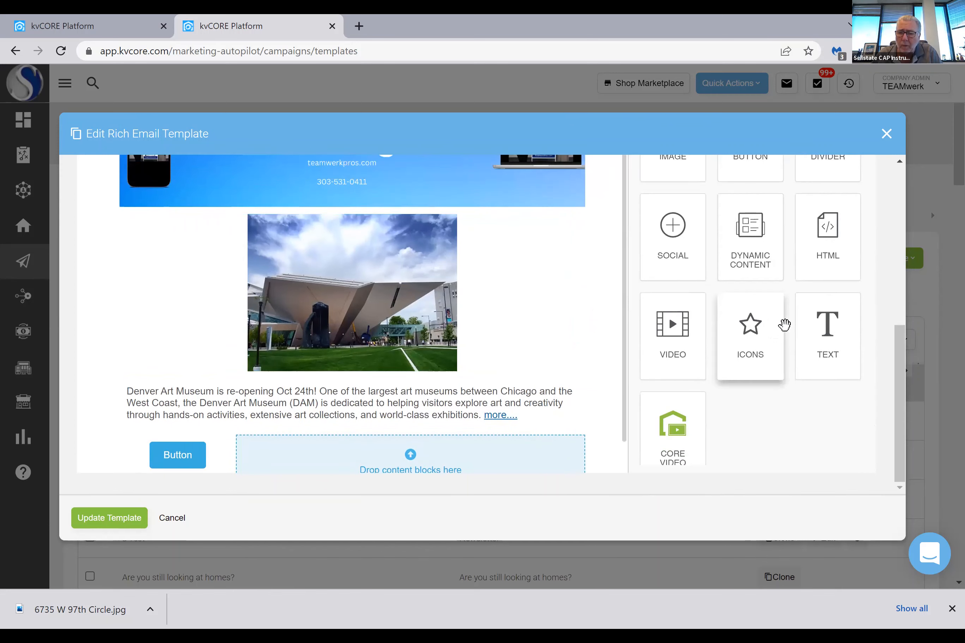
pyautogui.scroll(4, 780, 324)
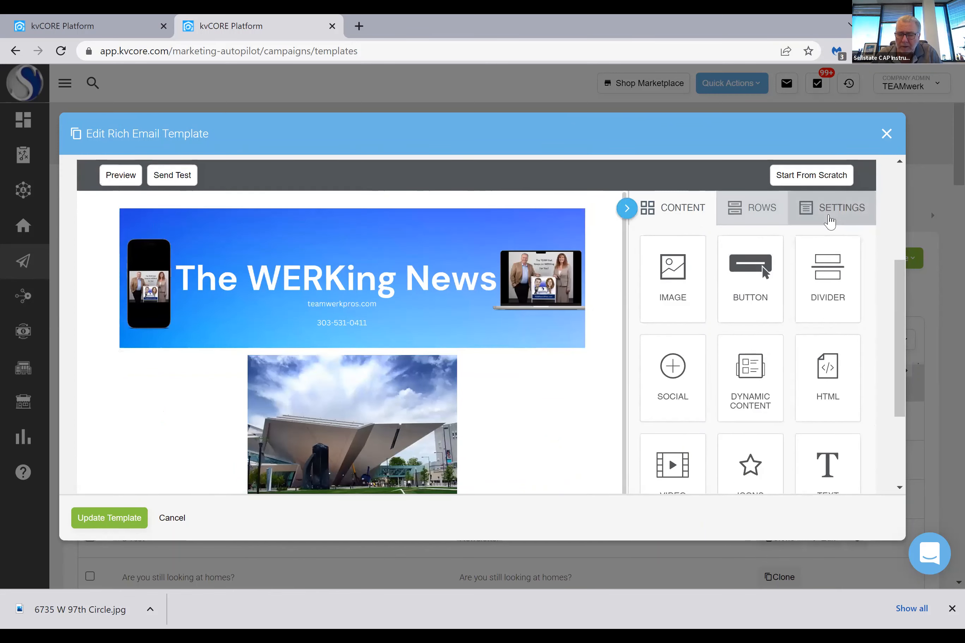
pyautogui.click(827, 214)
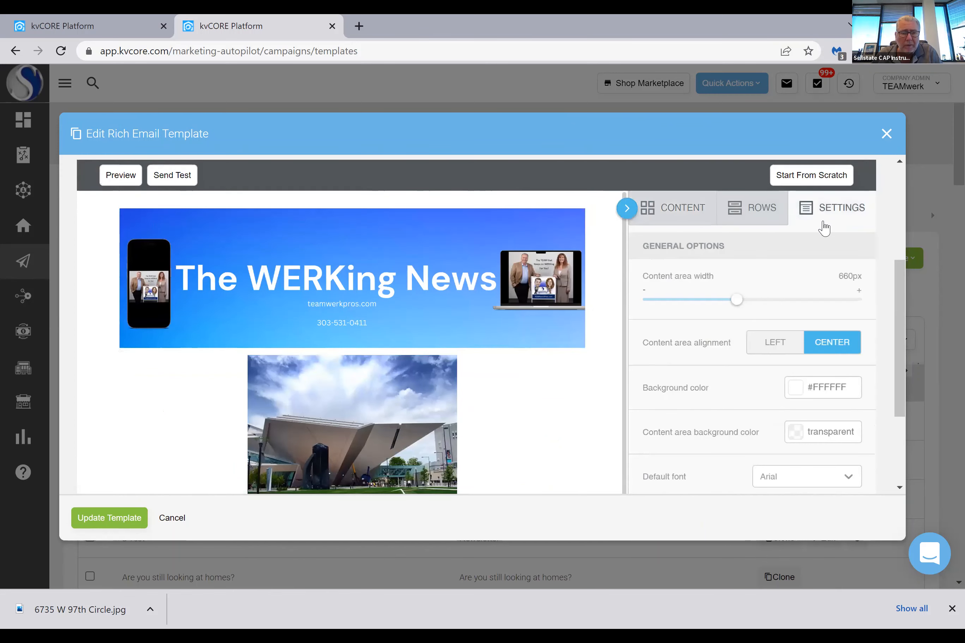
# Copy the property's street address from the heading of its kvCORE listing page
pyautogui.click(145, 26)
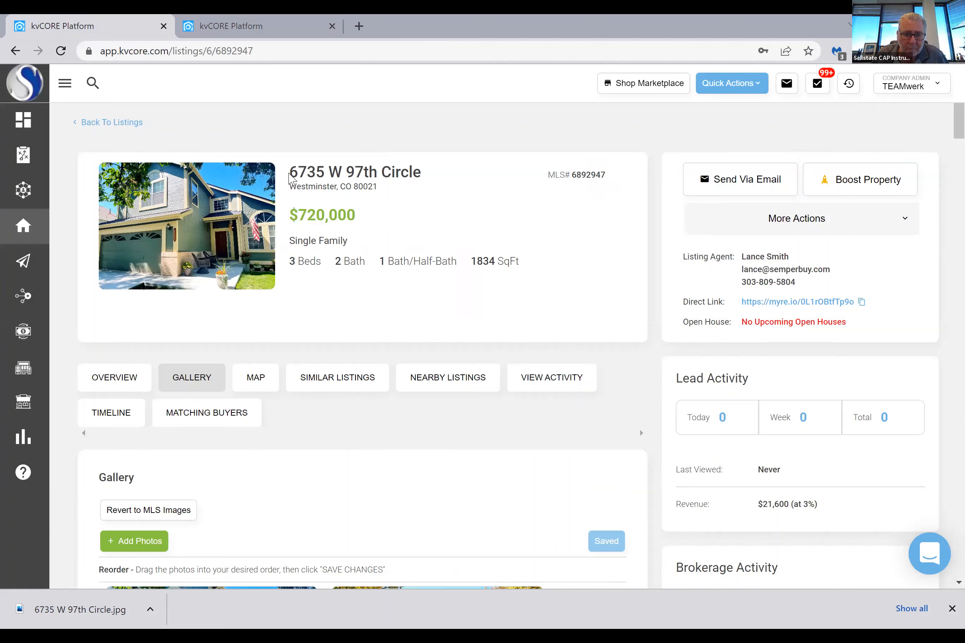
pyautogui.tripleClick(424, 178)
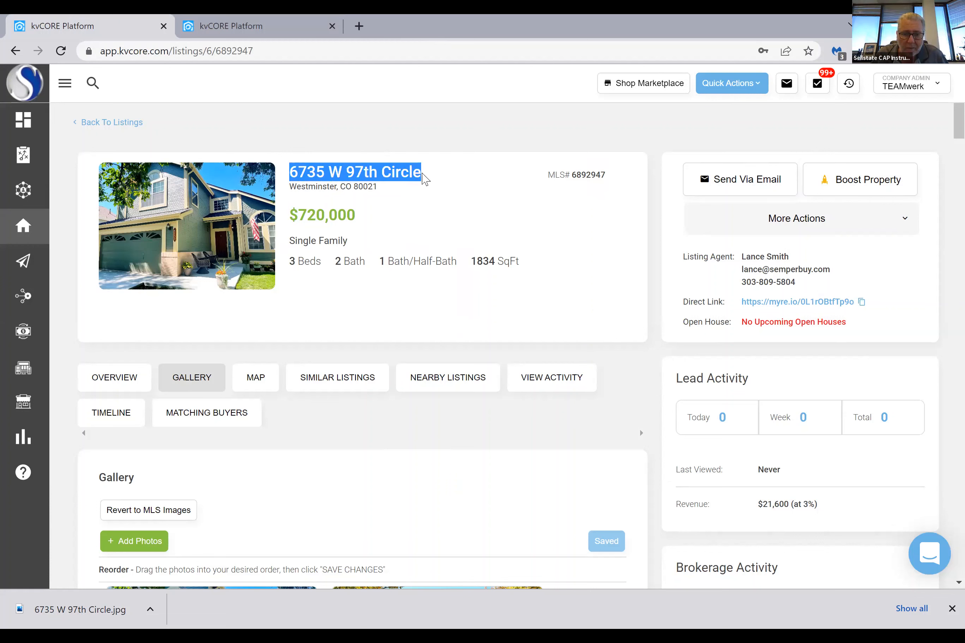
pyautogui.rightClick(386, 170)
pyautogui.click(403, 182)
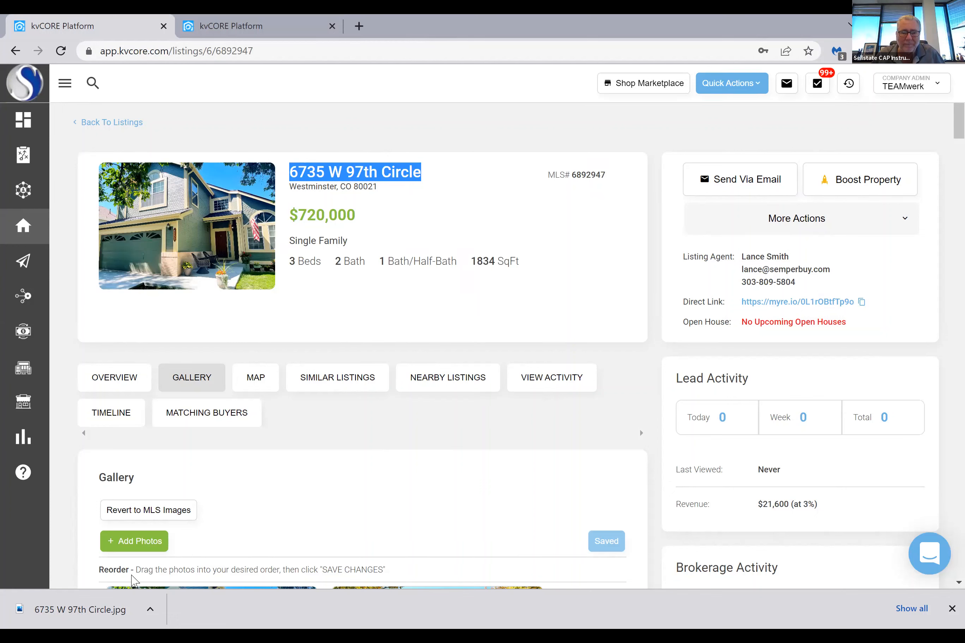
pyautogui.click(136, 636)
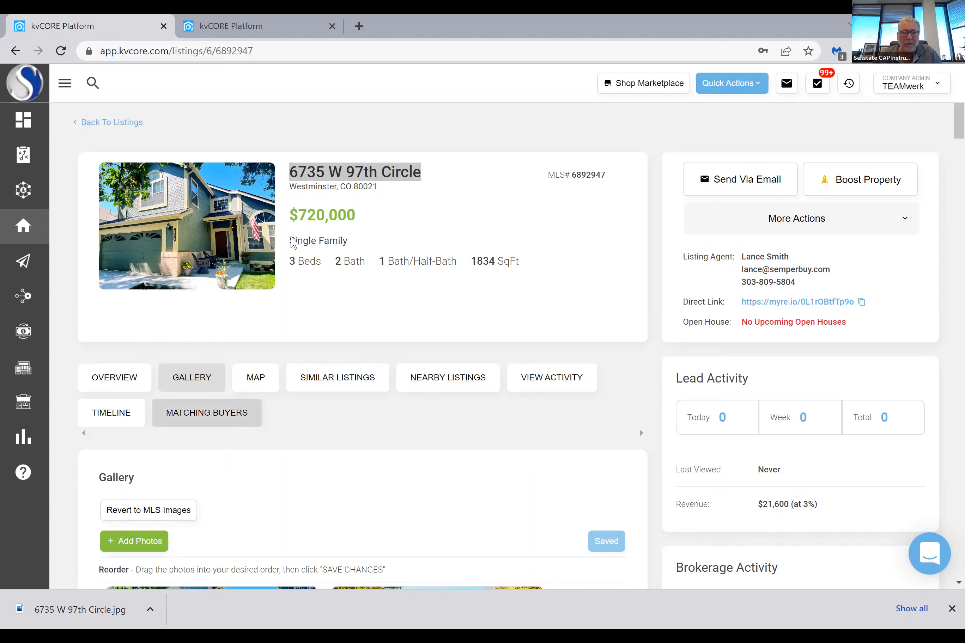
# Open the teamwerkpros.com website in a new browser tab
pyautogui.hotkey('ctrl', 't')
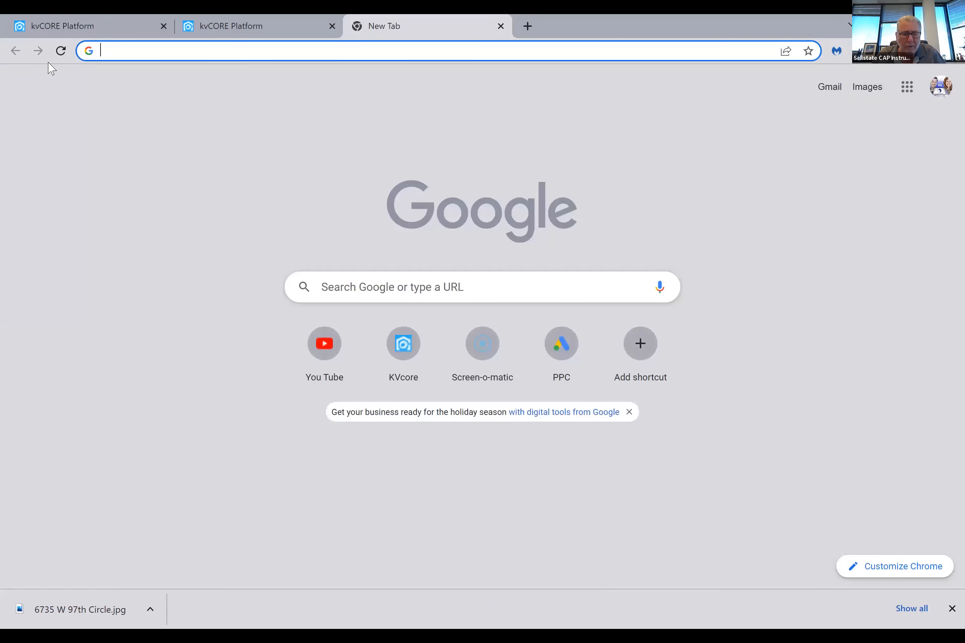
pyautogui.write('teamwerkpros.com')
pyautogui.press('Return')
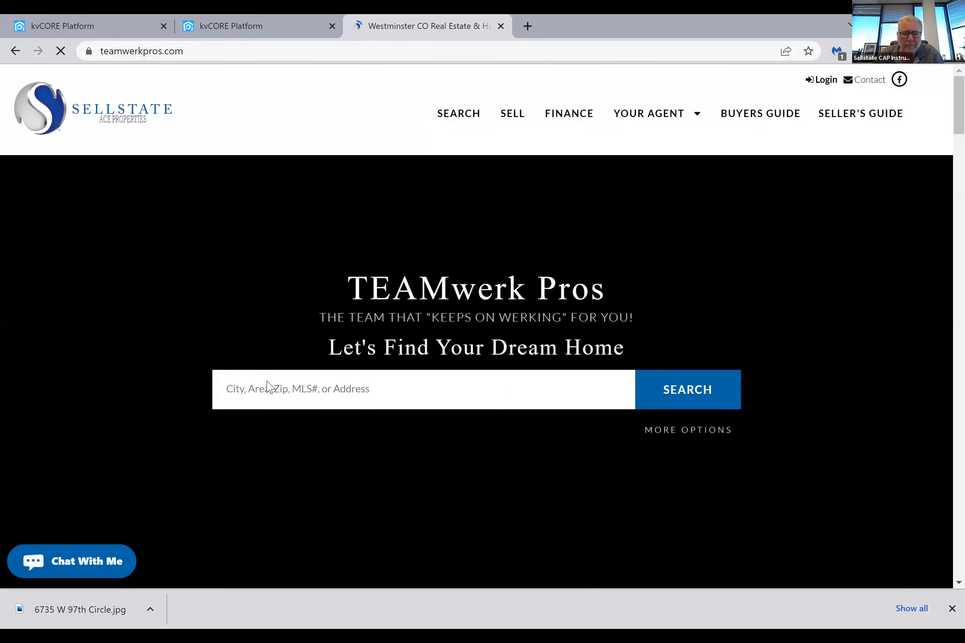
# Search the TEAMwerk Pros website for the copied property address and open its listing page
pyautogui.click(263, 386)
pyautogui.rightClick(262, 388)
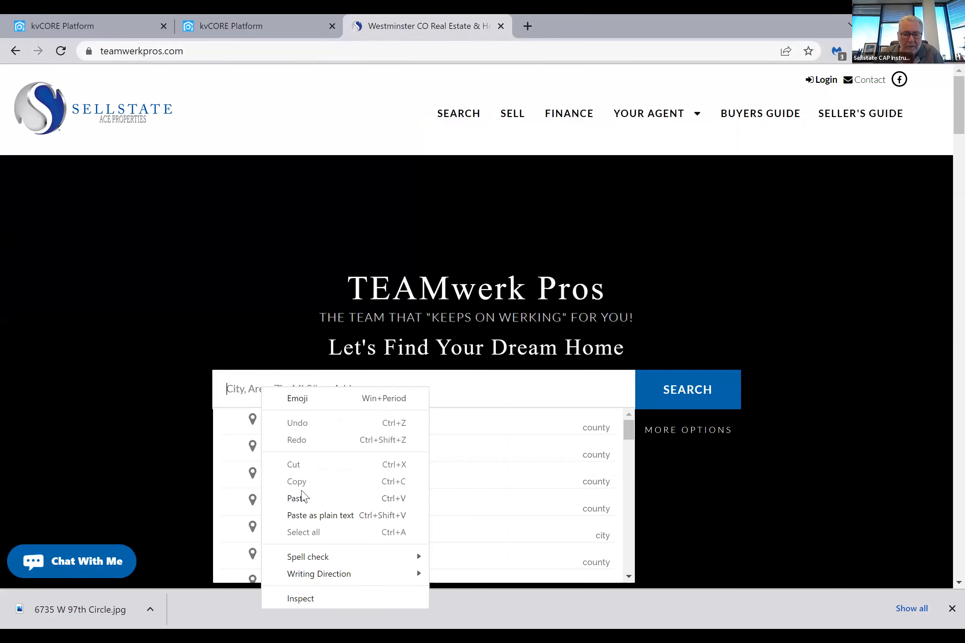
pyautogui.hotkey('ctrl', 'v')
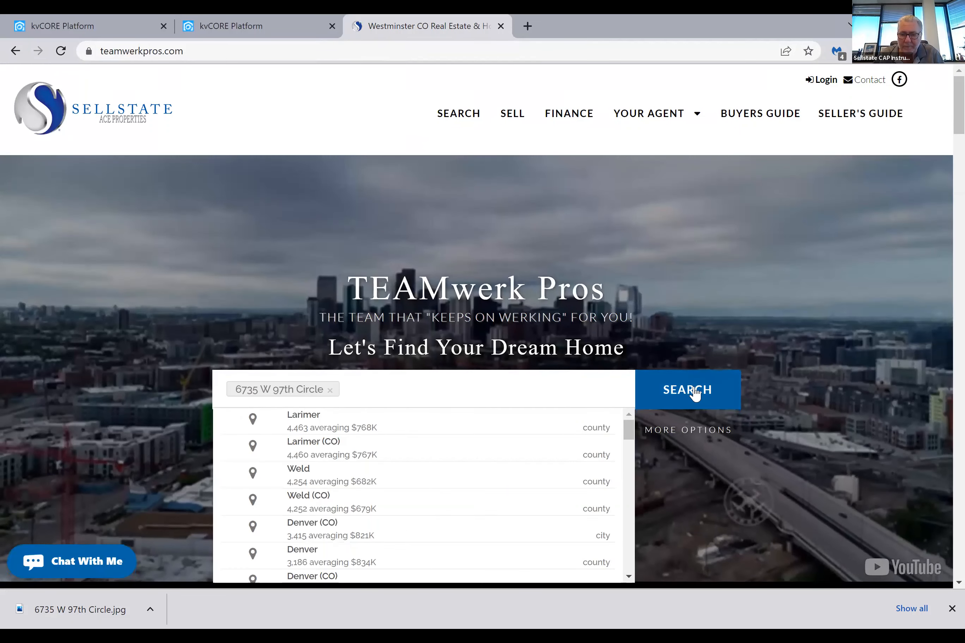
pyautogui.click(695, 392)
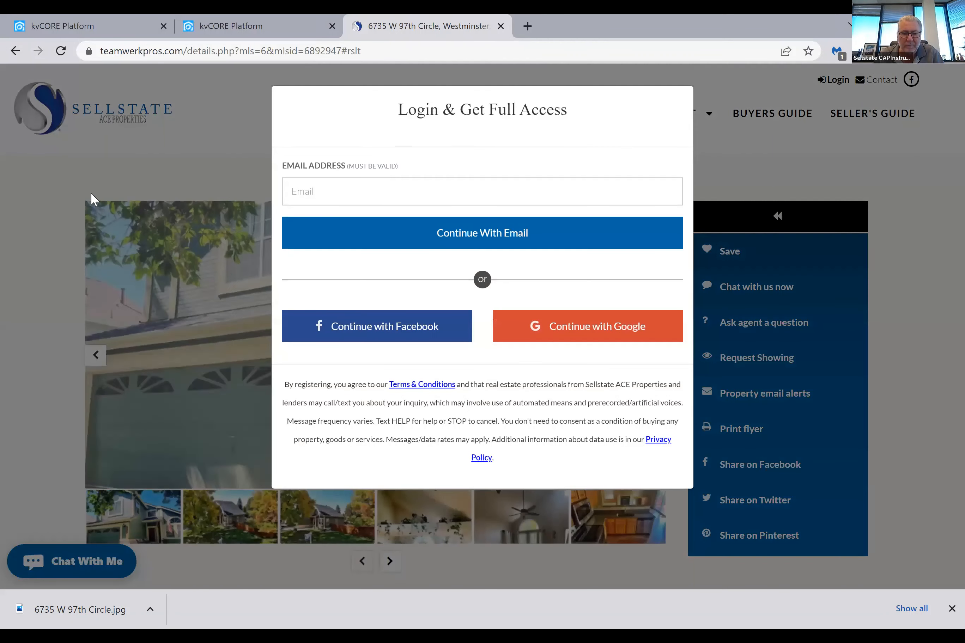
# Copy the web address of the property's listing page on teamwerkpros.com
pyautogui.click(146, 52)
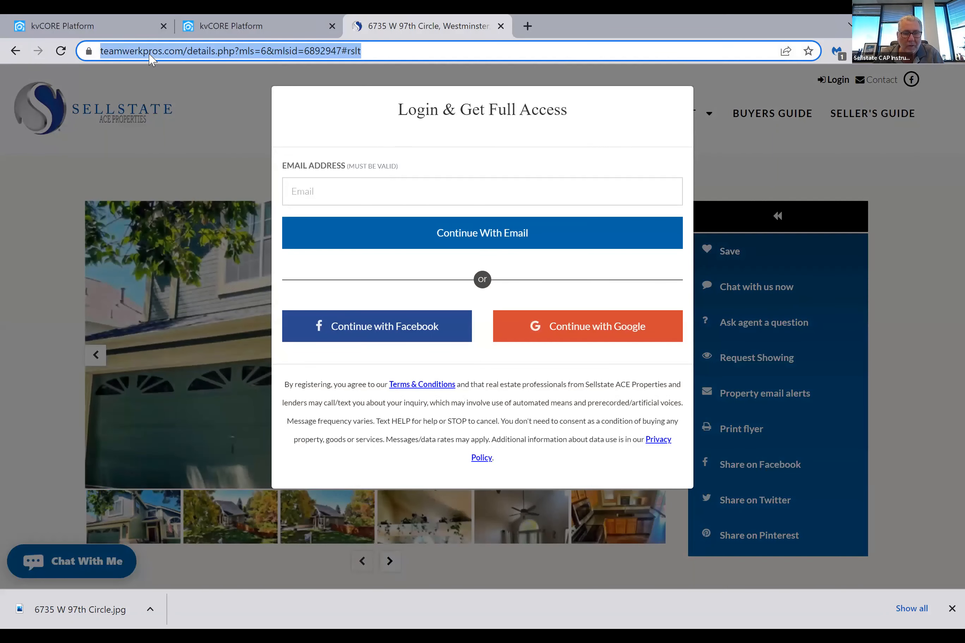
pyautogui.rightClick(150, 55)
pyautogui.click(184, 131)
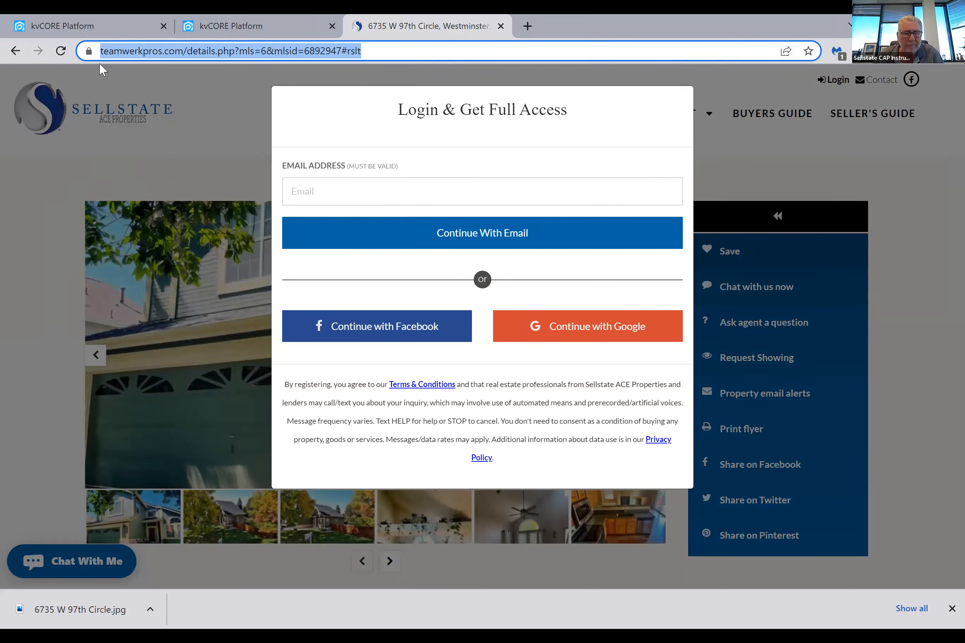
# Return to the newsletter template being edited and select the Button block below the museum text
pyautogui.click(73, 32)
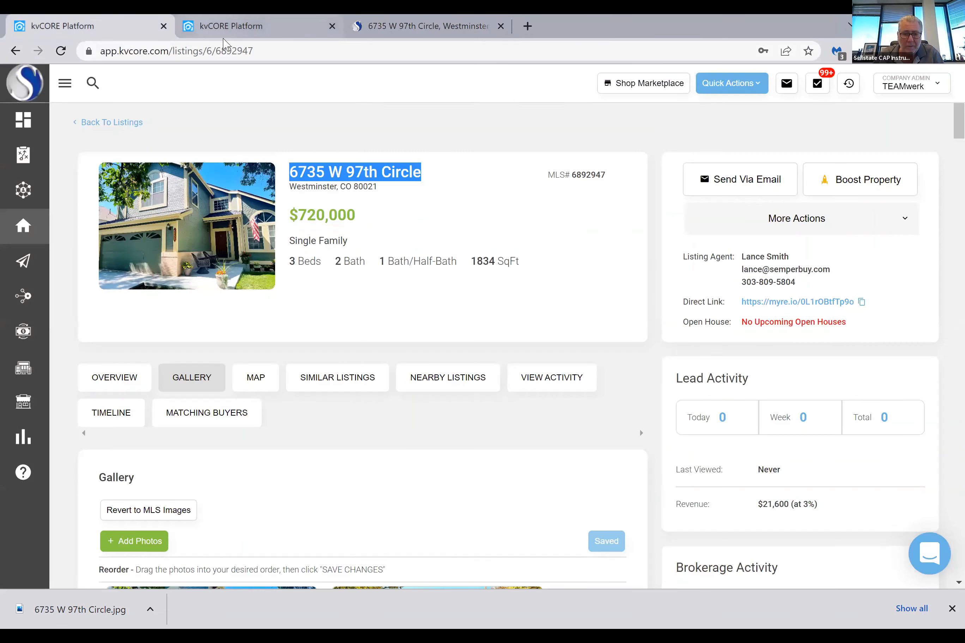
pyautogui.click(224, 26)
pyautogui.scroll(-1, 436, 427)
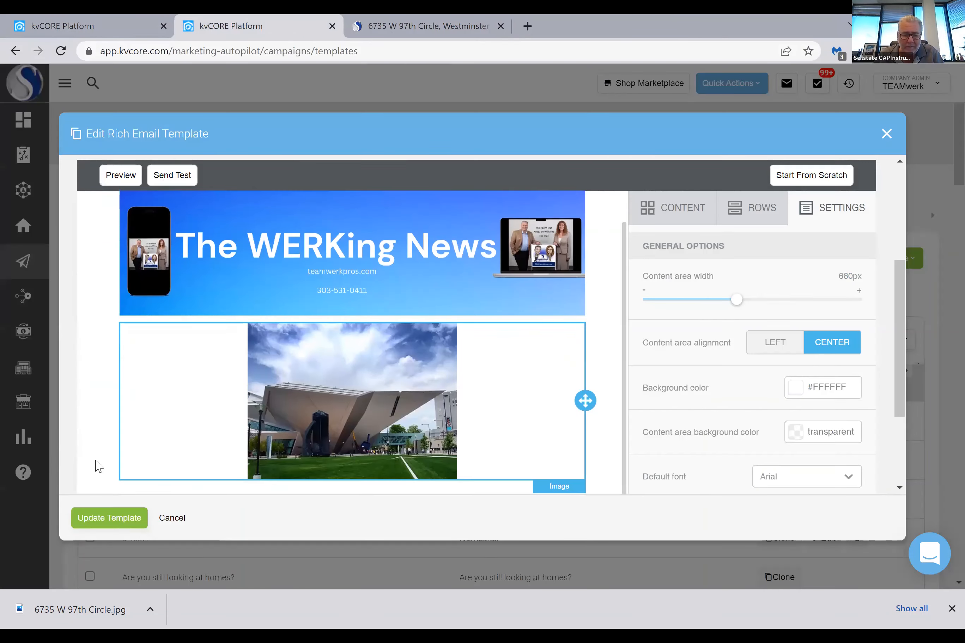
pyautogui.scroll(1, 415, 378)
pyautogui.scroll(-1, 492, 390)
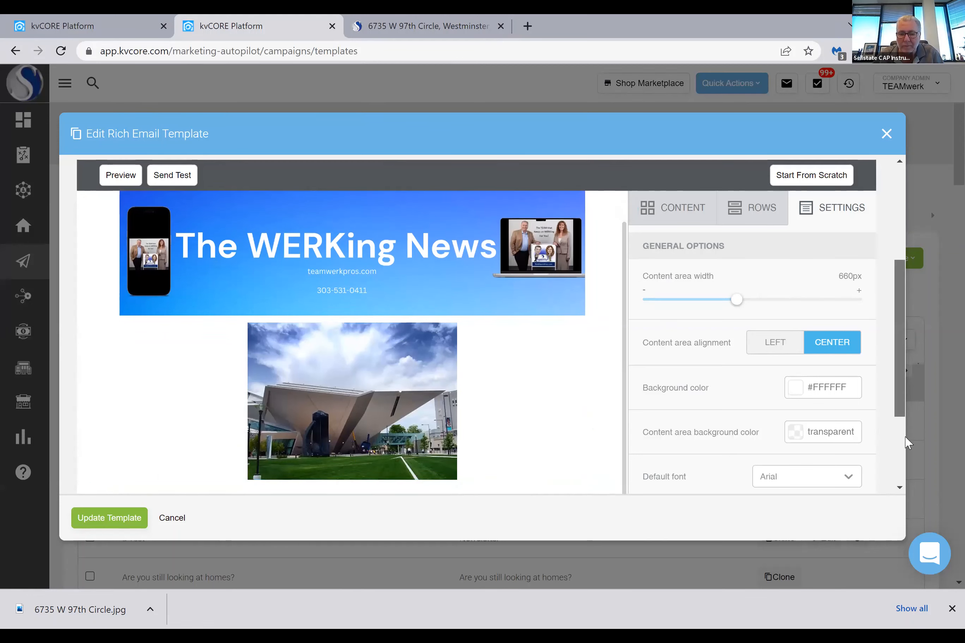
pyautogui.scroll(-4, 907, 443)
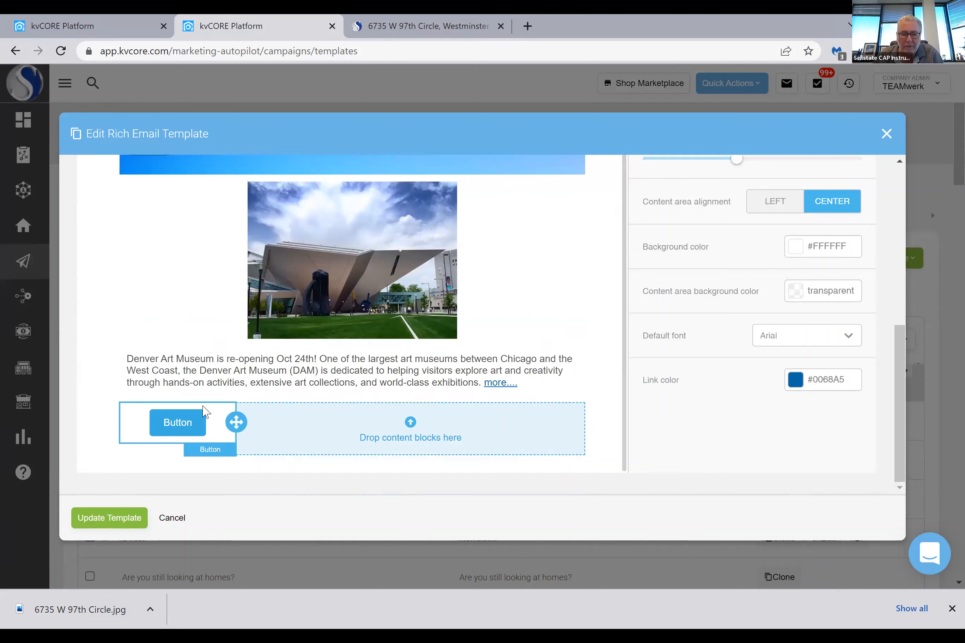
pyautogui.click(184, 413)
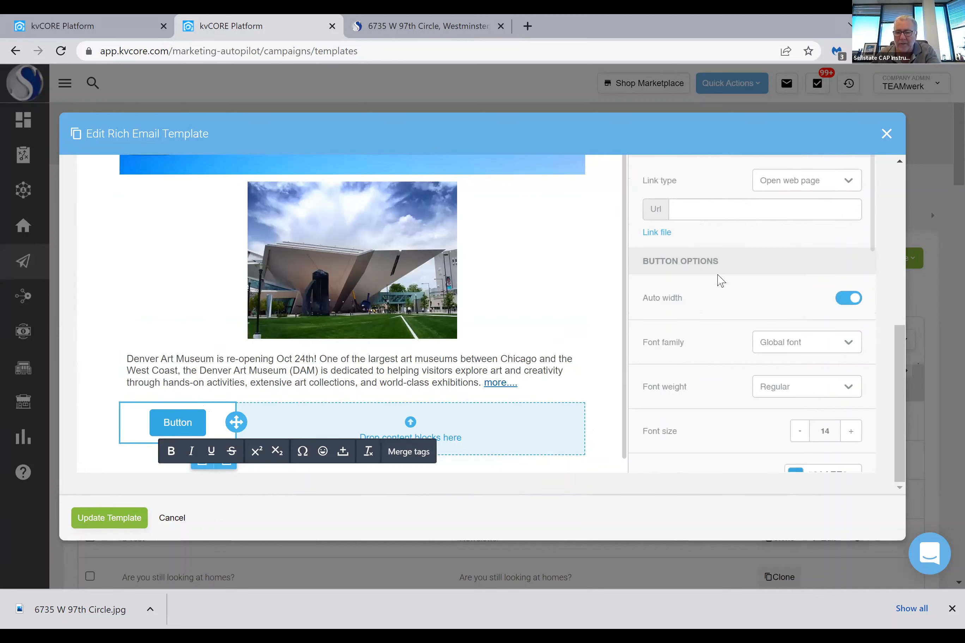
# Link the button to the property's listing page by pasting the copied web address as its URL
pyautogui.scroll(-3, 735, 284)
pyautogui.scroll(-12, 738, 285)
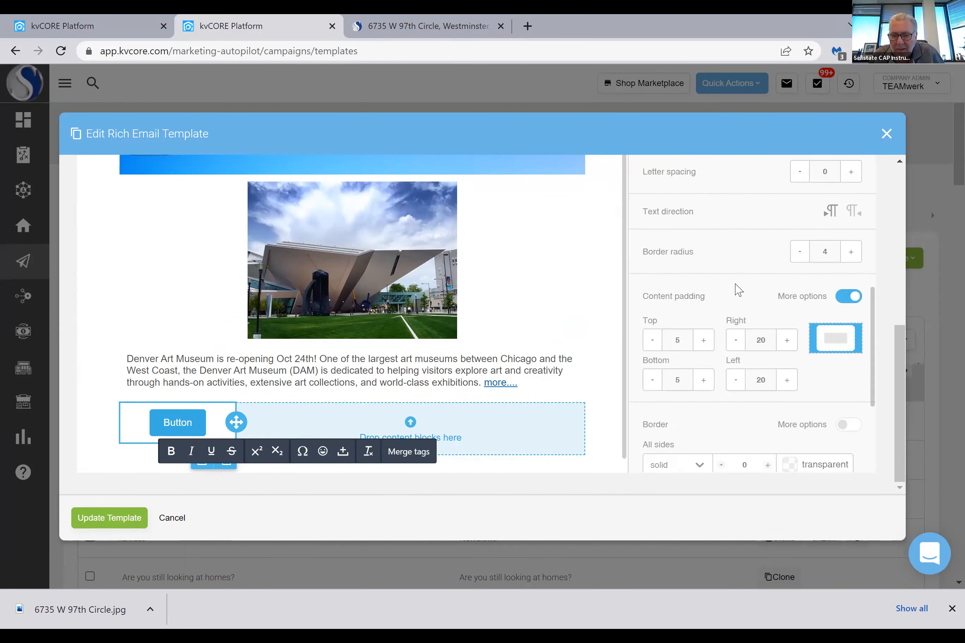
pyautogui.scroll(7, 738, 291)
pyautogui.scroll(5, 738, 291)
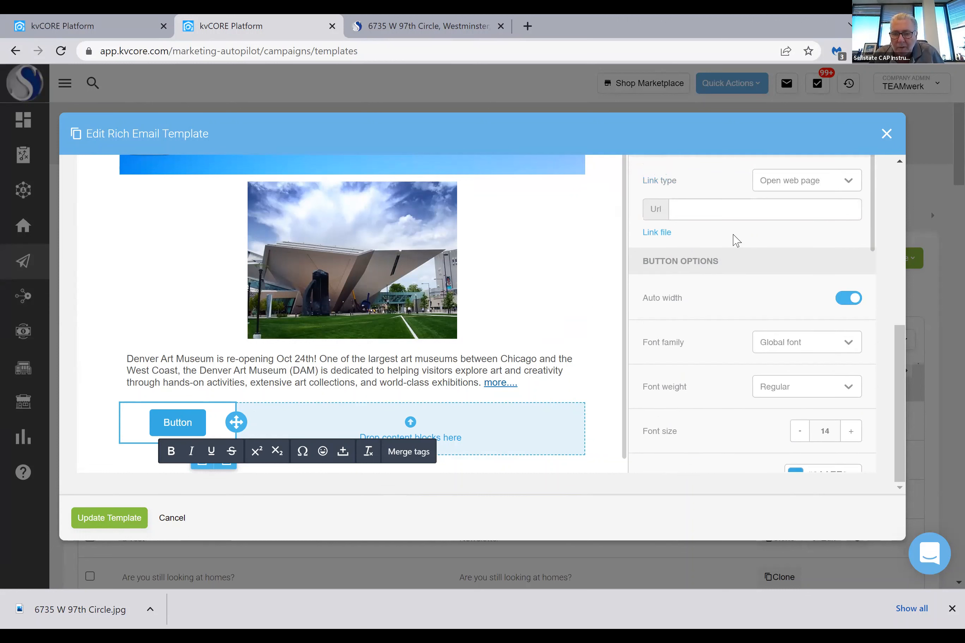
pyautogui.click(705, 209)
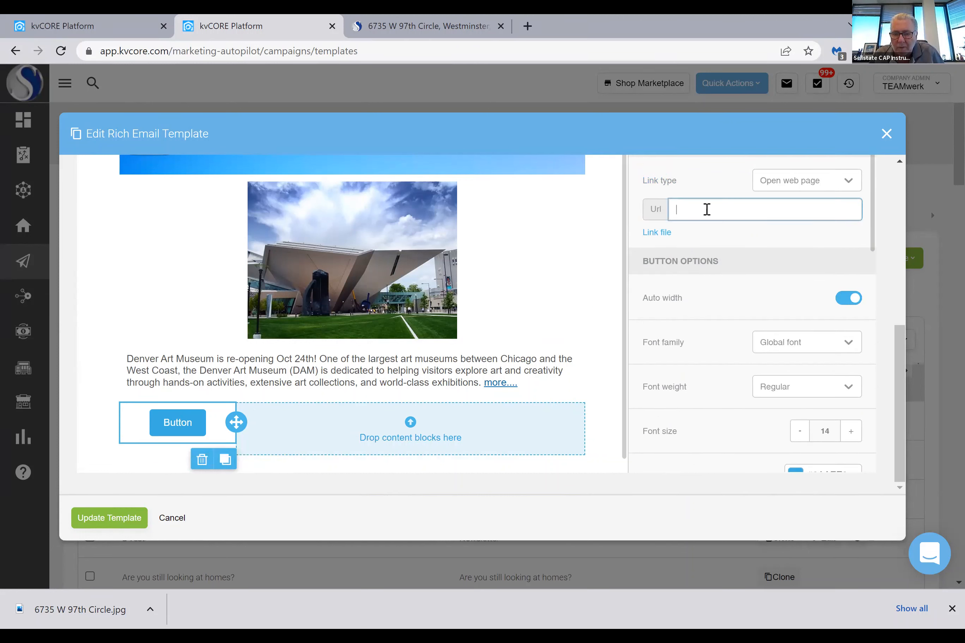
pyautogui.rightClick(731, 209)
pyautogui.click(741, 319)
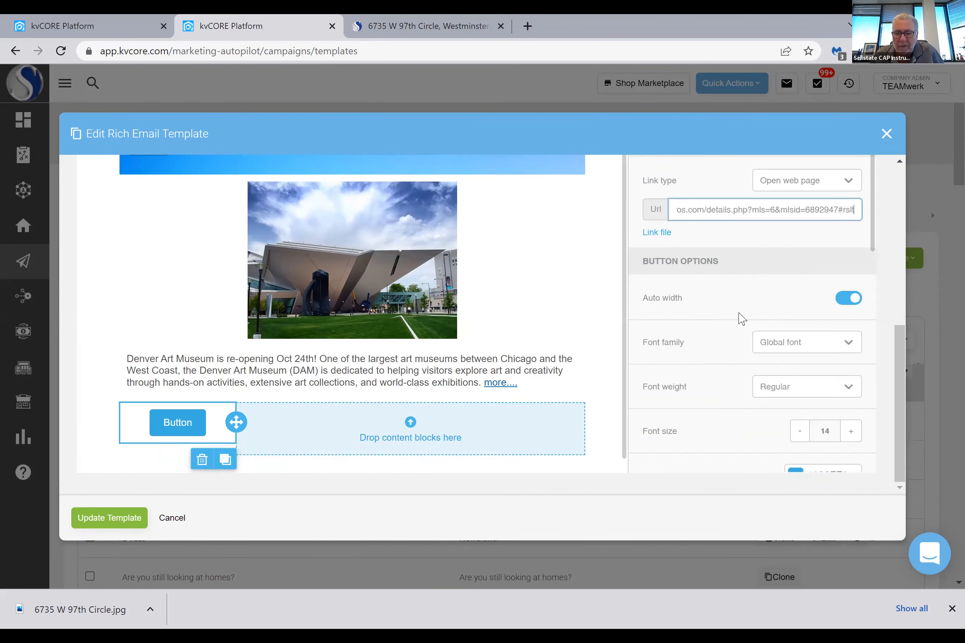
# Place an Image content block in the empty wide column beside the button
pyautogui.scroll(-5, 752, 316)
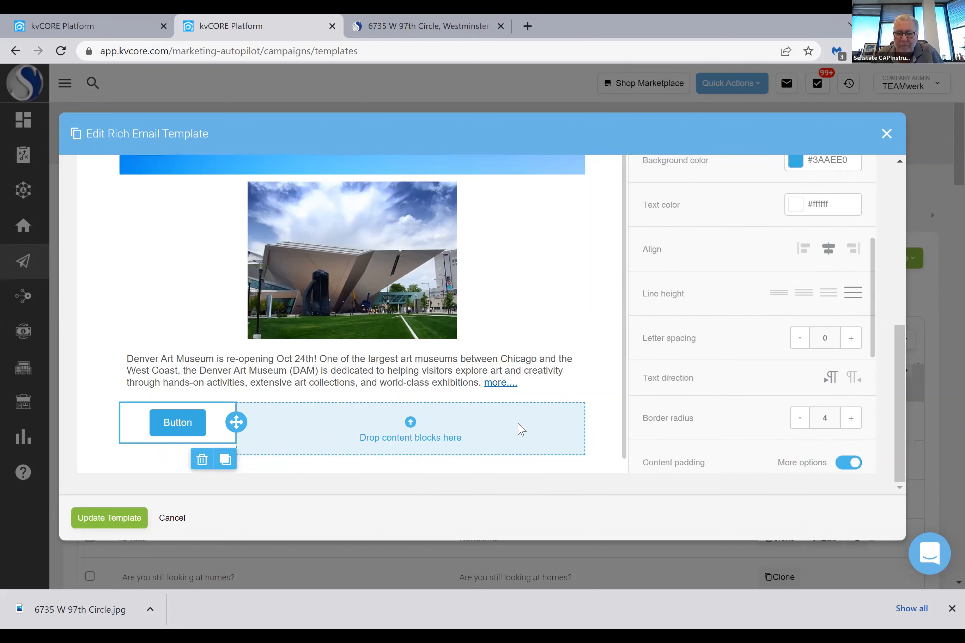
pyautogui.click(400, 438)
pyautogui.scroll(10, 778, 287)
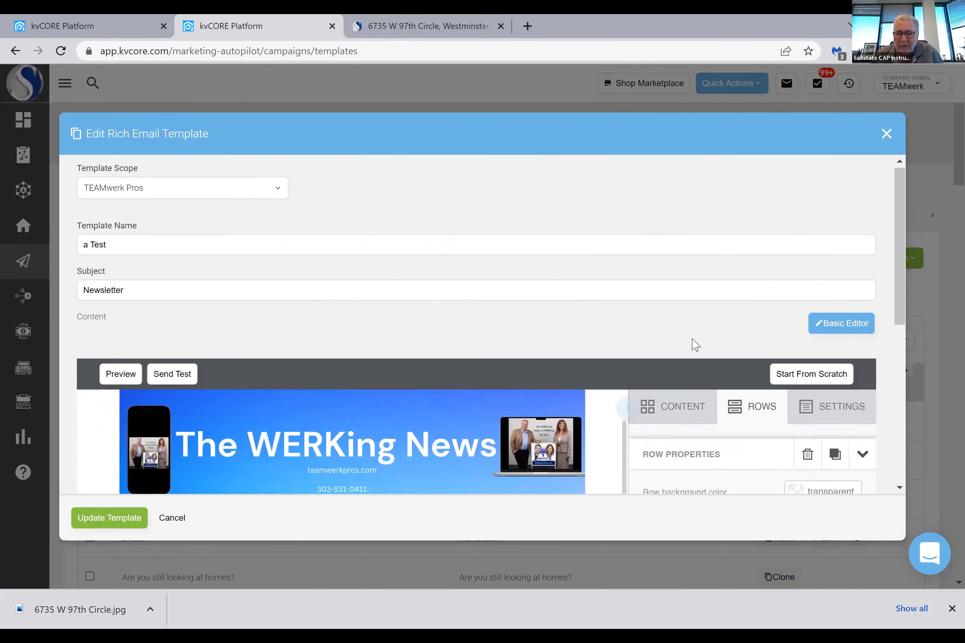
pyautogui.click(675, 406)
pyautogui.scroll(-2, 733, 271)
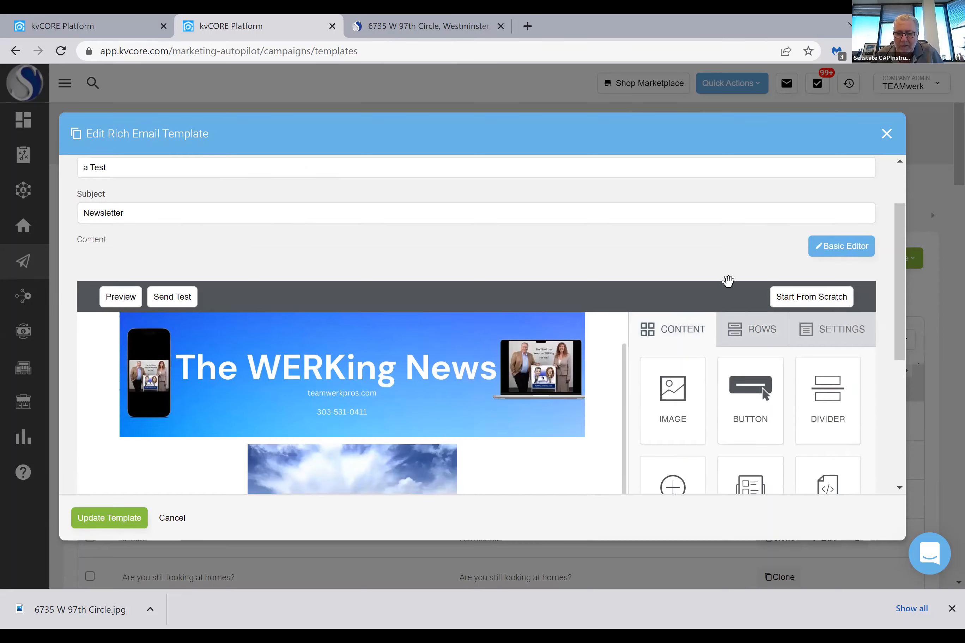
pyautogui.scroll(-4, 729, 282)
pyautogui.scroll(-2, 528, 355)
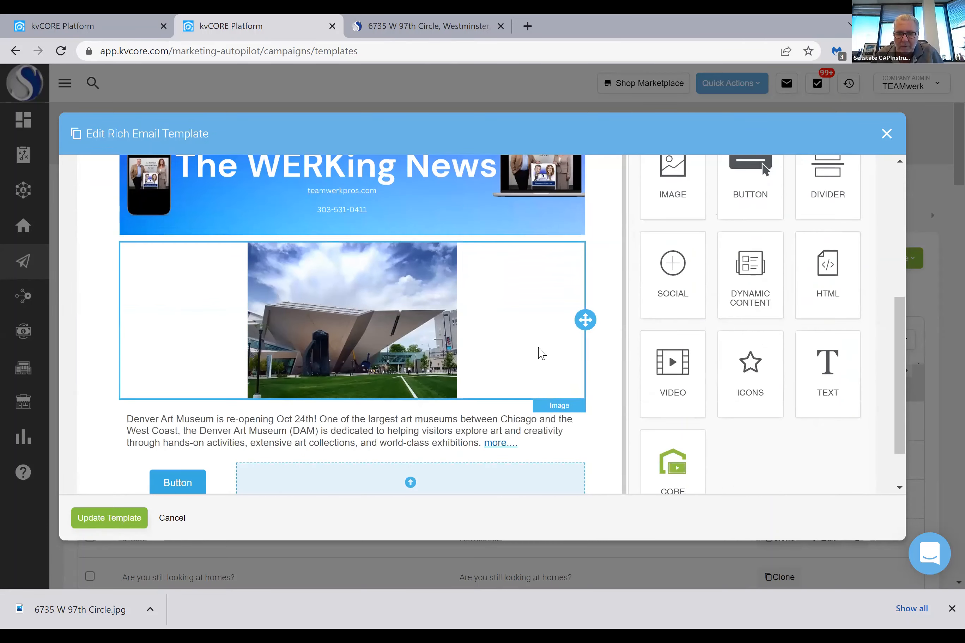
pyautogui.moveTo(662, 181); pyautogui.dragTo(411, 478)
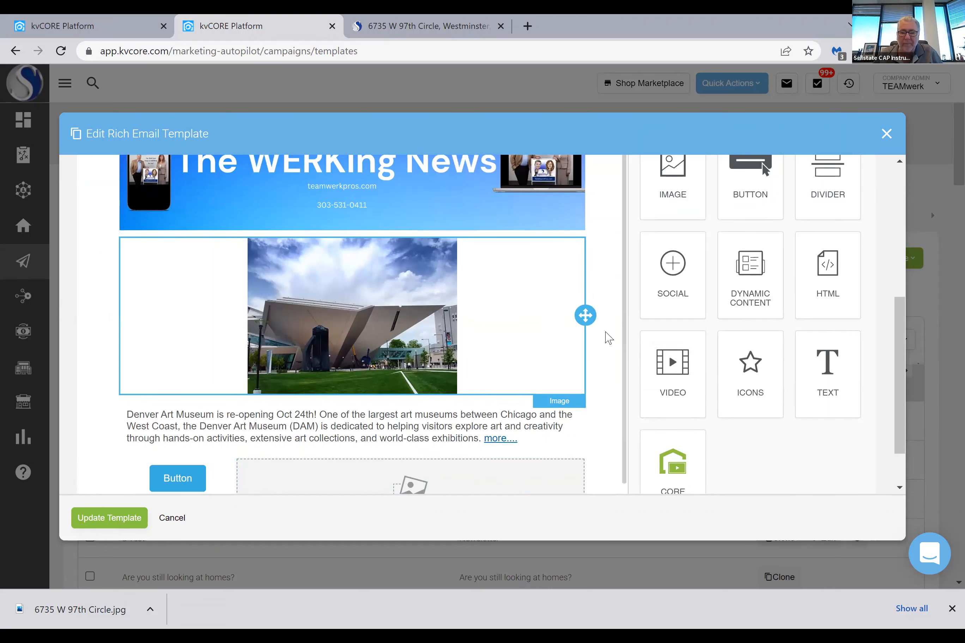
# Reduce the browser window from full-screen size with the empty image block in view
pyautogui.scroll(-2, 608, 336)
pyautogui.scroll(-2, 607, 336)
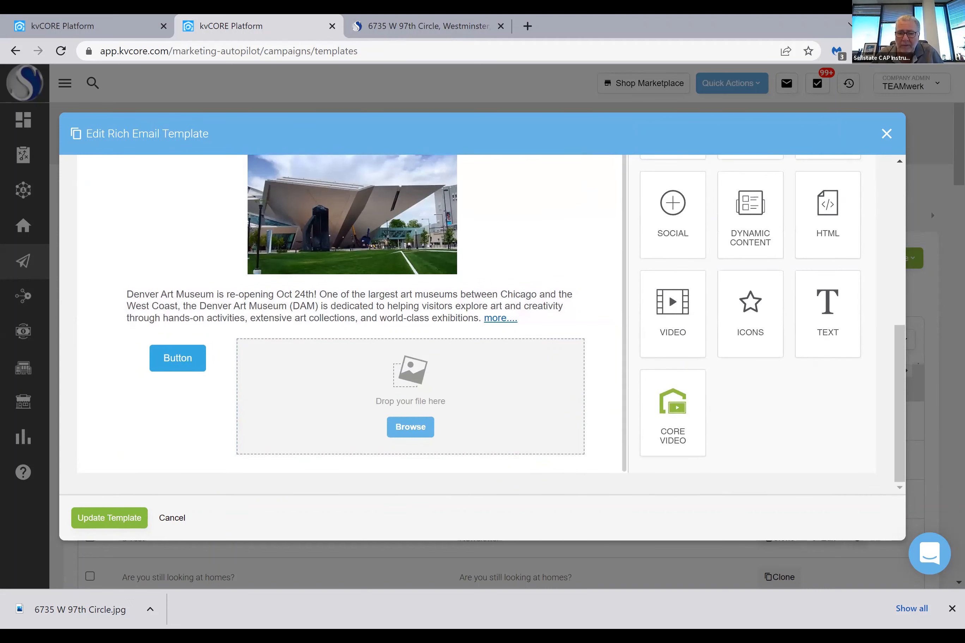
pyautogui.click(916, 24)
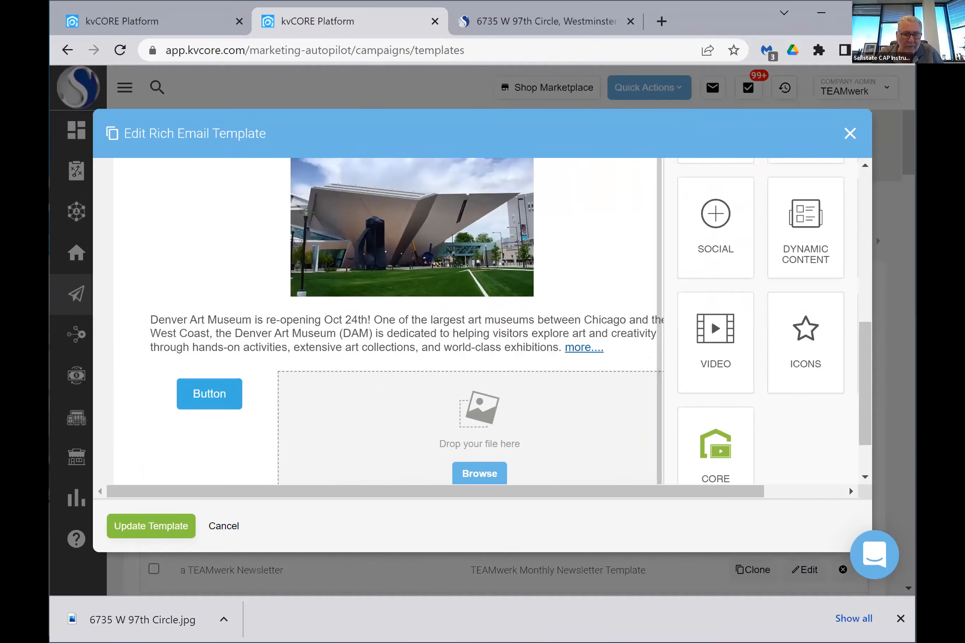
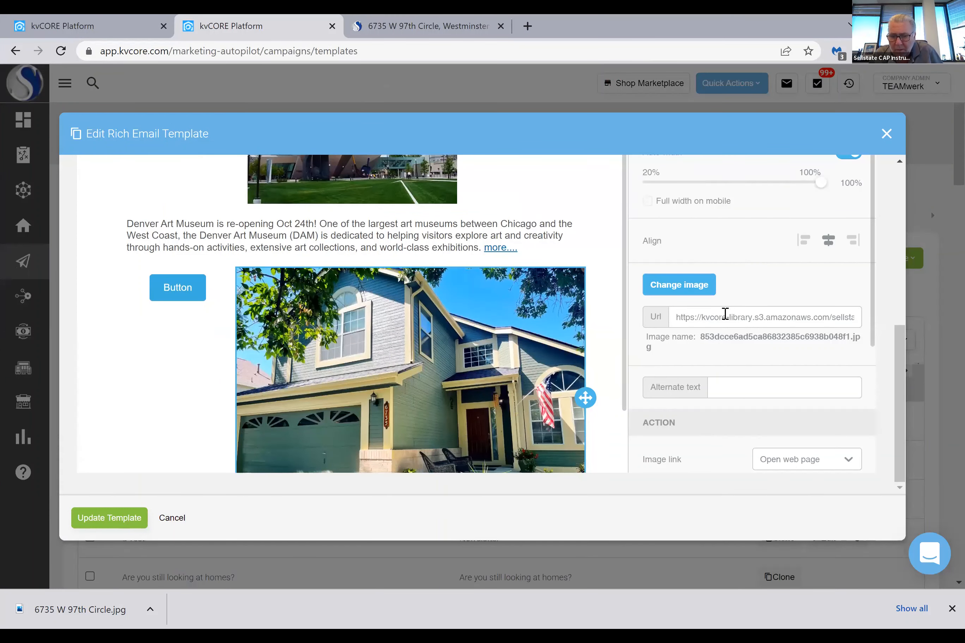
# Link the house photo to its property listing page by pasting the copied web address as the image link, and save the template
pyautogui.scroll(-2, 739, 347)
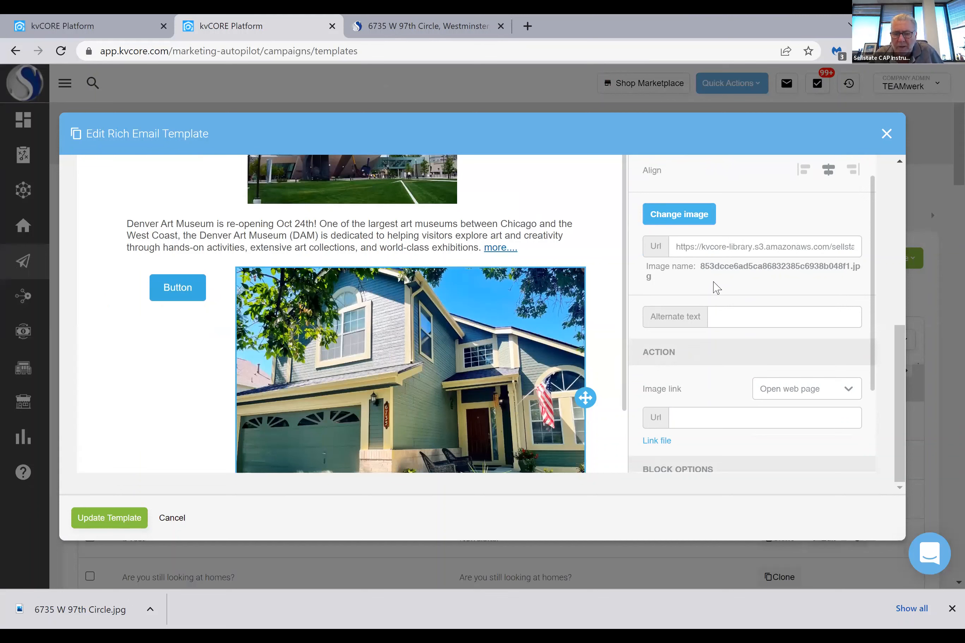
pyautogui.scroll(-3, 718, 288)
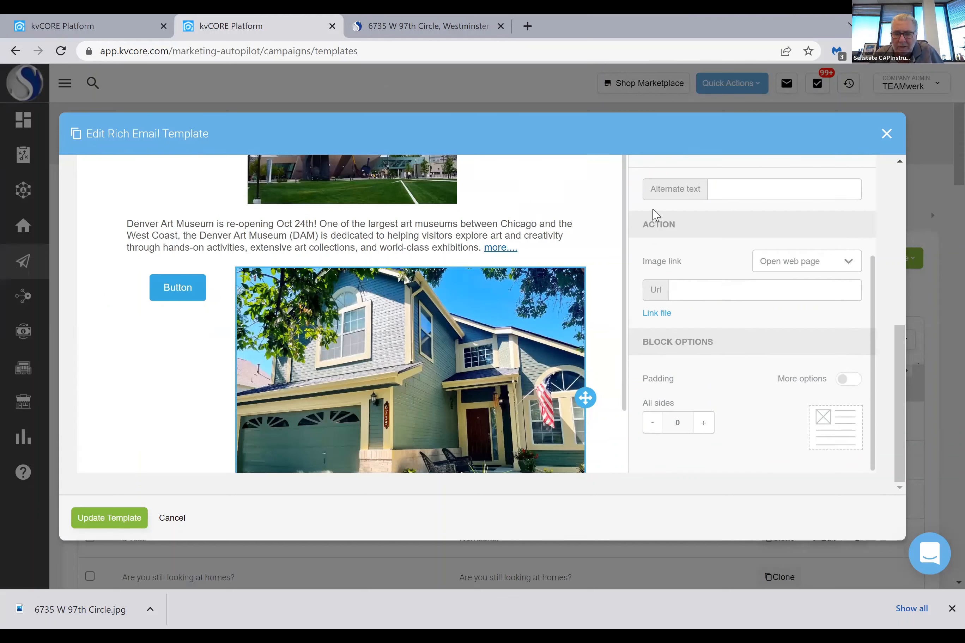
pyautogui.click(681, 290)
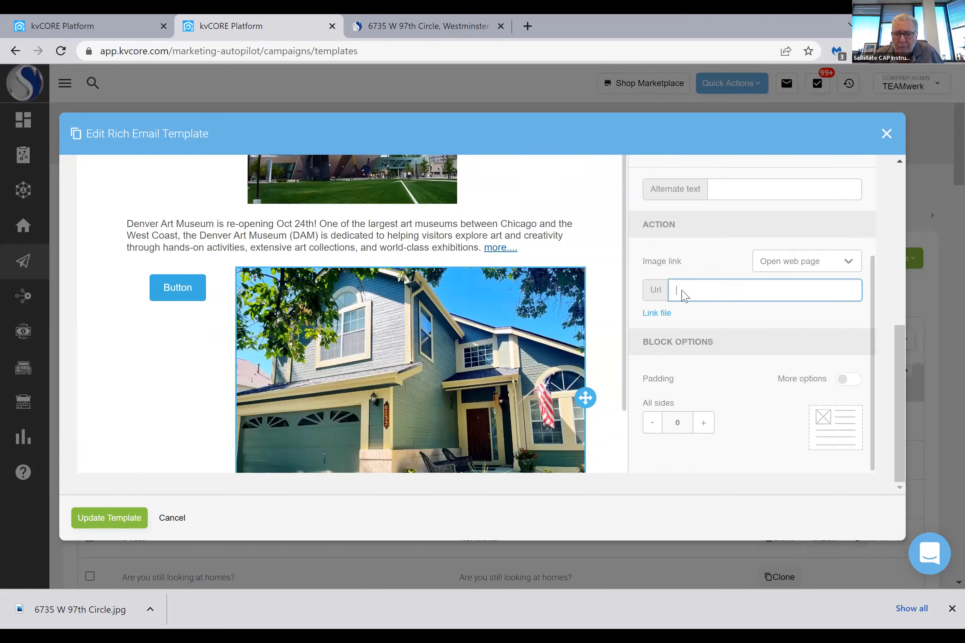
pyautogui.rightClick(681, 290)
pyautogui.click(716, 399)
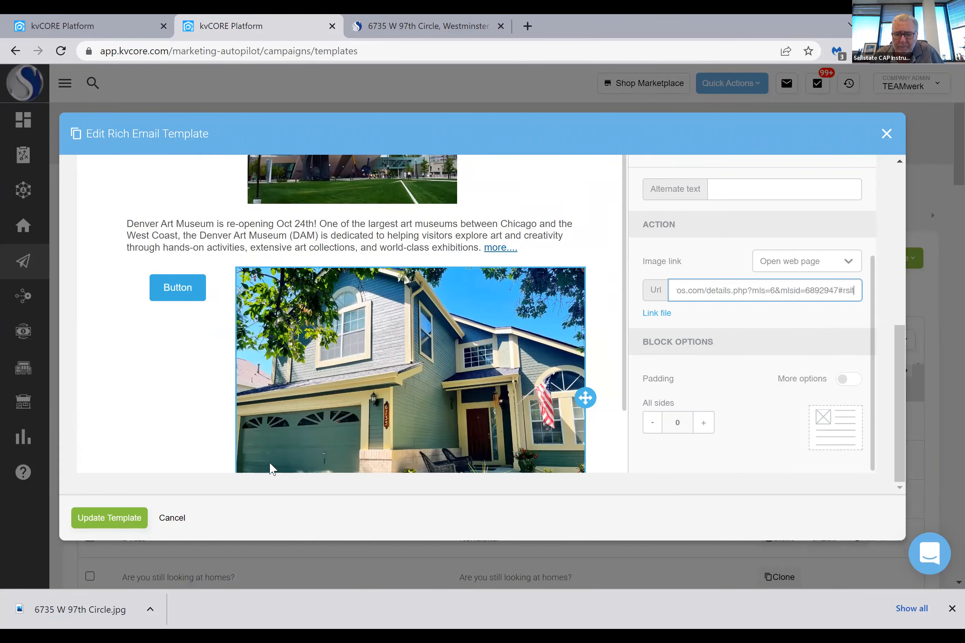
pyautogui.click(102, 524)
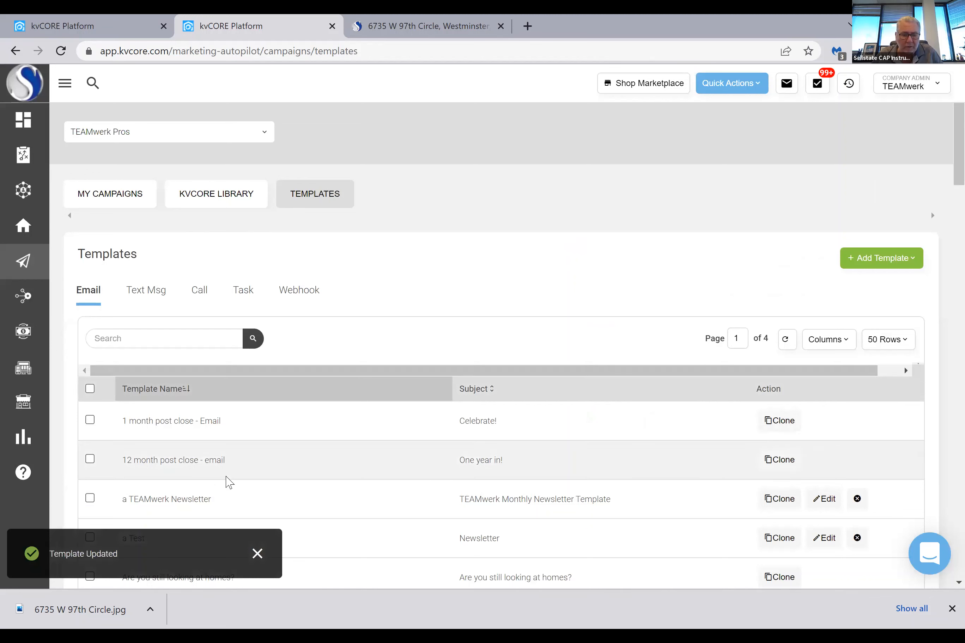
# Reopen the a Test email template for editing and preview it down to the house photo
pyautogui.scroll(-3, 230, 473)
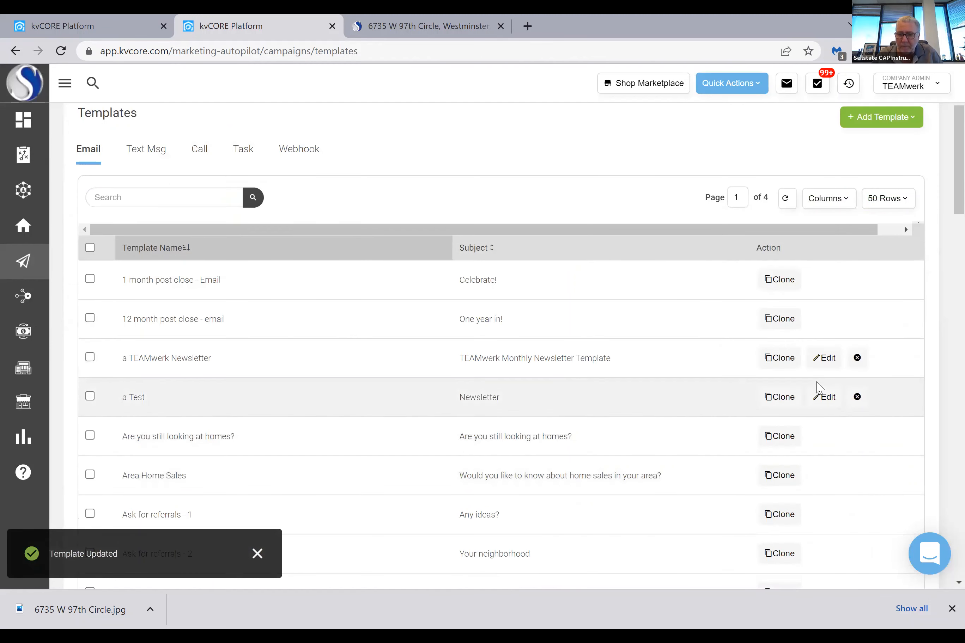
pyautogui.click(824, 397)
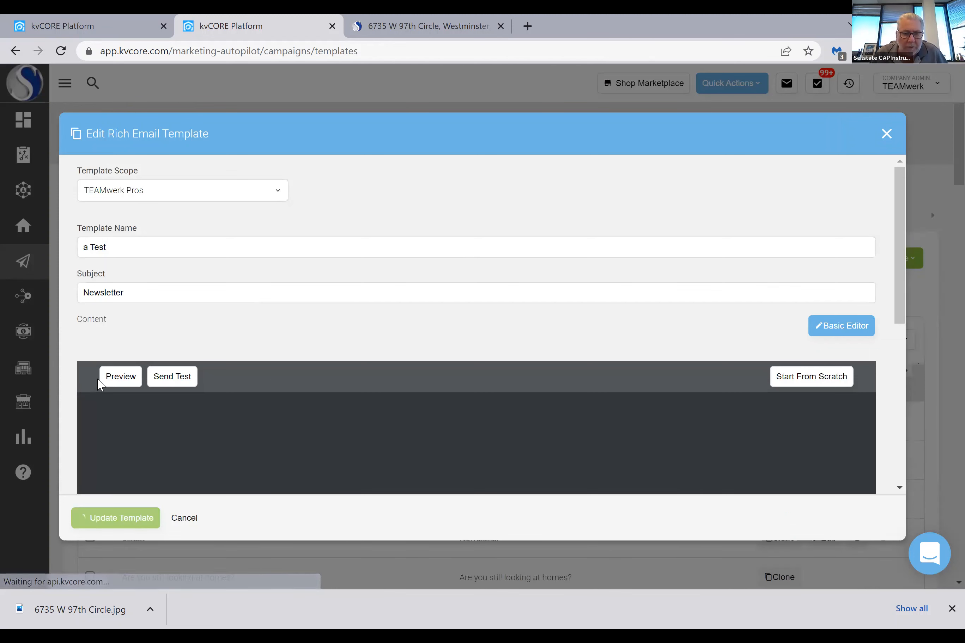
pyautogui.click(119, 379)
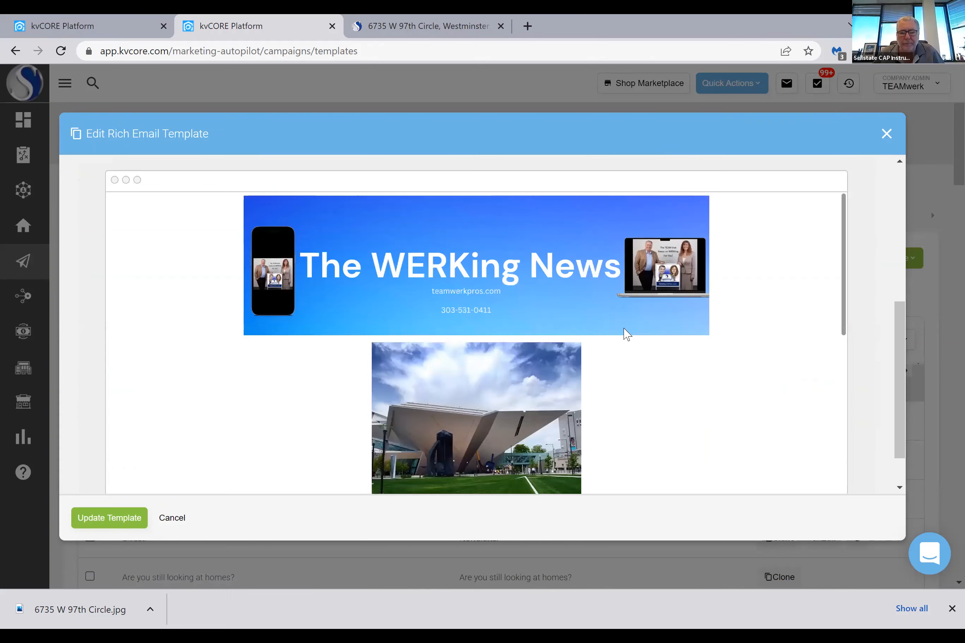
pyautogui.scroll(-8, 626, 331)
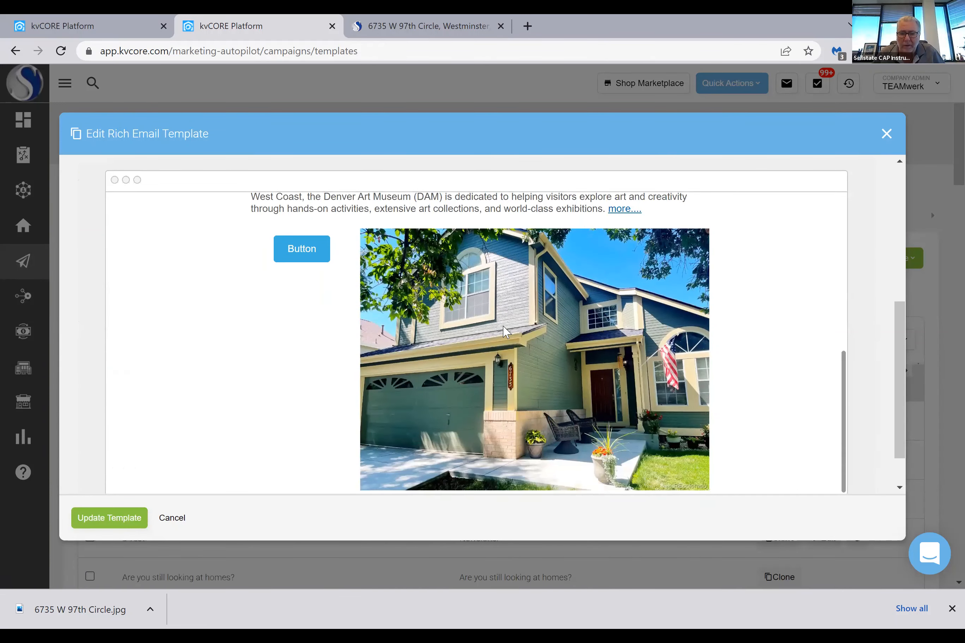
# Test the links of the house photo and the Button in the preview, returning to the template after each
pyautogui.click(504, 332)
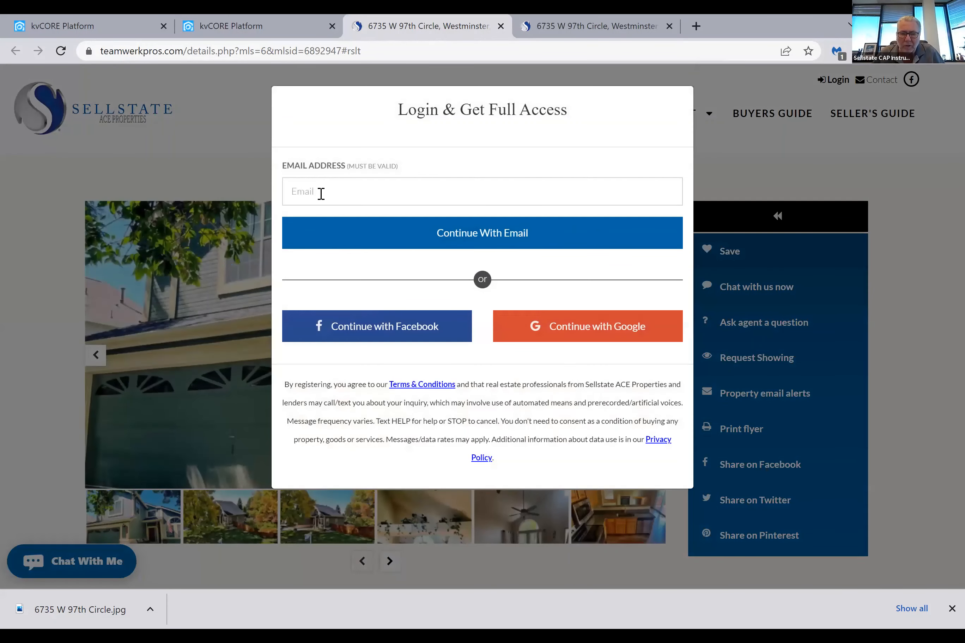
pyautogui.click(231, 35)
pyautogui.click(292, 259)
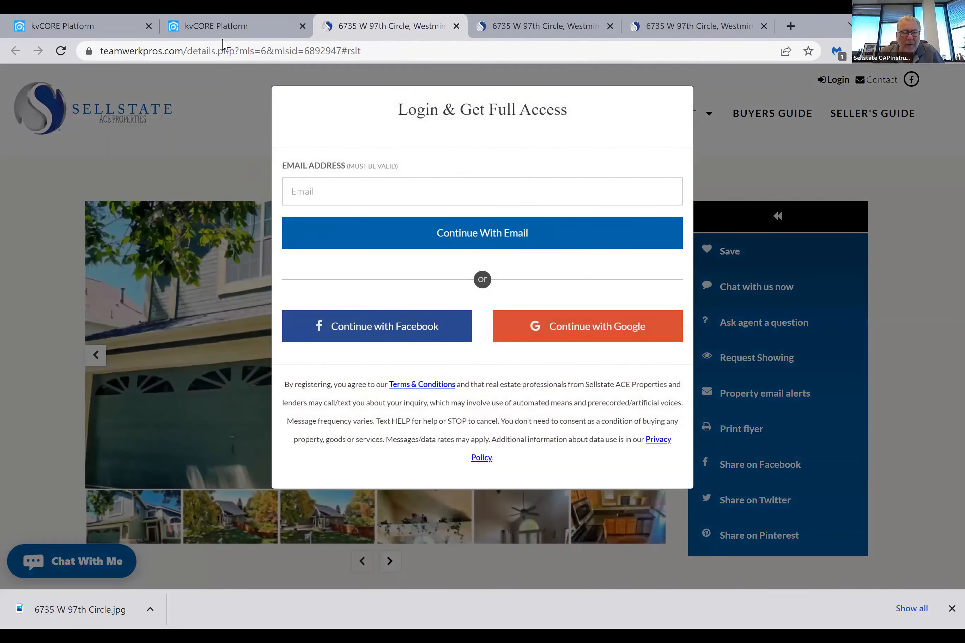
pyautogui.click(223, 33)
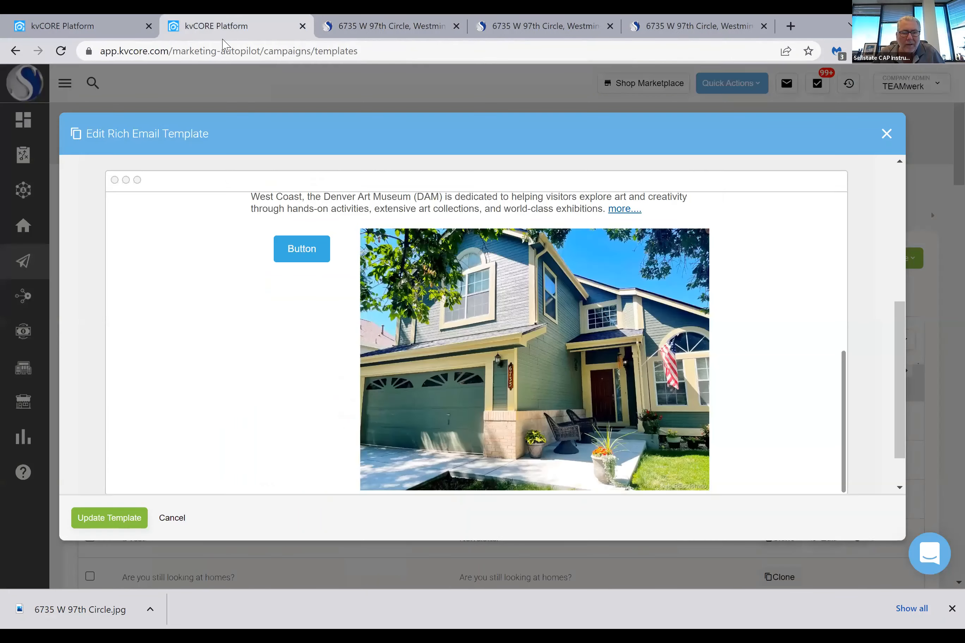
# Review the preview from its header and test the "more...." link at the end of the museum text
pyautogui.scroll(8, 420, 374)
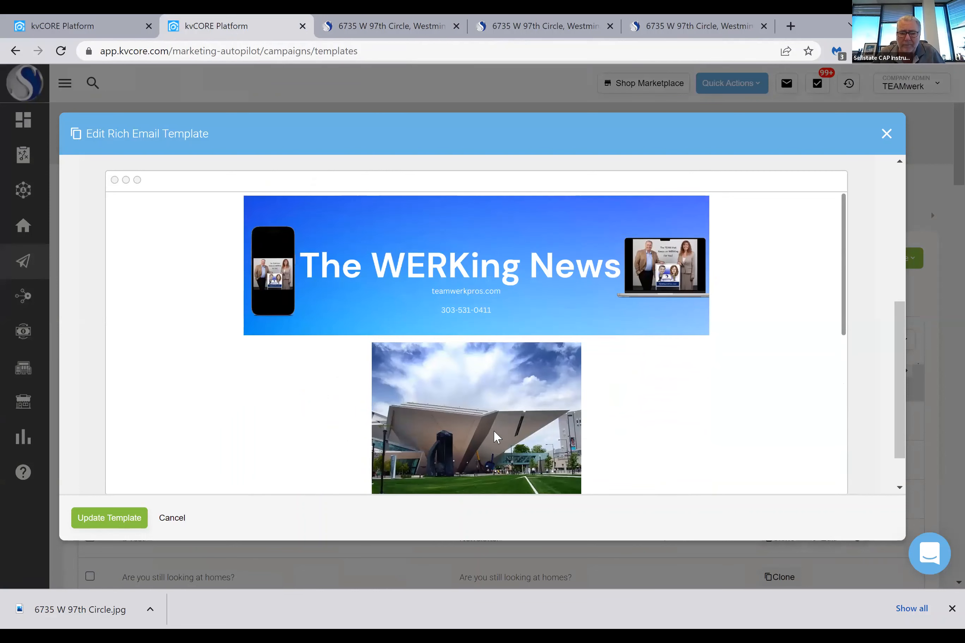
pyautogui.scroll(-3, 468, 364)
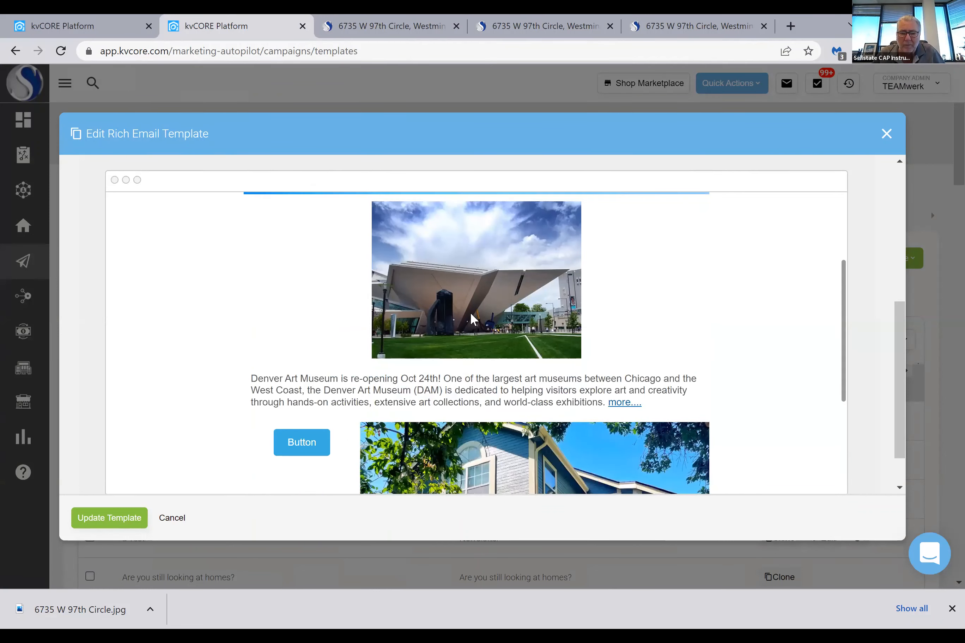
pyautogui.click(623, 406)
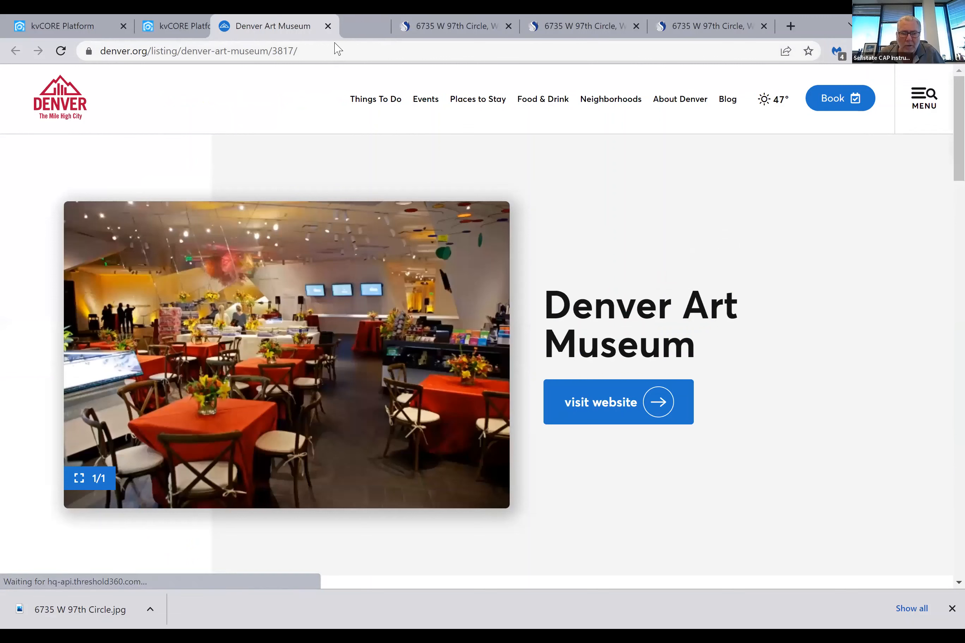
# Close the Denver Art Museum page and all three open property listing pages, leaving the template preview in view
pyautogui.moveTo(337, 49); pyautogui.dragTo(265, 49)
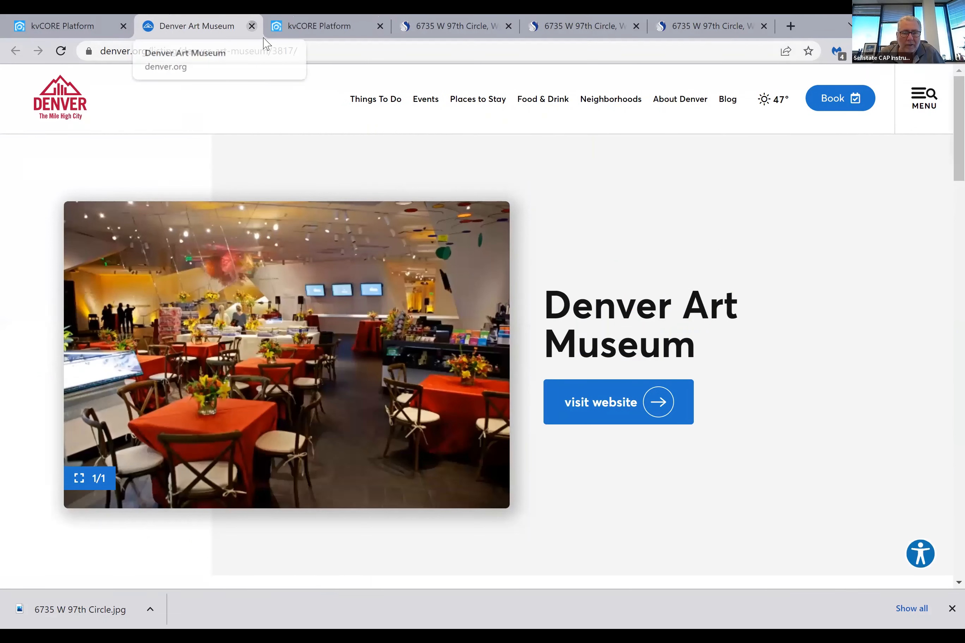
pyautogui.click(251, 26)
pyautogui.moveTo(331, 37); pyautogui.dragTo(225, 37)
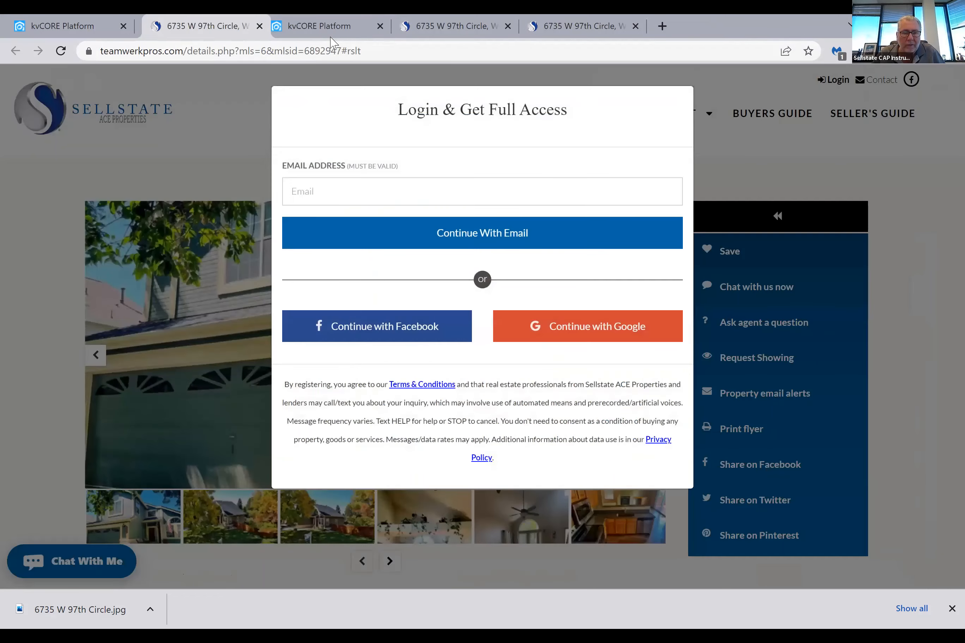
pyautogui.hotkey('ctrl', 'w')
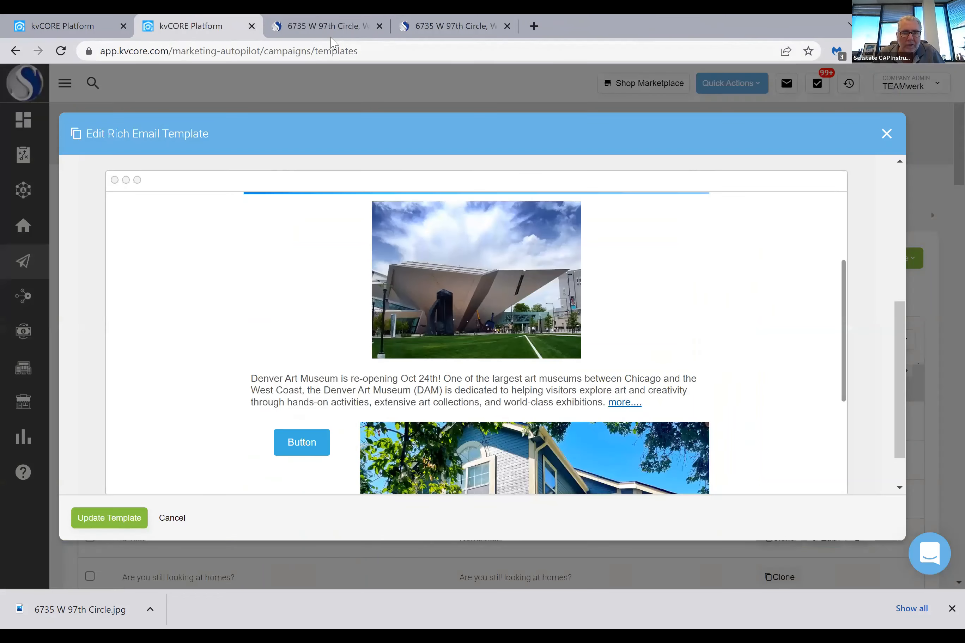
pyautogui.moveTo(330, 37); pyautogui.dragTo(242, 39)
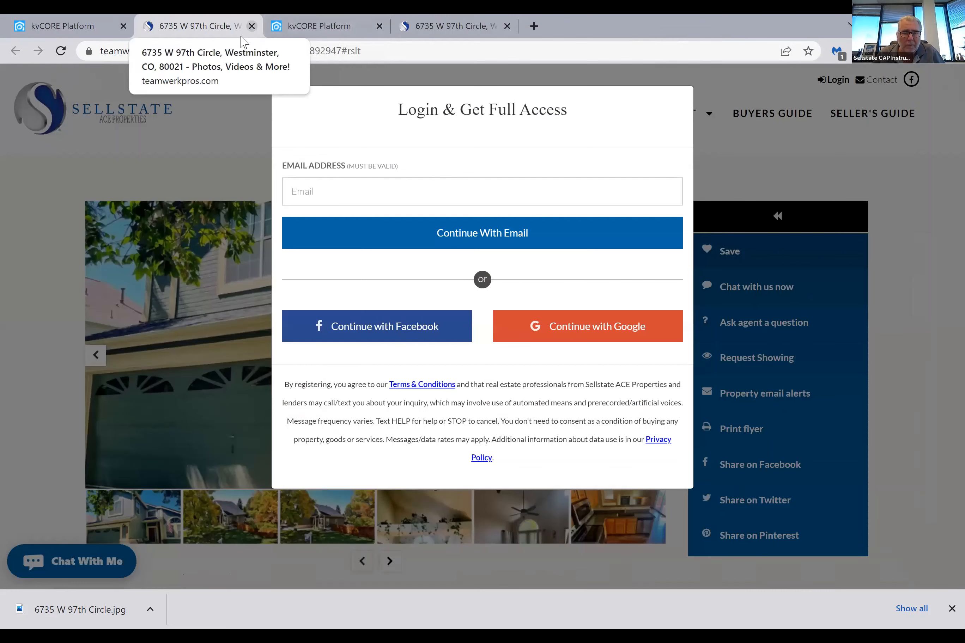
pyautogui.click(251, 26)
pyautogui.click(331, 26)
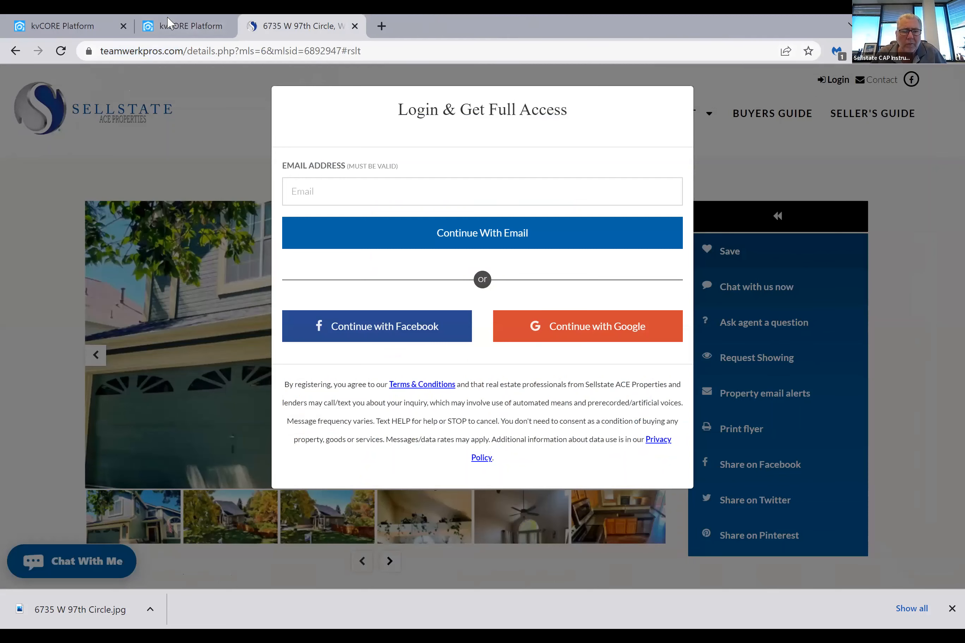
pyautogui.hotkey('ctrl', 'shift', 'pageup')
pyautogui.click(252, 26)
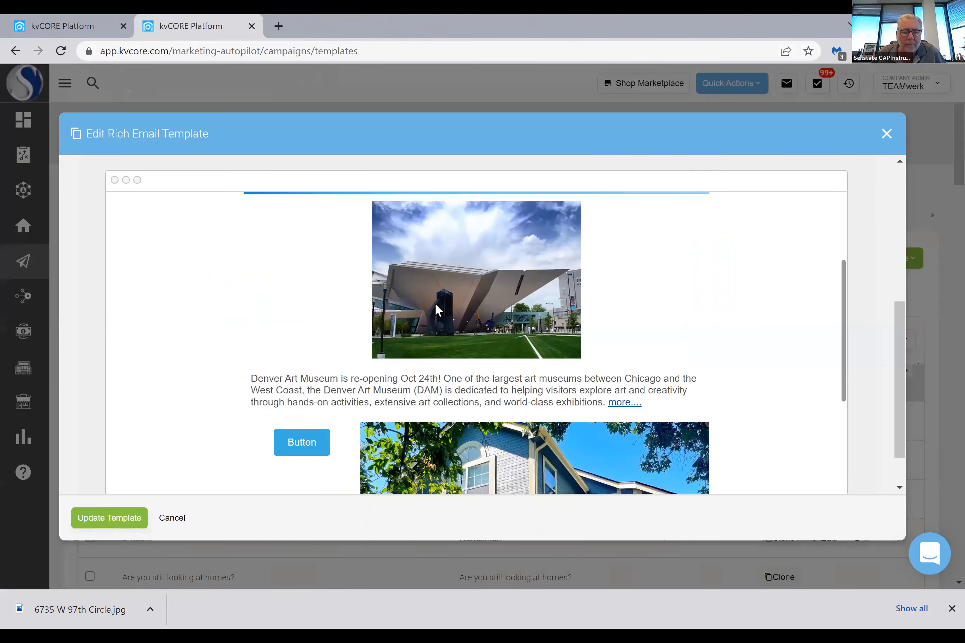
# Open the Denver Art Museum page from the preview's "more...." link and copy its web address
pyautogui.click(619, 403)
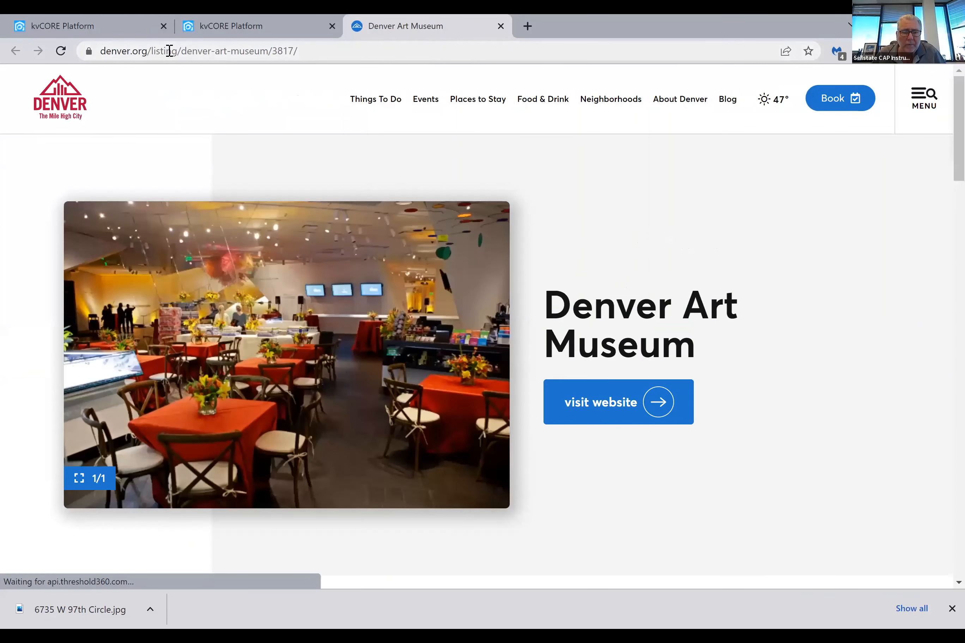
pyautogui.click(171, 52)
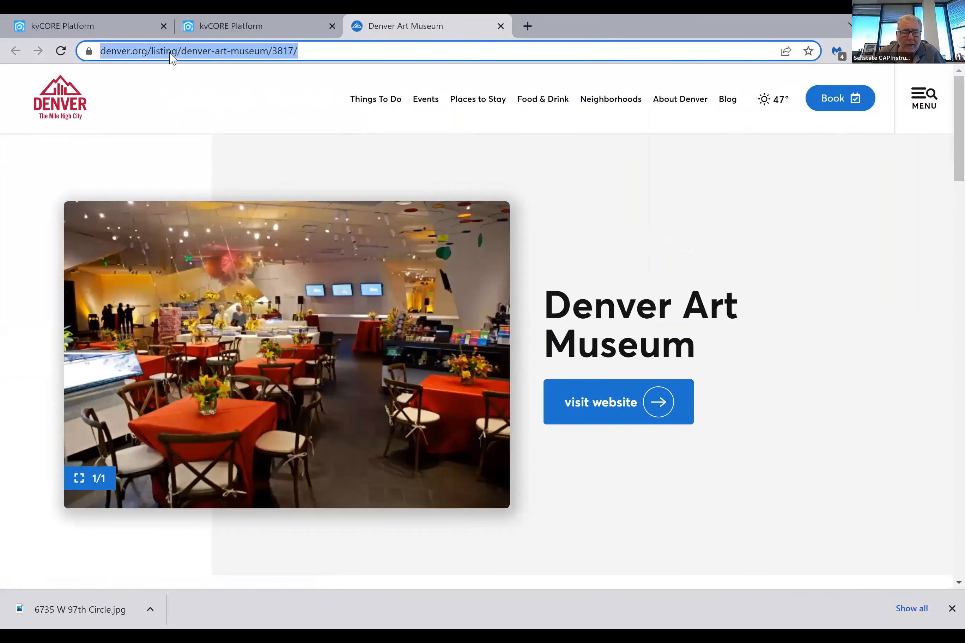
pyautogui.rightClick(171, 51)
pyautogui.click(192, 132)
# Return to the previewed newsletter template, save it and reopen a Test for editing
pyautogui.click(266, 25)
pyautogui.scroll(3, 130, 464)
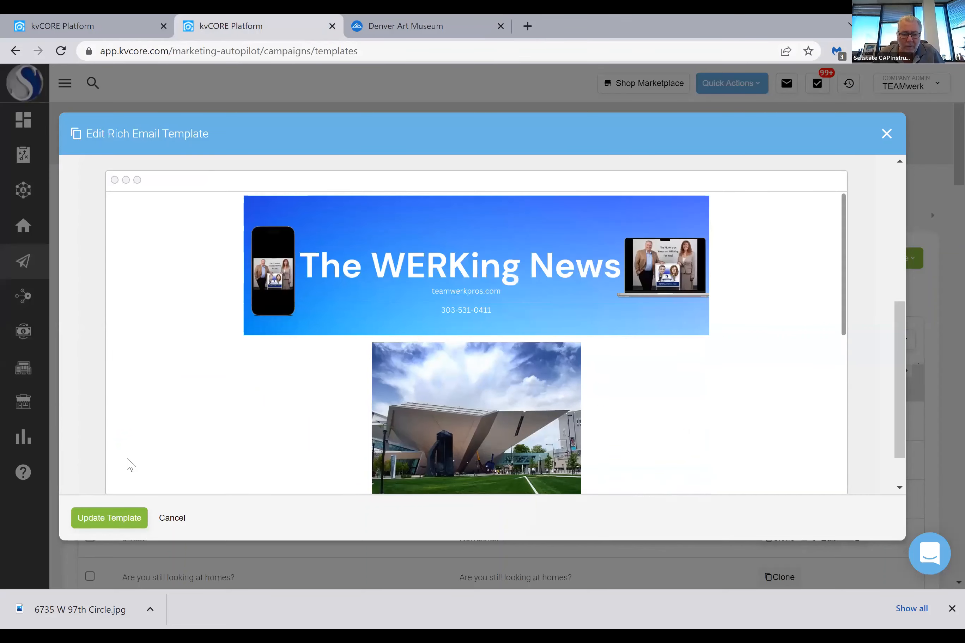
pyautogui.scroll(7, 668, 368)
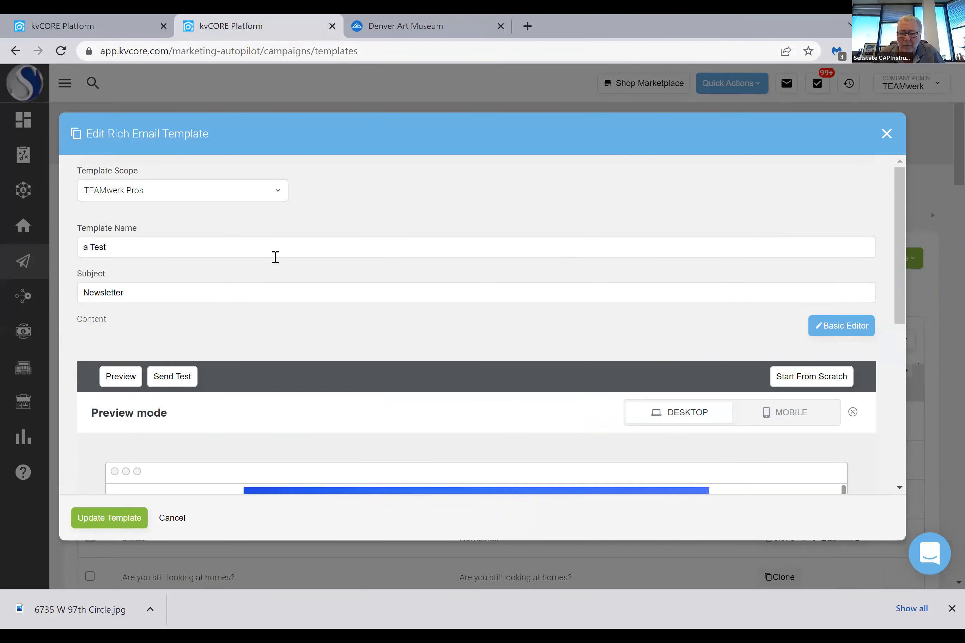
pyautogui.scroll(-3, 562, 378)
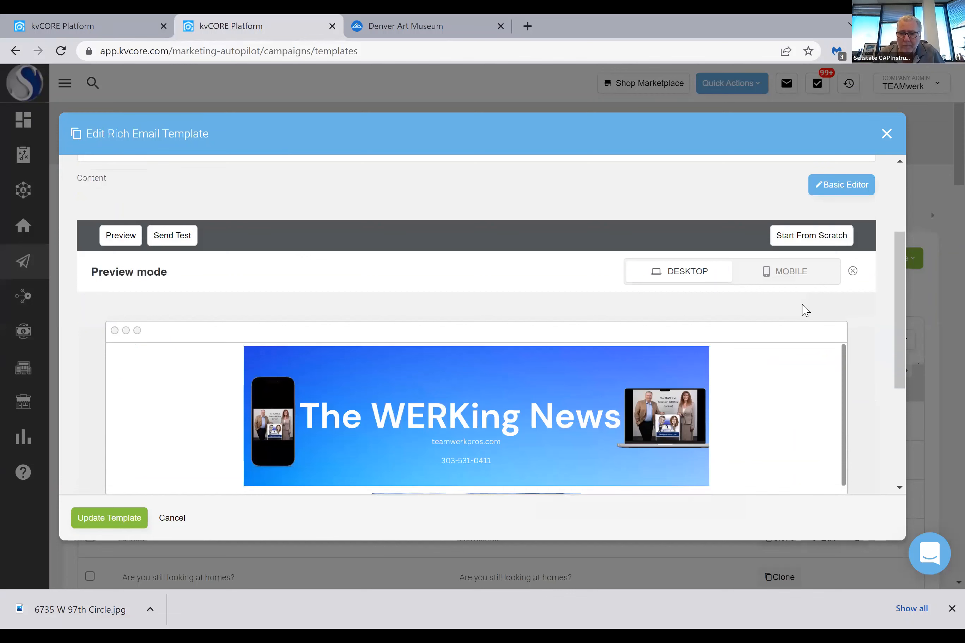
pyautogui.click(127, 519)
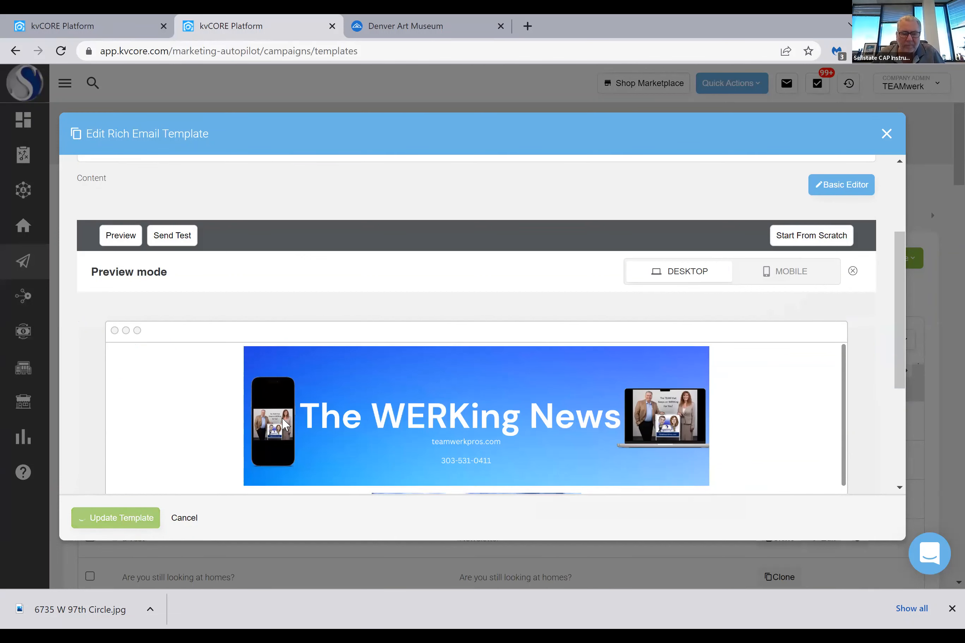
pyautogui.scroll(-3, 164, 402)
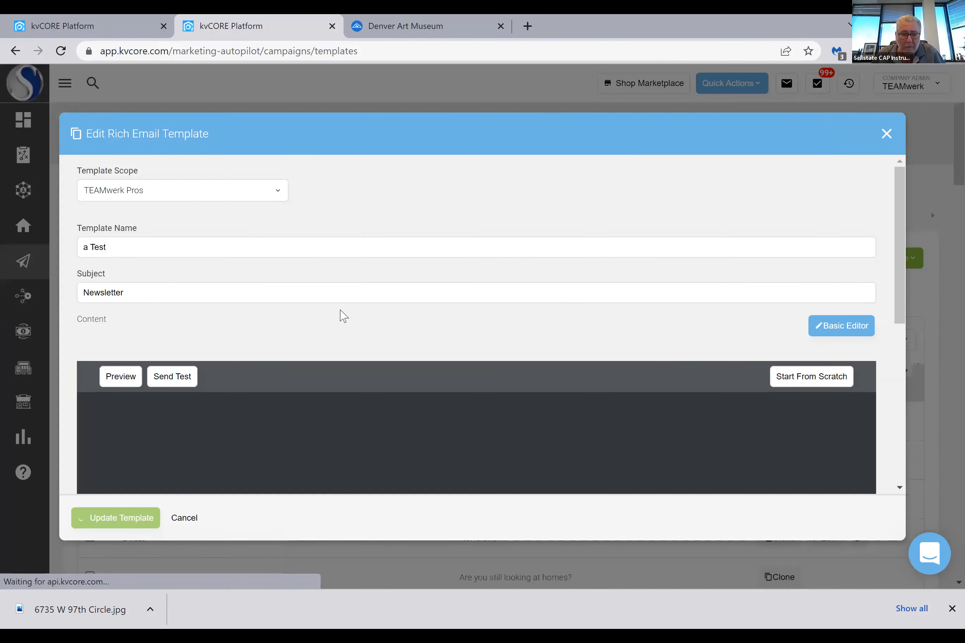
pyautogui.scroll(-5, 350, 312)
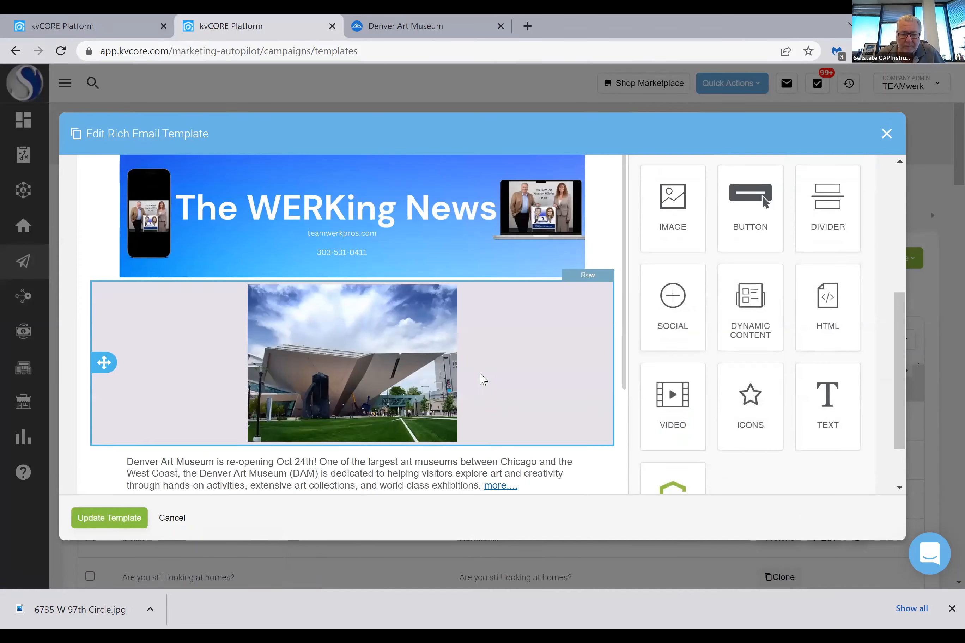
# Link the museum photo to the copied denver.org/listing/denver-art-museum/3817/ address and save the template
pyautogui.click(356, 362)
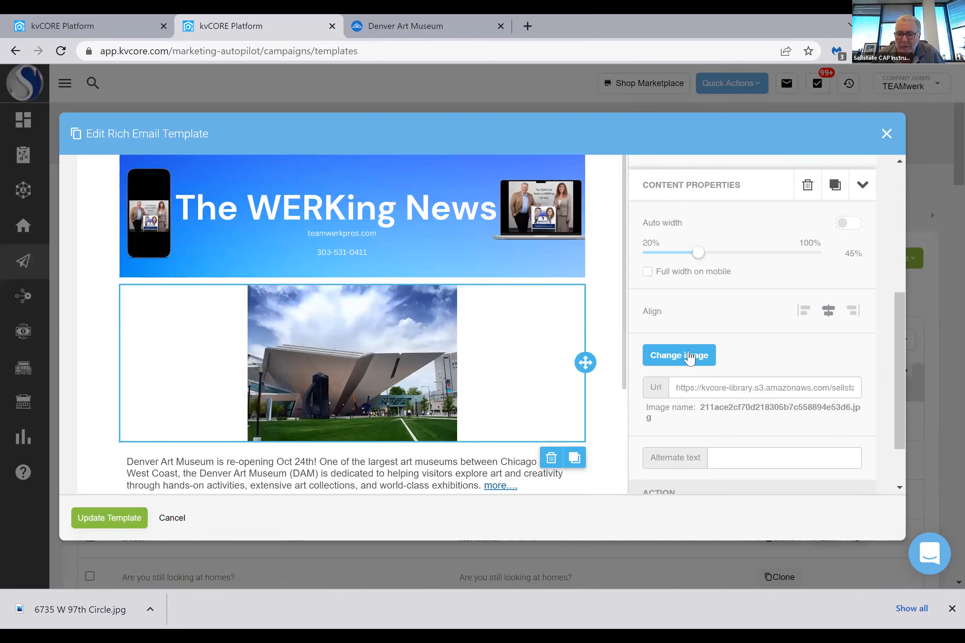
pyautogui.scroll(-4, 780, 366)
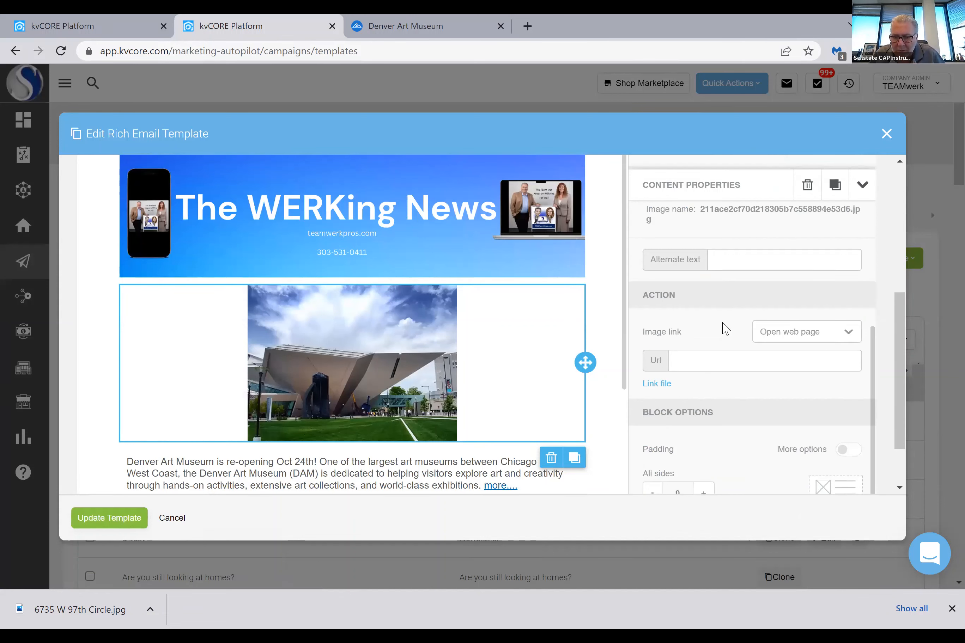
pyautogui.scroll(-2, 723, 328)
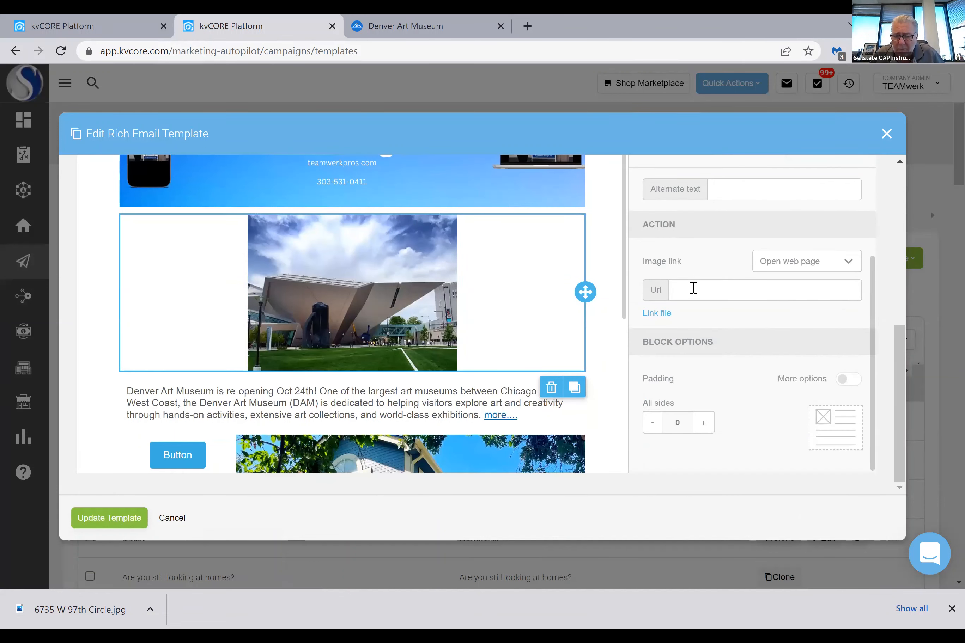
pyautogui.rightClick(694, 289)
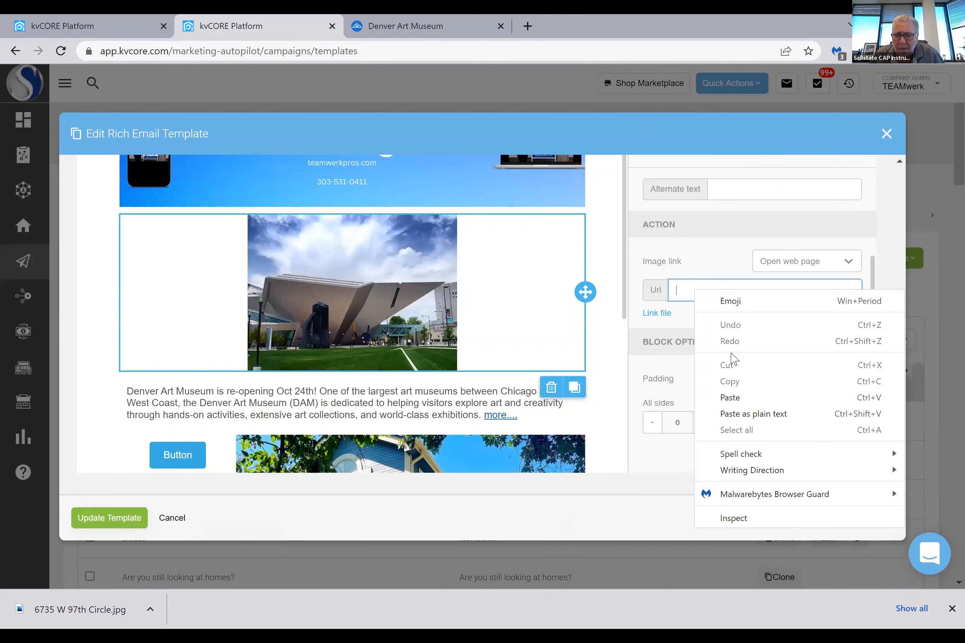
pyautogui.click(721, 397)
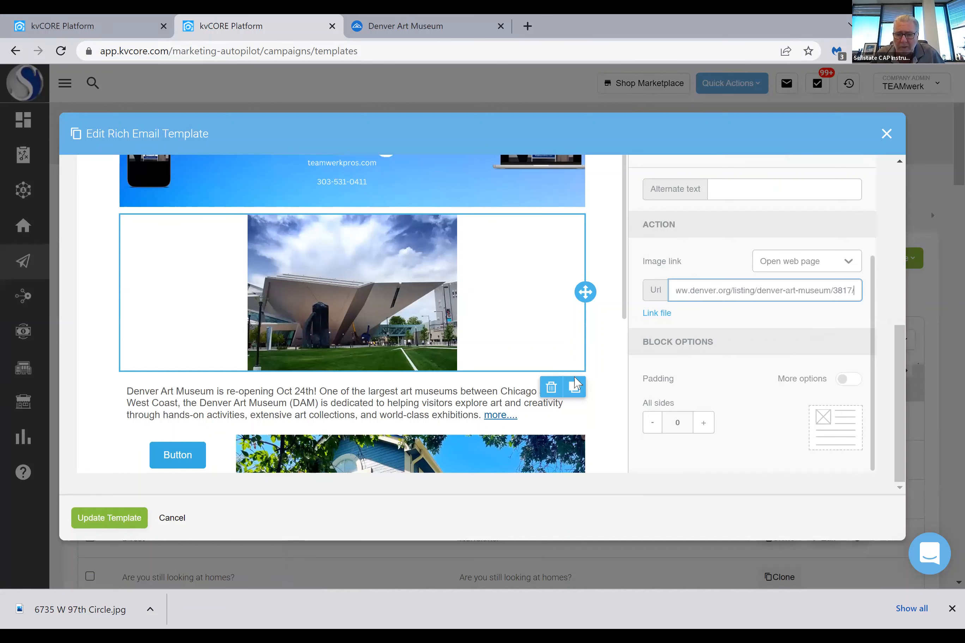
pyautogui.click(98, 520)
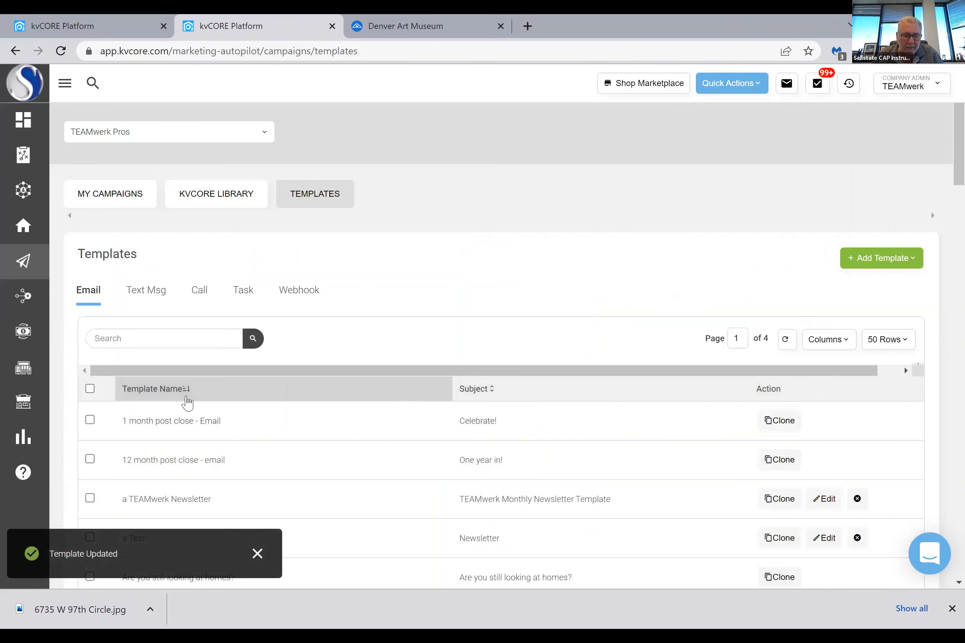
# Reopen the a Test template for editing and show it in preview mode
pyautogui.scroll(-5, 183, 403)
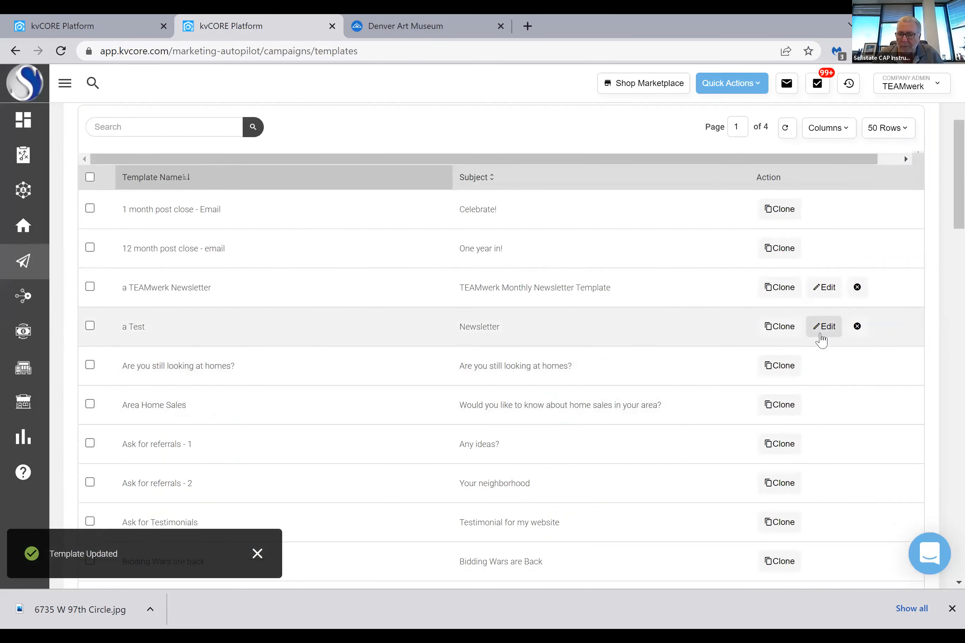
pyautogui.click(825, 328)
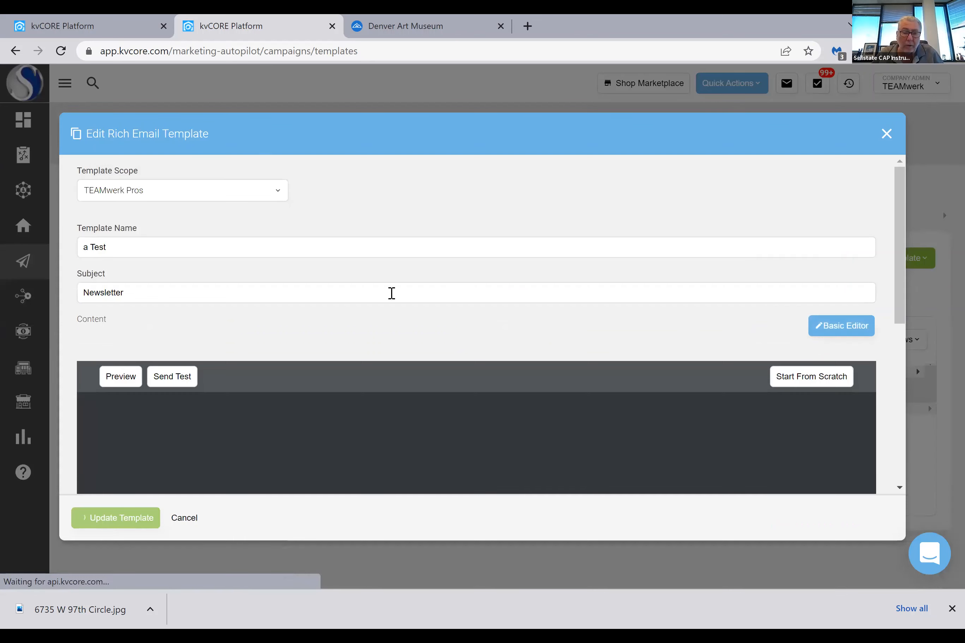
pyautogui.scroll(-5, 340, 296)
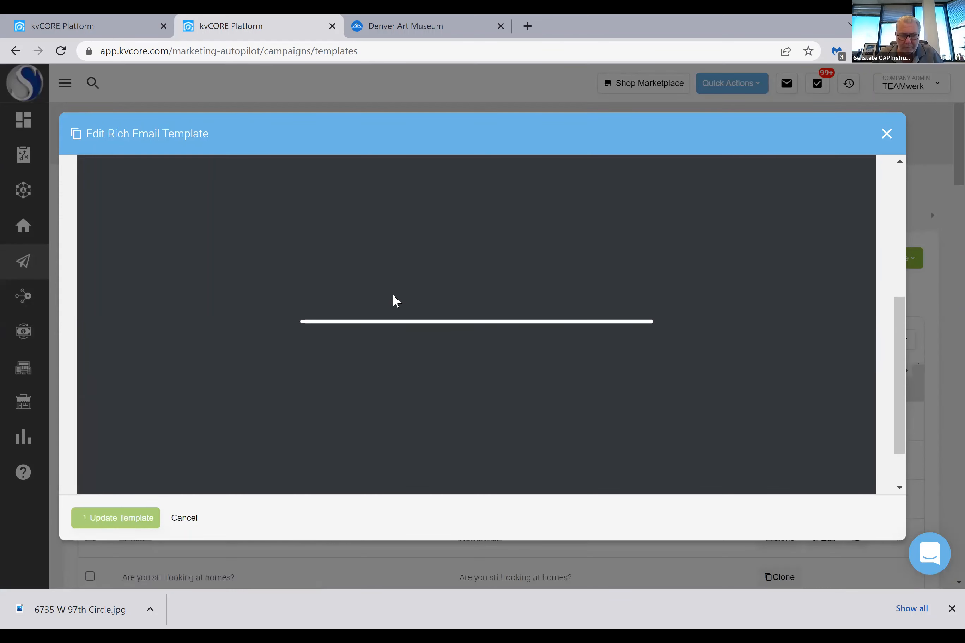
pyautogui.scroll(-2, 379, 328)
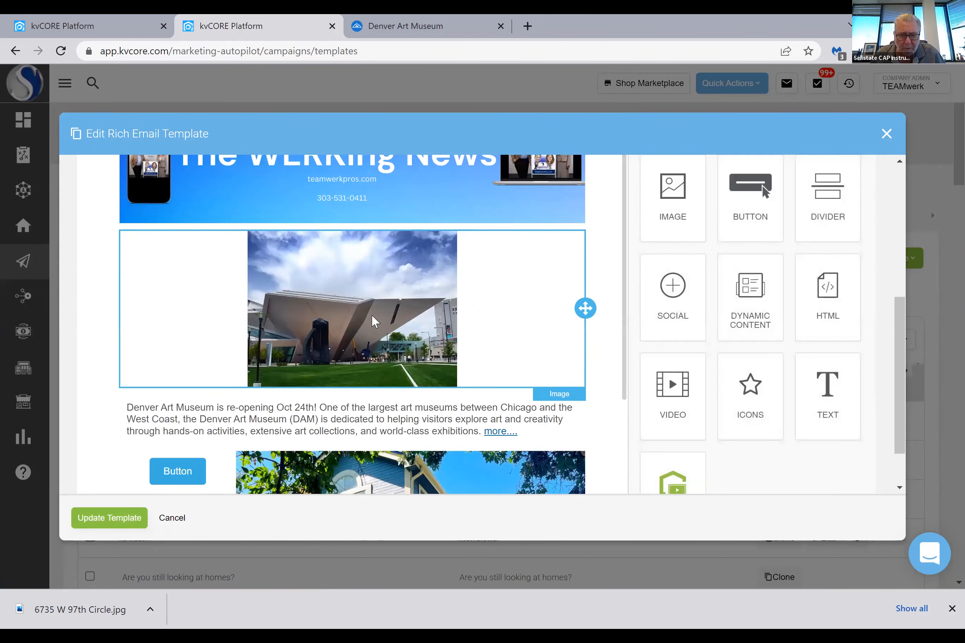
pyautogui.scroll(10, 154, 406)
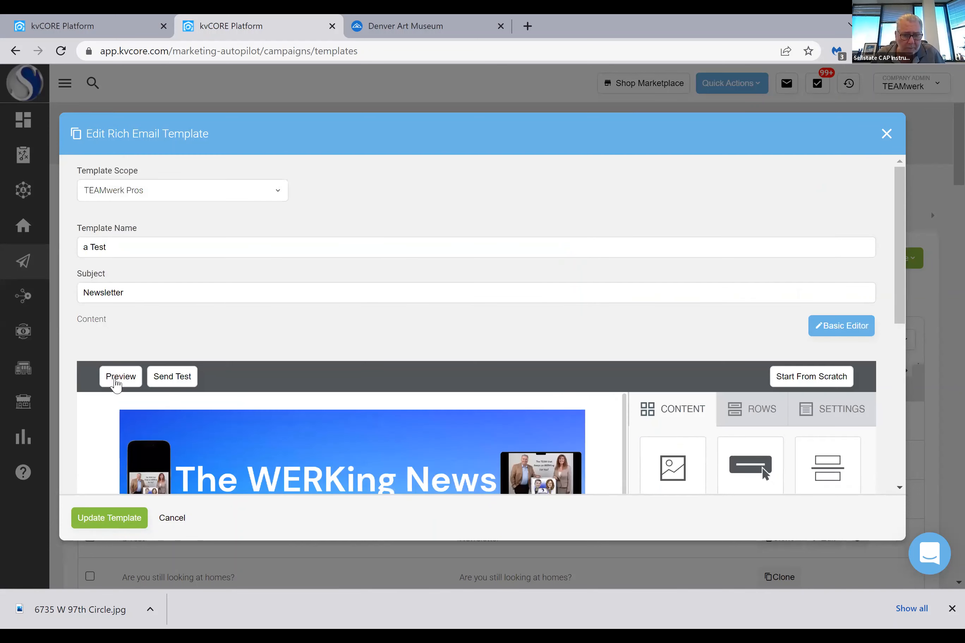
pyautogui.click(118, 379)
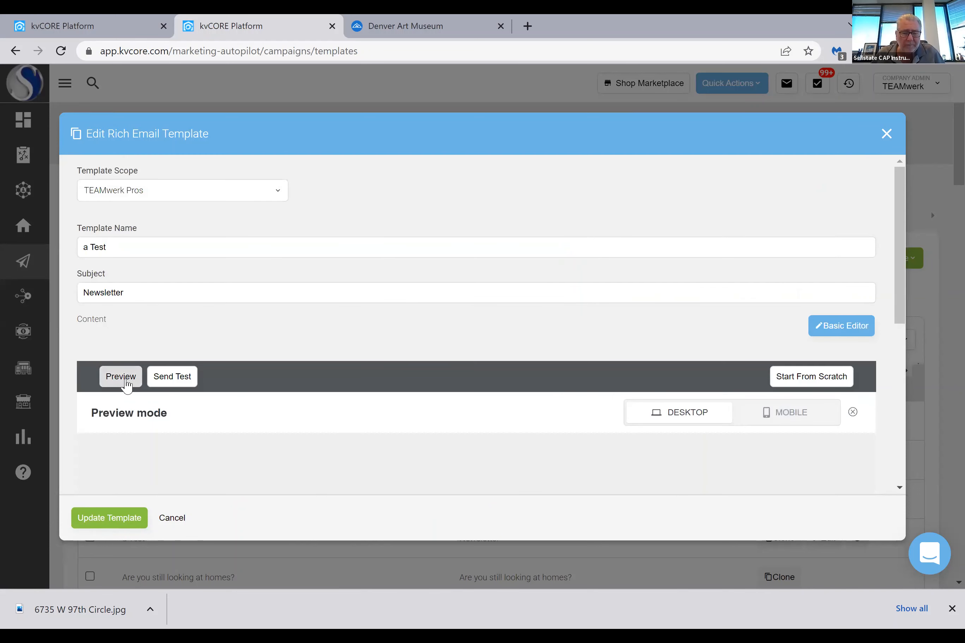
# Test the museum photo's link in the preview and return to the kvCORE template
pyautogui.scroll(-5, 309, 377)
pyautogui.scroll(-4, 814, 394)
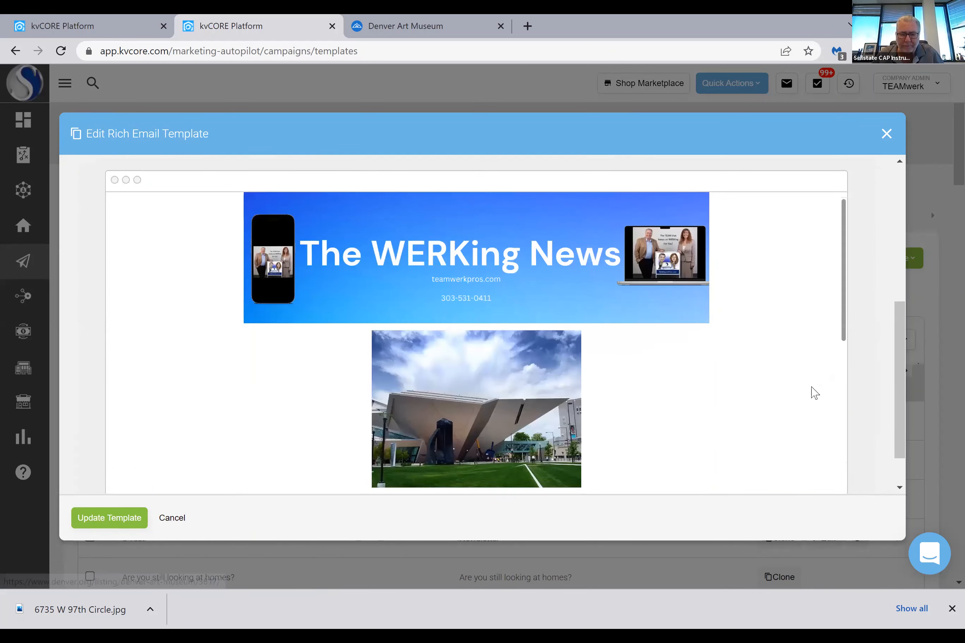
pyautogui.click(493, 295)
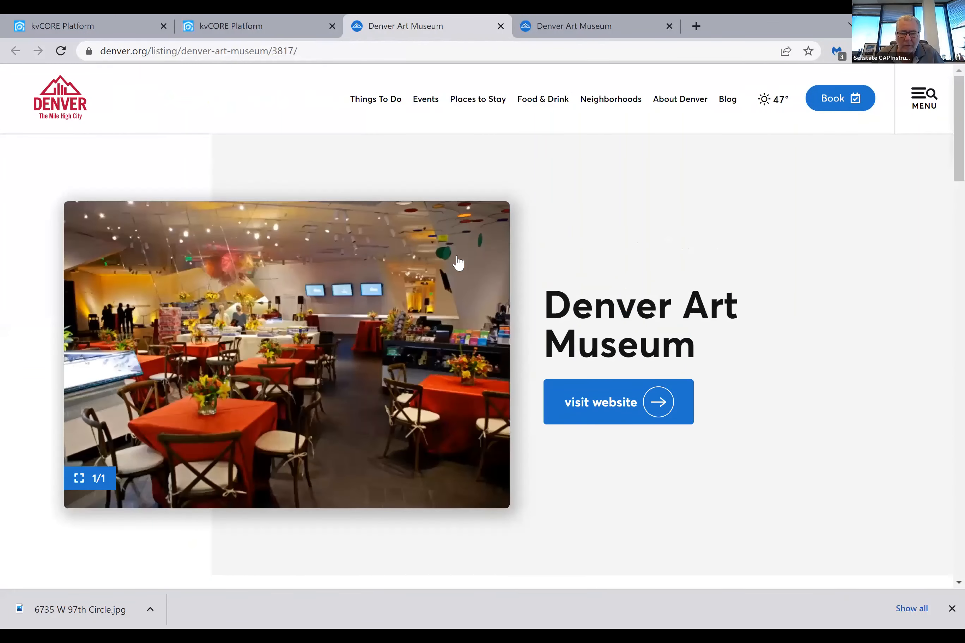
pyautogui.click(261, 36)
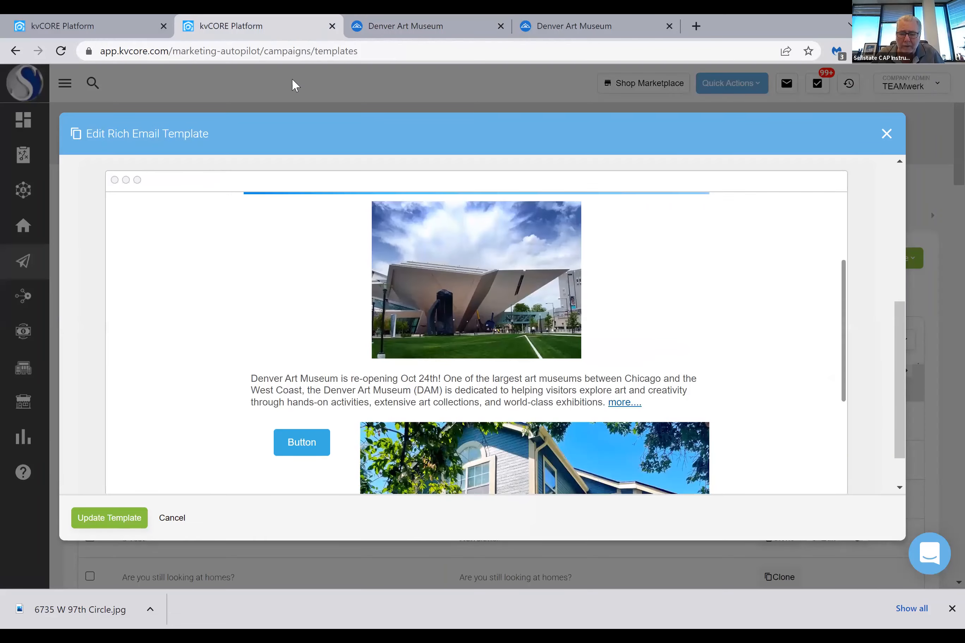
# Save the previewed template and open a Test for editing again
pyautogui.scroll(5, 539, 290)
pyautogui.scroll(5, 711, 286)
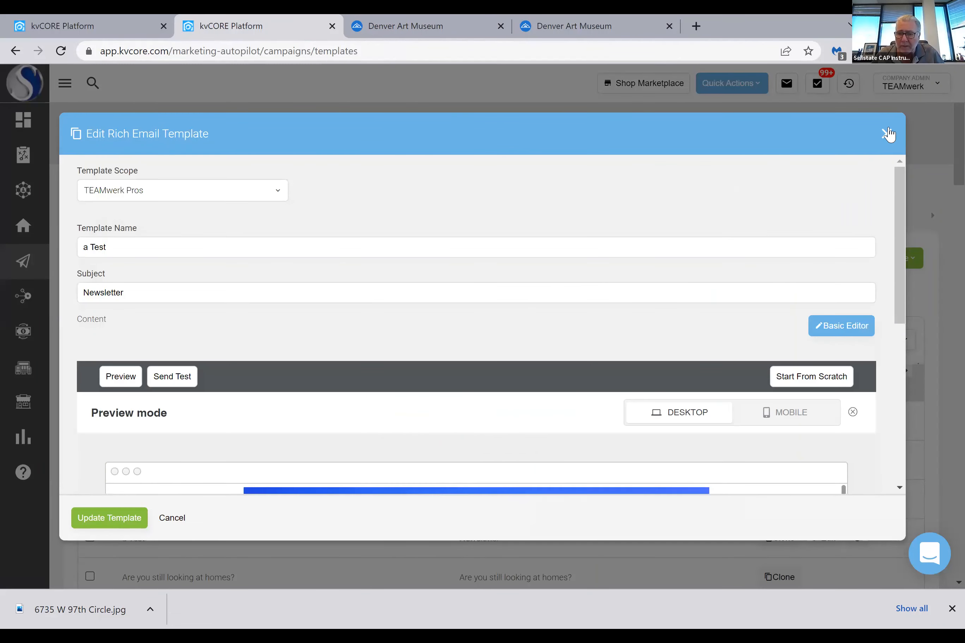
pyautogui.click(115, 517)
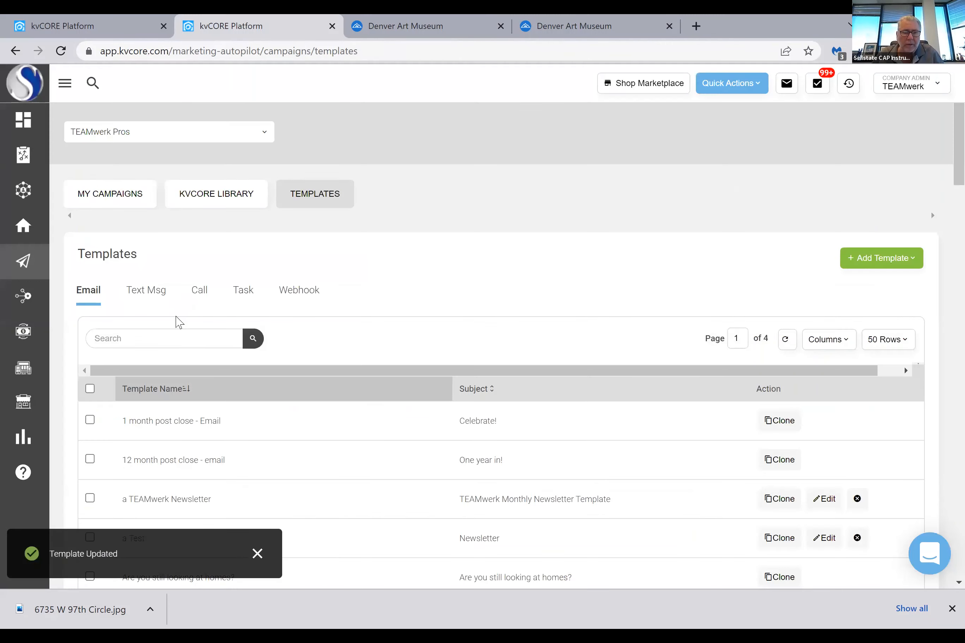
pyautogui.scroll(-3, 154, 398)
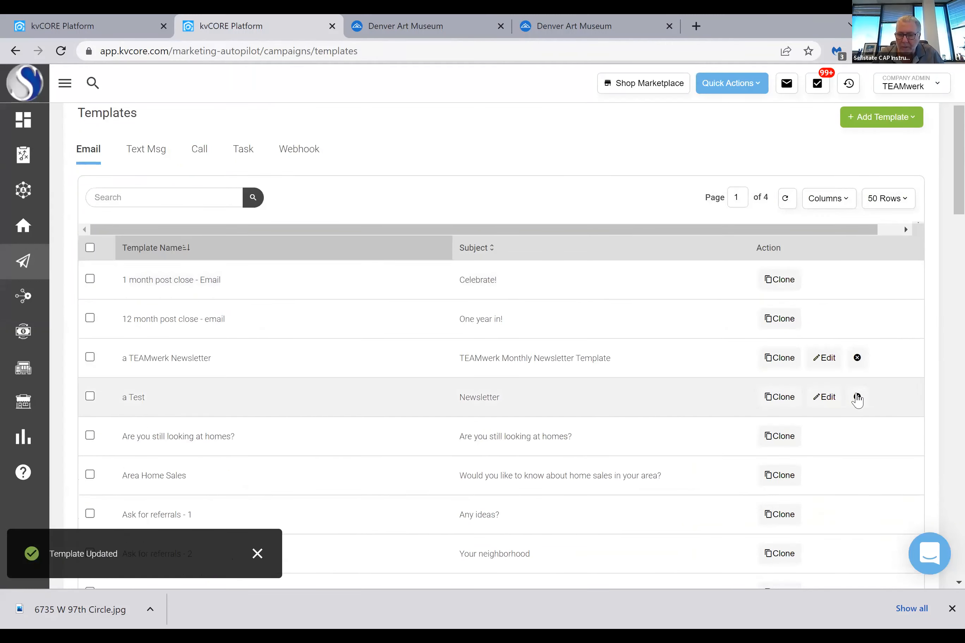
pyautogui.click(832, 402)
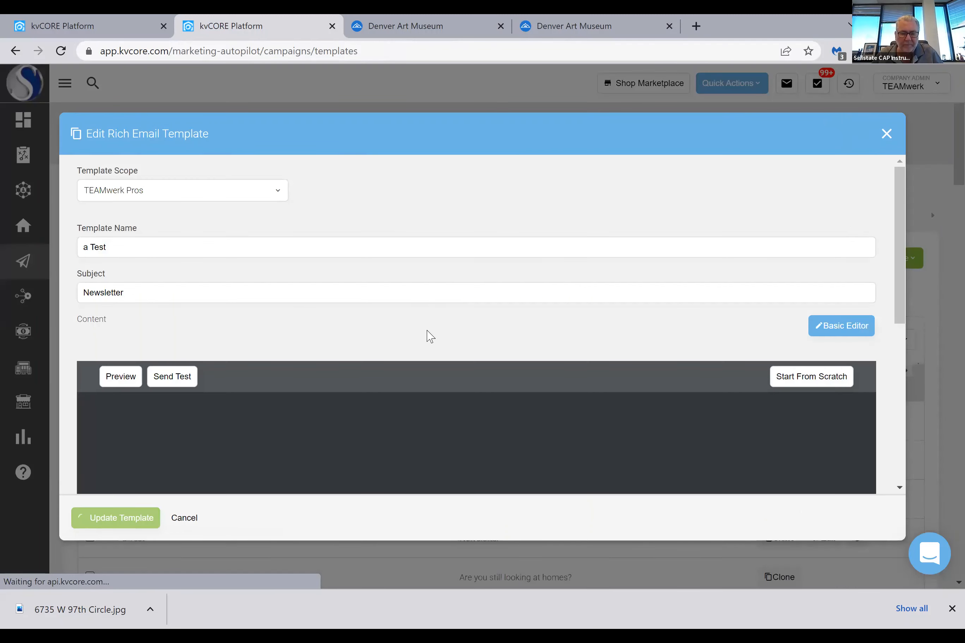
# Set the newsletter's content area width to 900 px
pyautogui.scroll(-3, 422, 323)
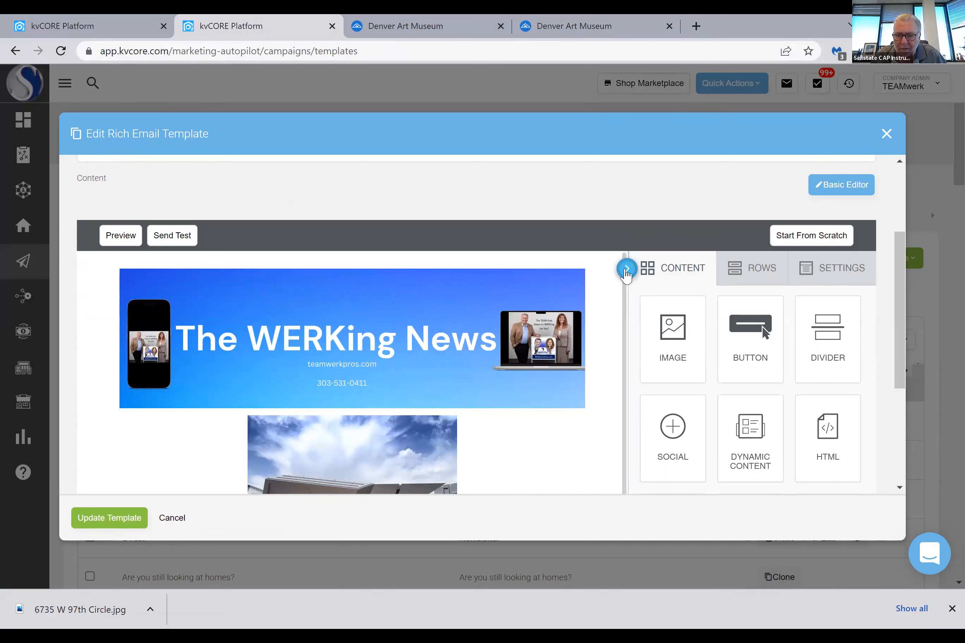
pyautogui.click(626, 270)
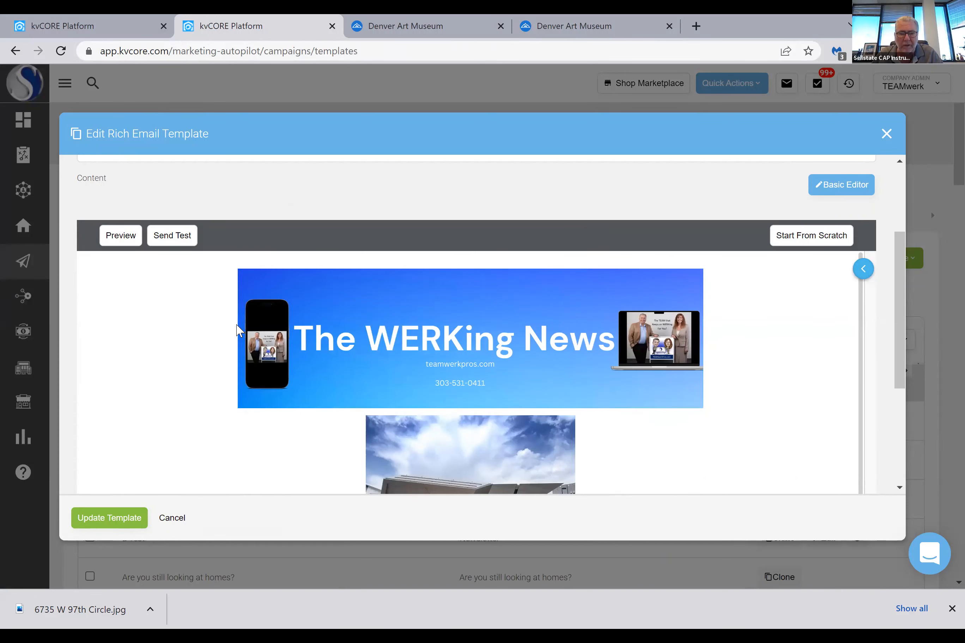
pyautogui.click(863, 271)
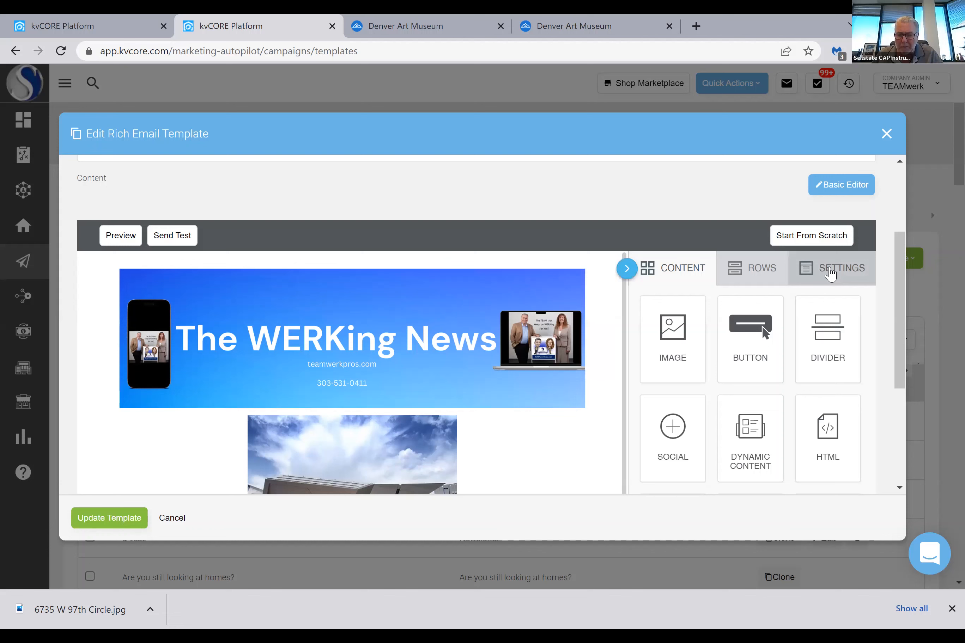
pyautogui.click(830, 274)
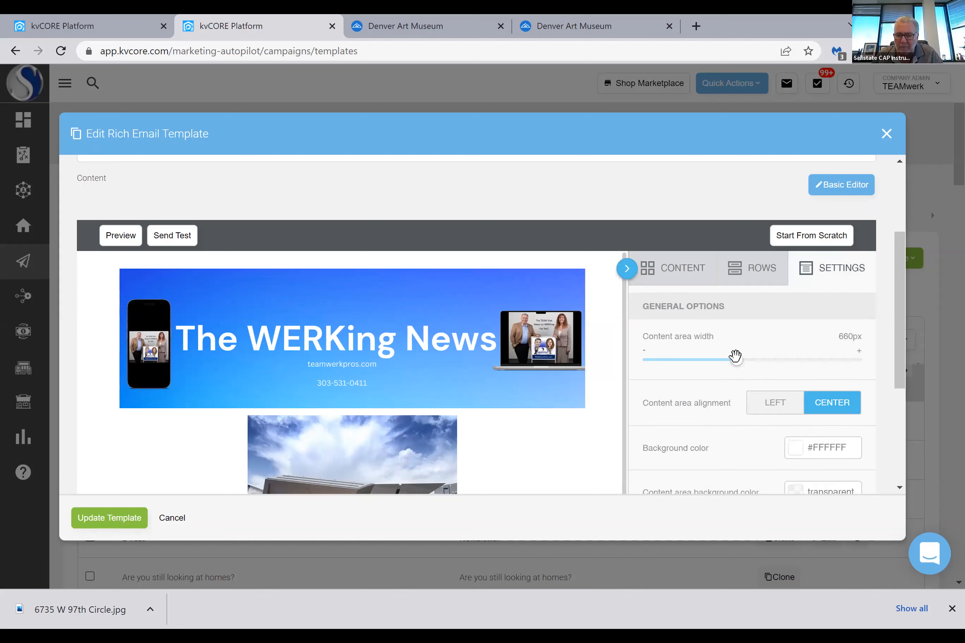
pyautogui.moveTo(818, 354); pyautogui.dragTo(883, 359)
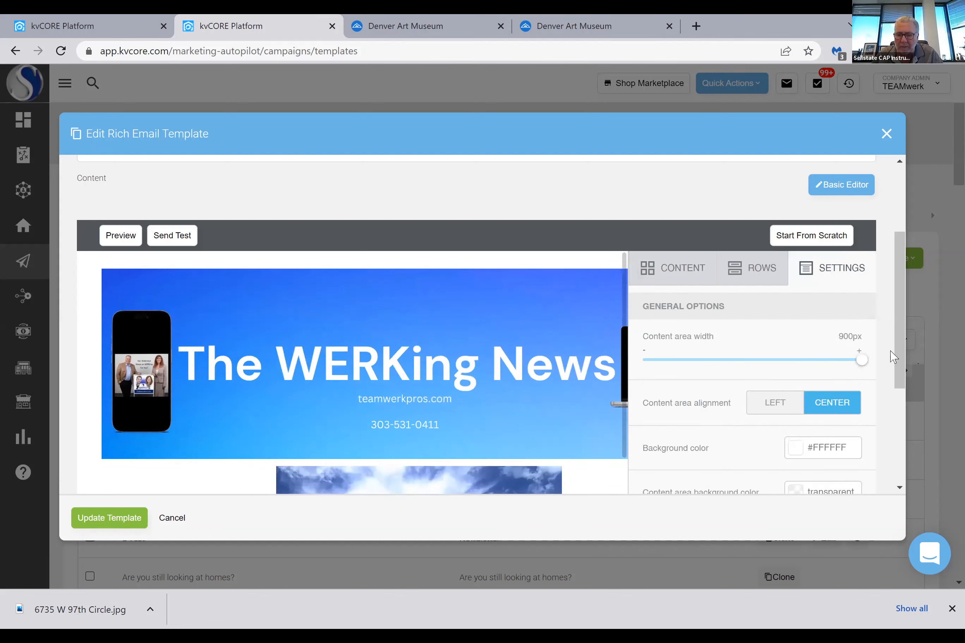
# Collapse the editor's content options, look through the widened newsletter and save the template
pyautogui.click(679, 269)
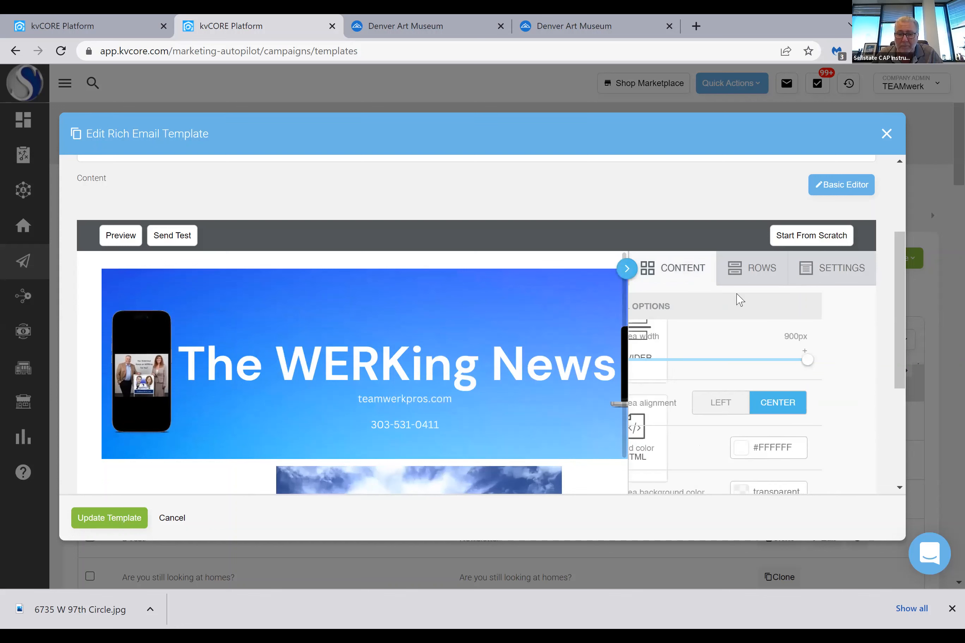
pyautogui.click(625, 269)
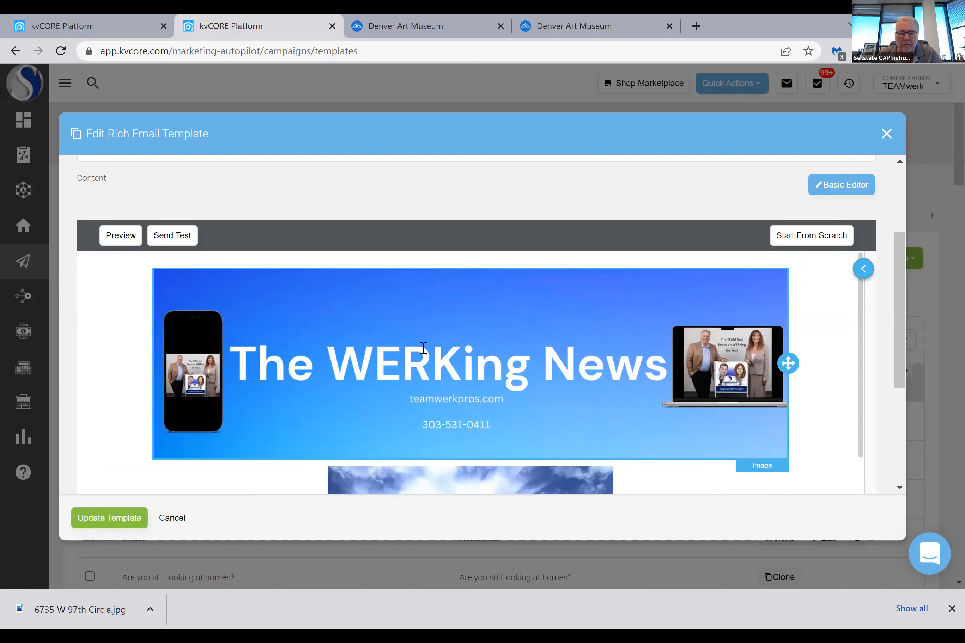
pyautogui.scroll(-5, 423, 346)
pyautogui.scroll(-5, 424, 347)
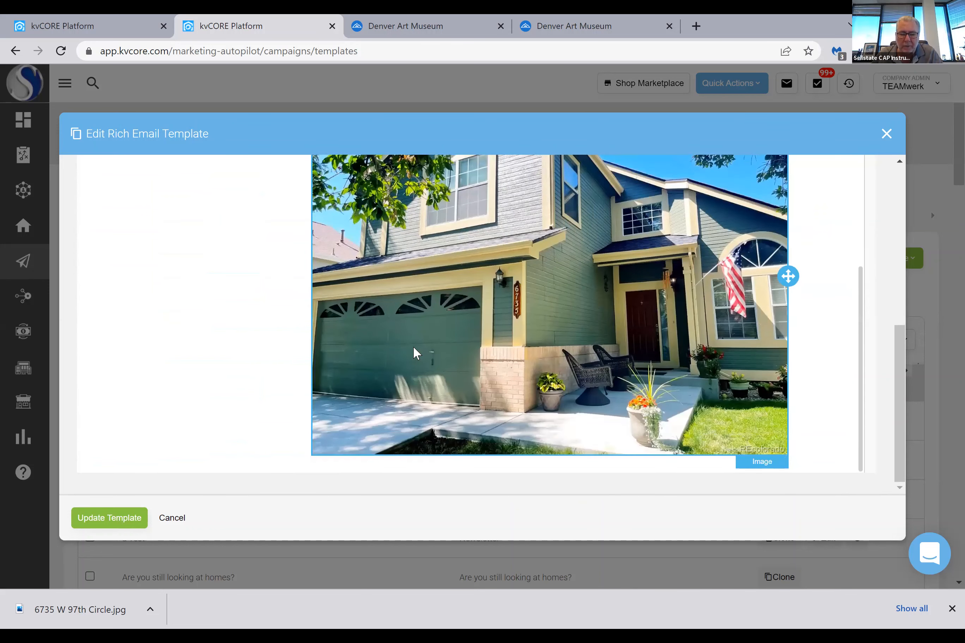
pyautogui.scroll(8, 577, 392)
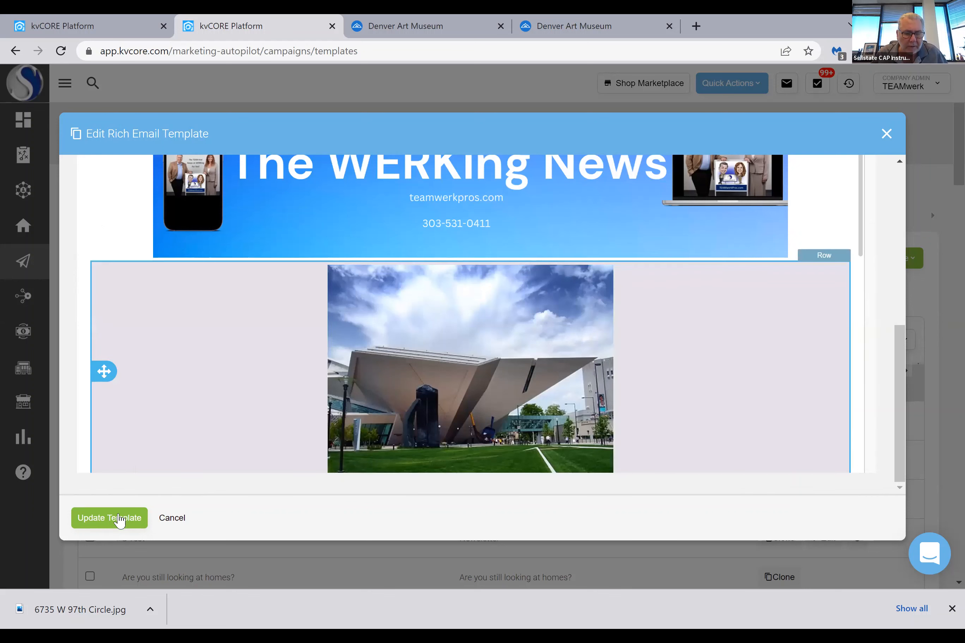
pyautogui.click(117, 519)
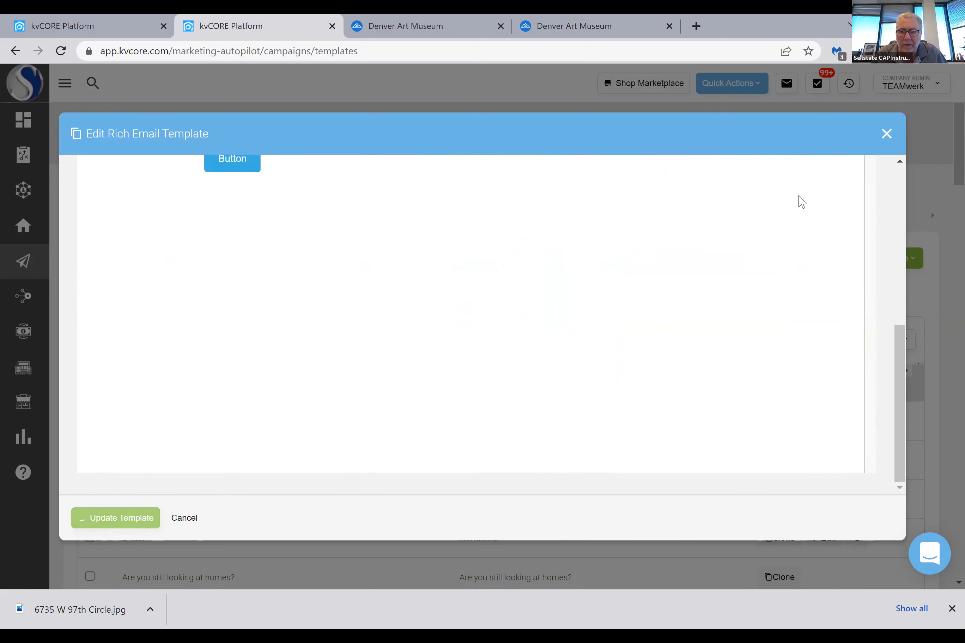